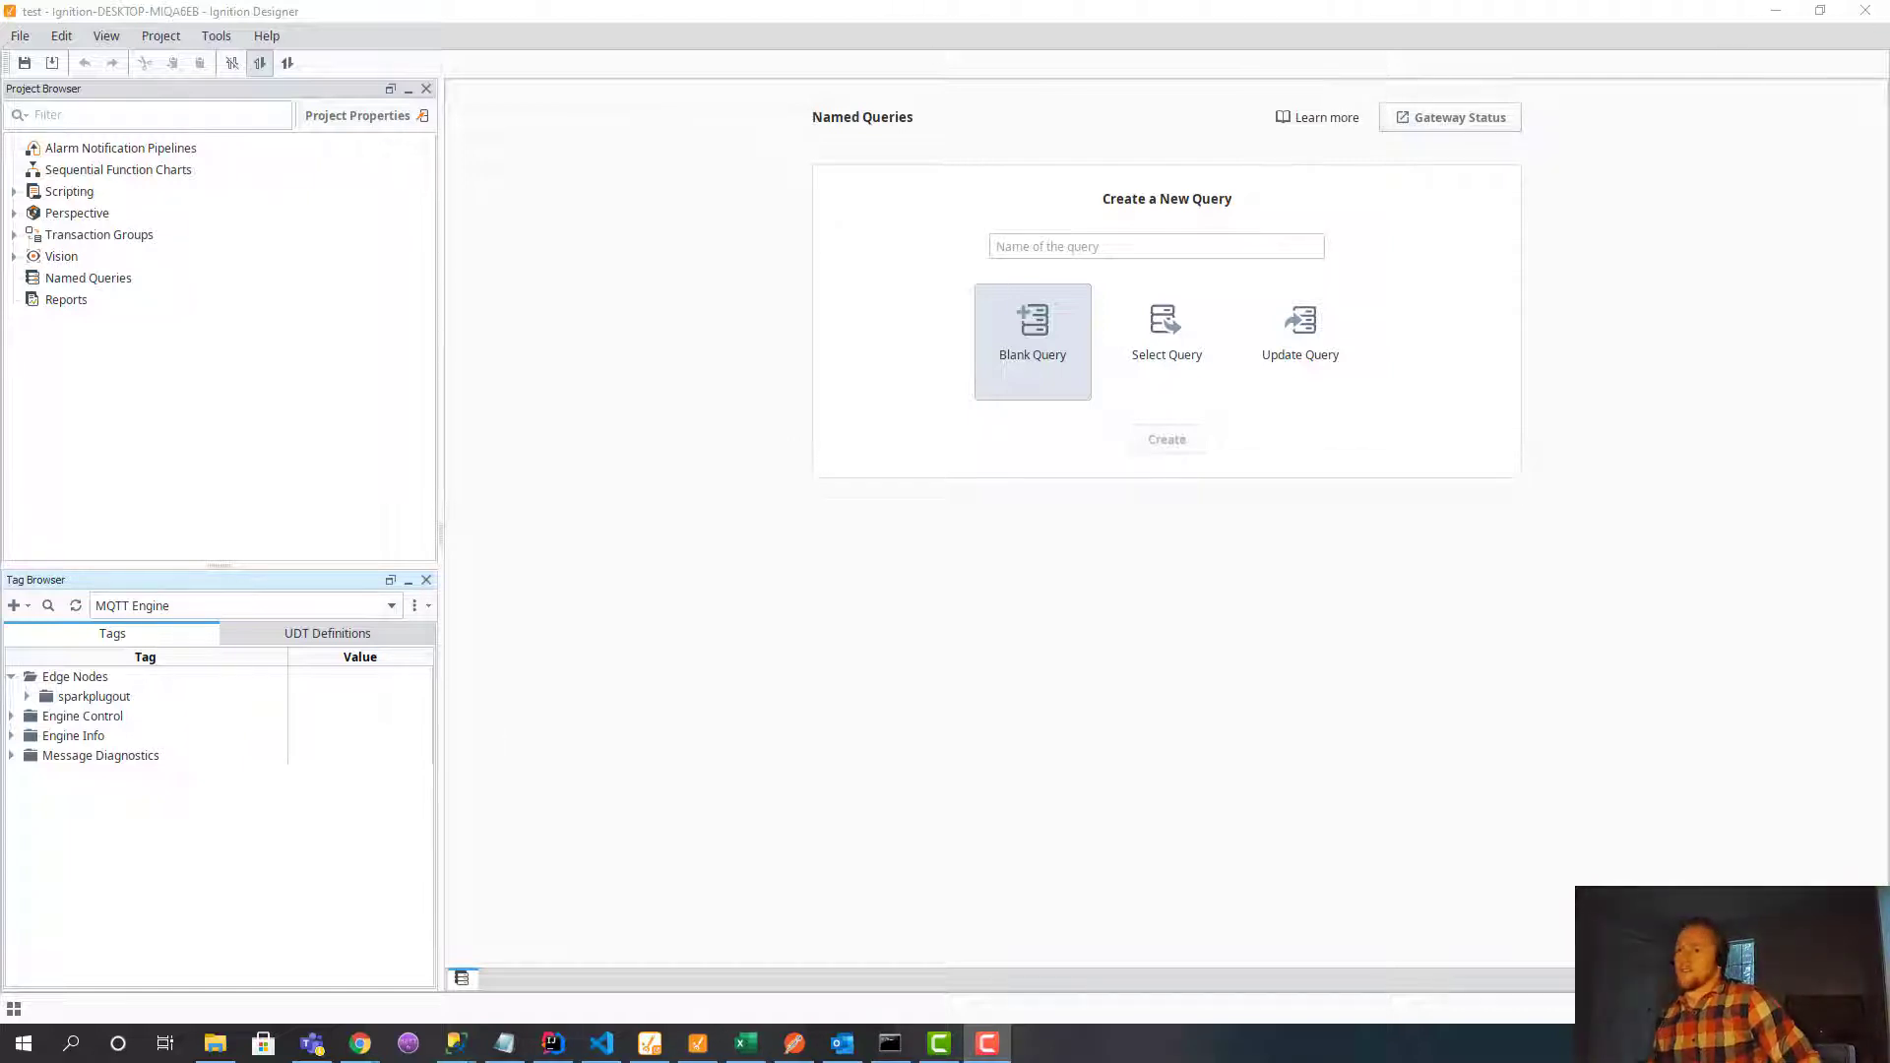
Minimize Ignition Designer so the HighByte Connections page in Chrome is visible.
left_click(1775, 12)
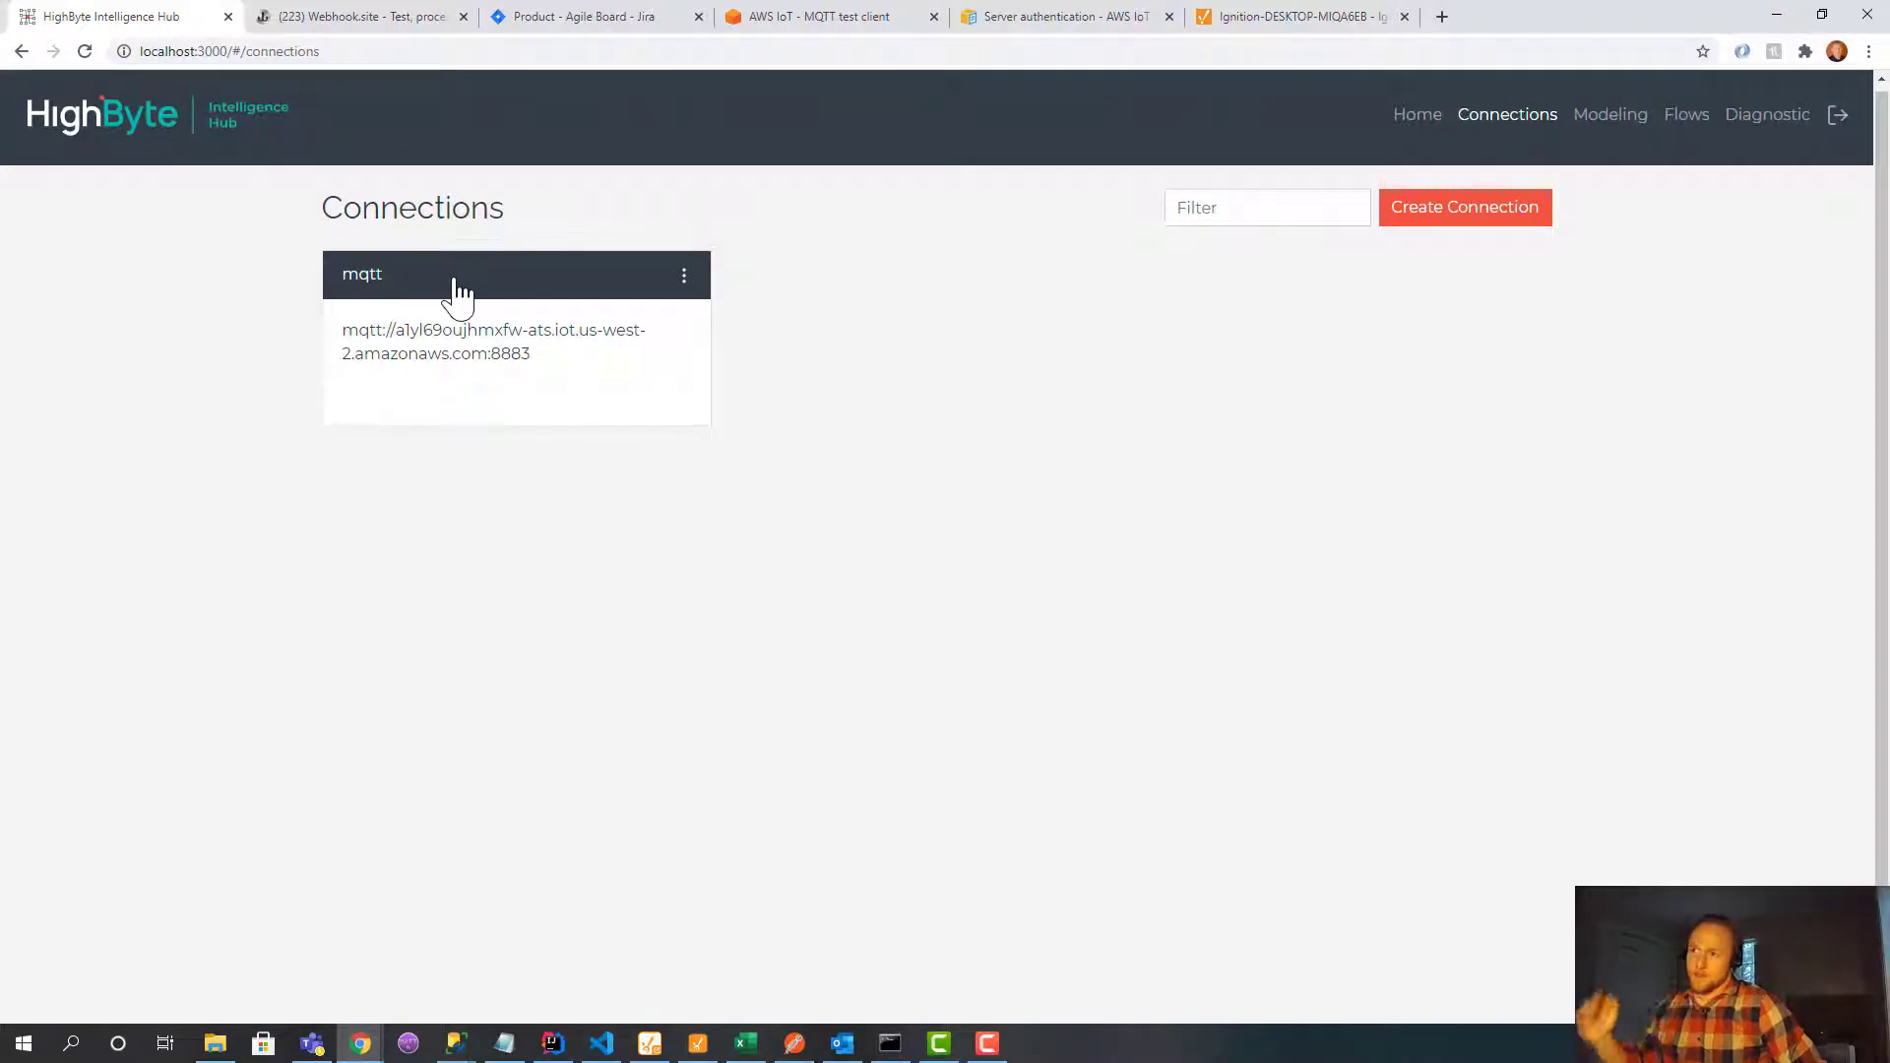
Glance at the AWS IoT MQTT test client, then open the HighByte mqtt connection's details.
left_click(773, 17)
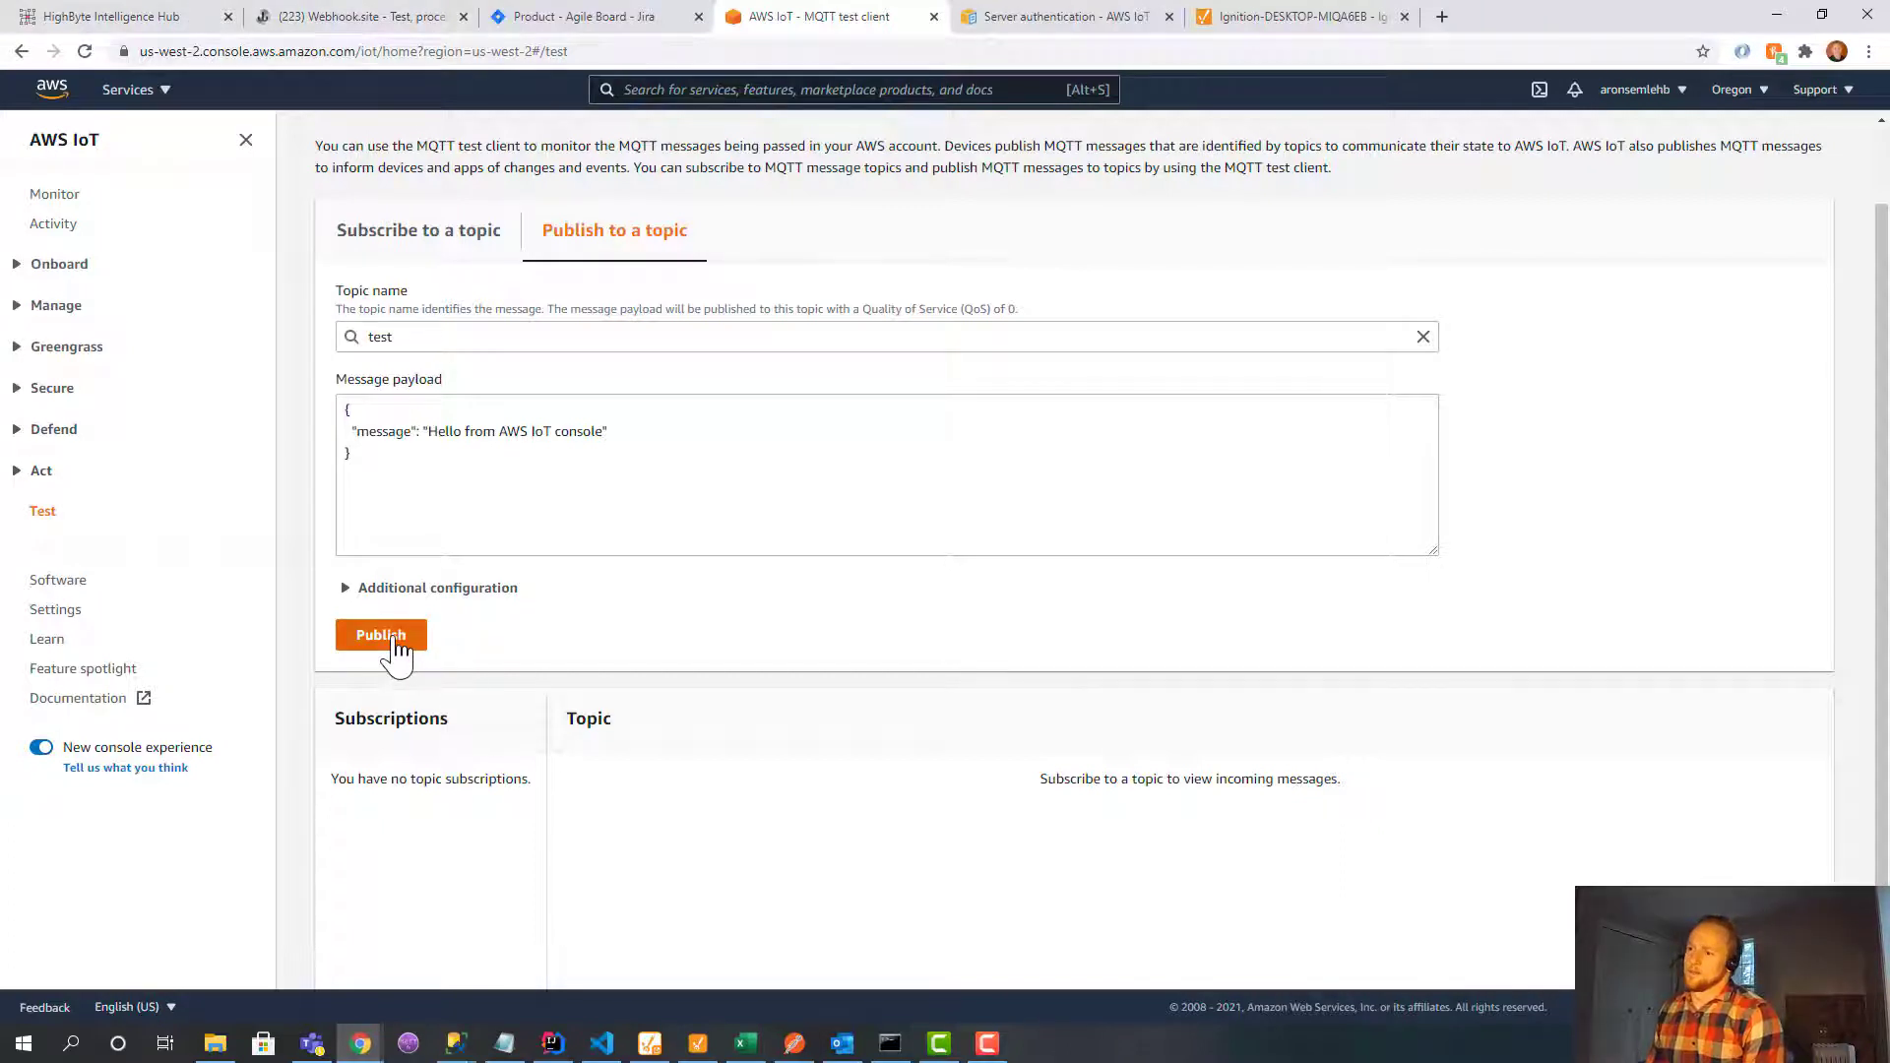
left_click(165, 12)
left_click(544, 300)
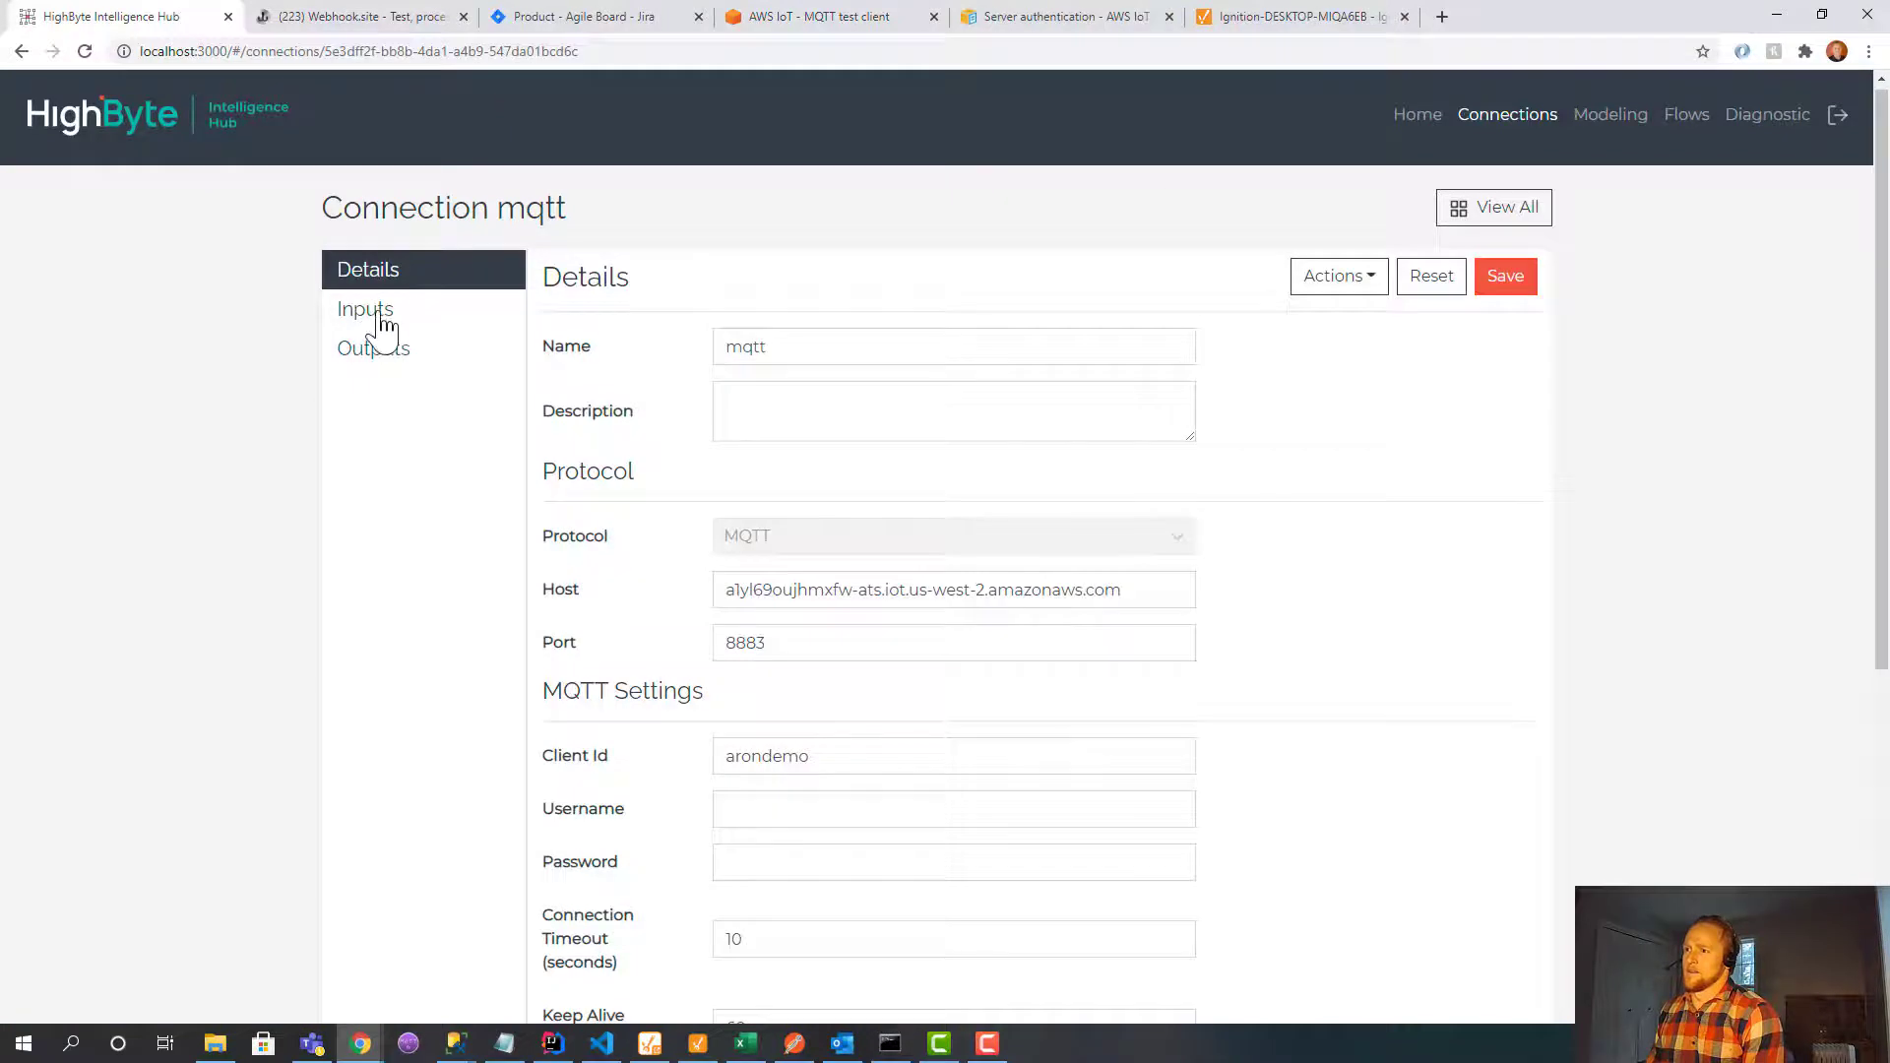
left_click(382, 315)
Read the mqtt connection's 'input' to show the 'Hello from AWS IoT console' JSON result.
left_click(778, 404)
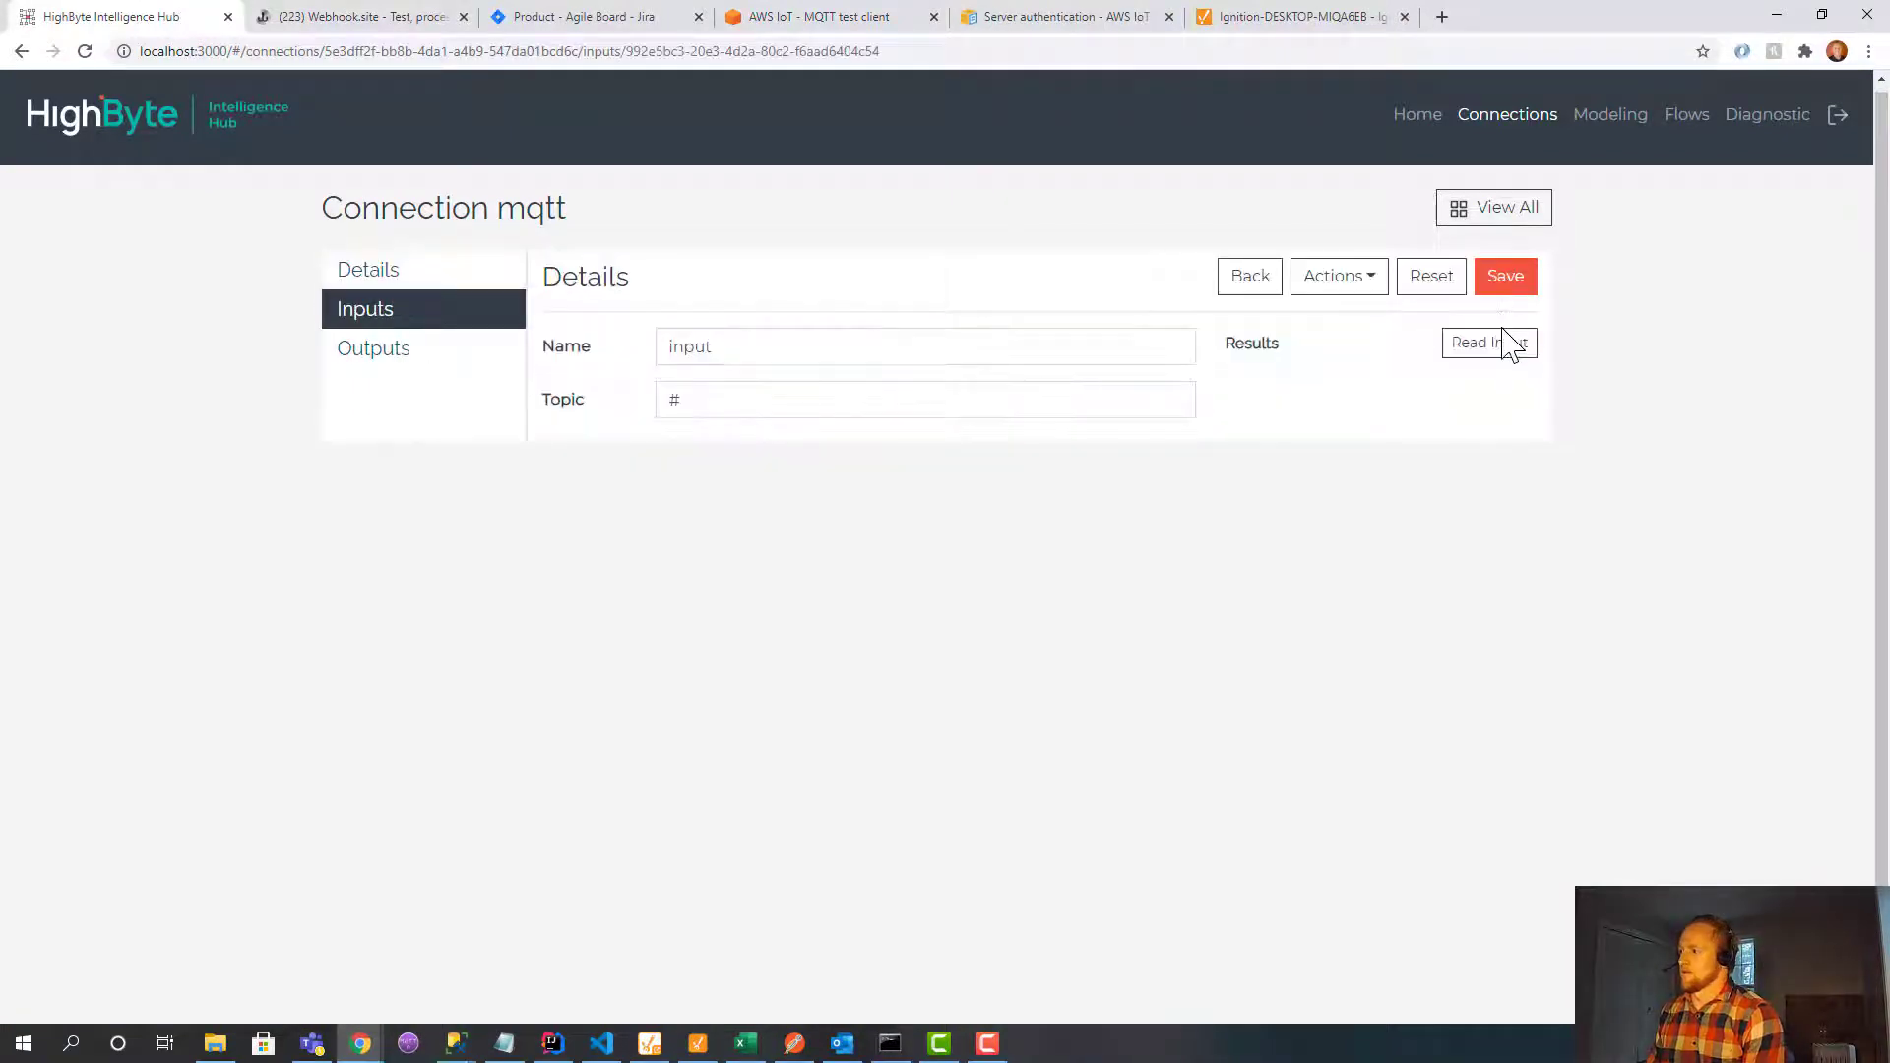
left_click(1508, 345)
left_click_drag(1325, 473, 1228, 394)
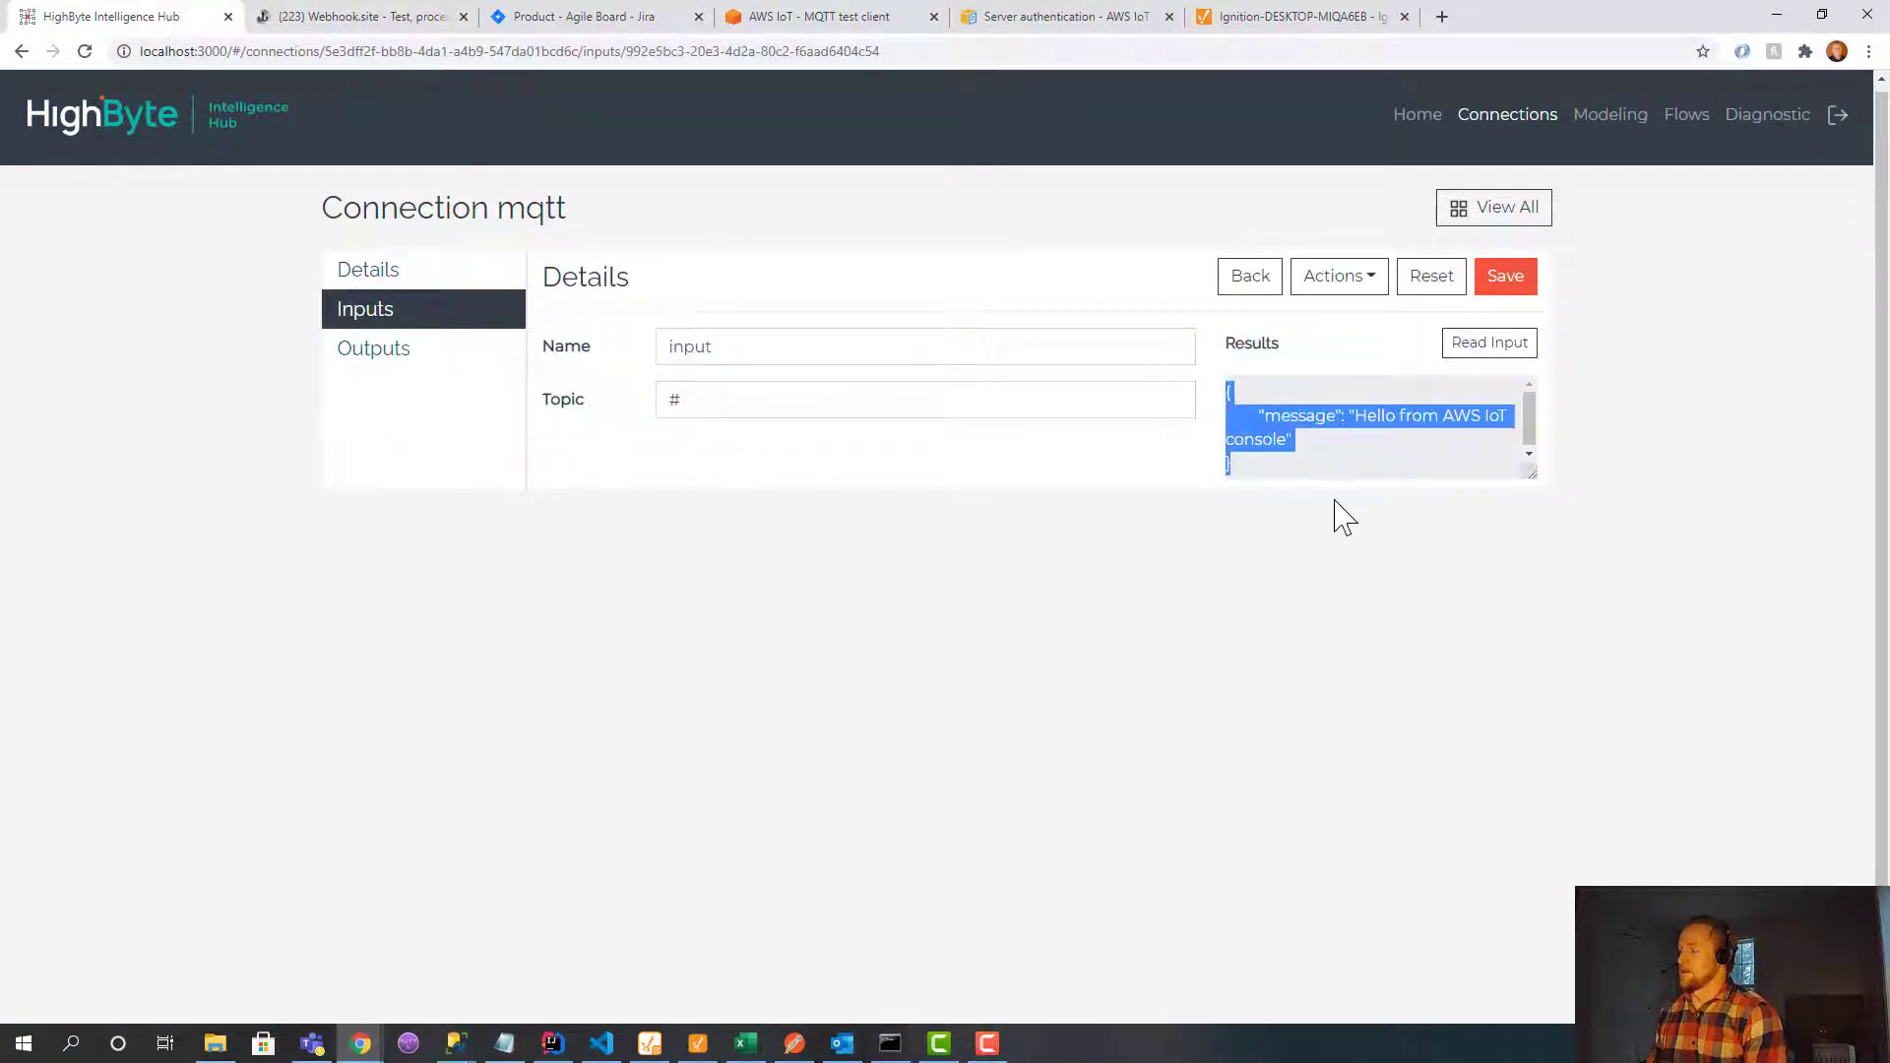
left_click(1342, 549)
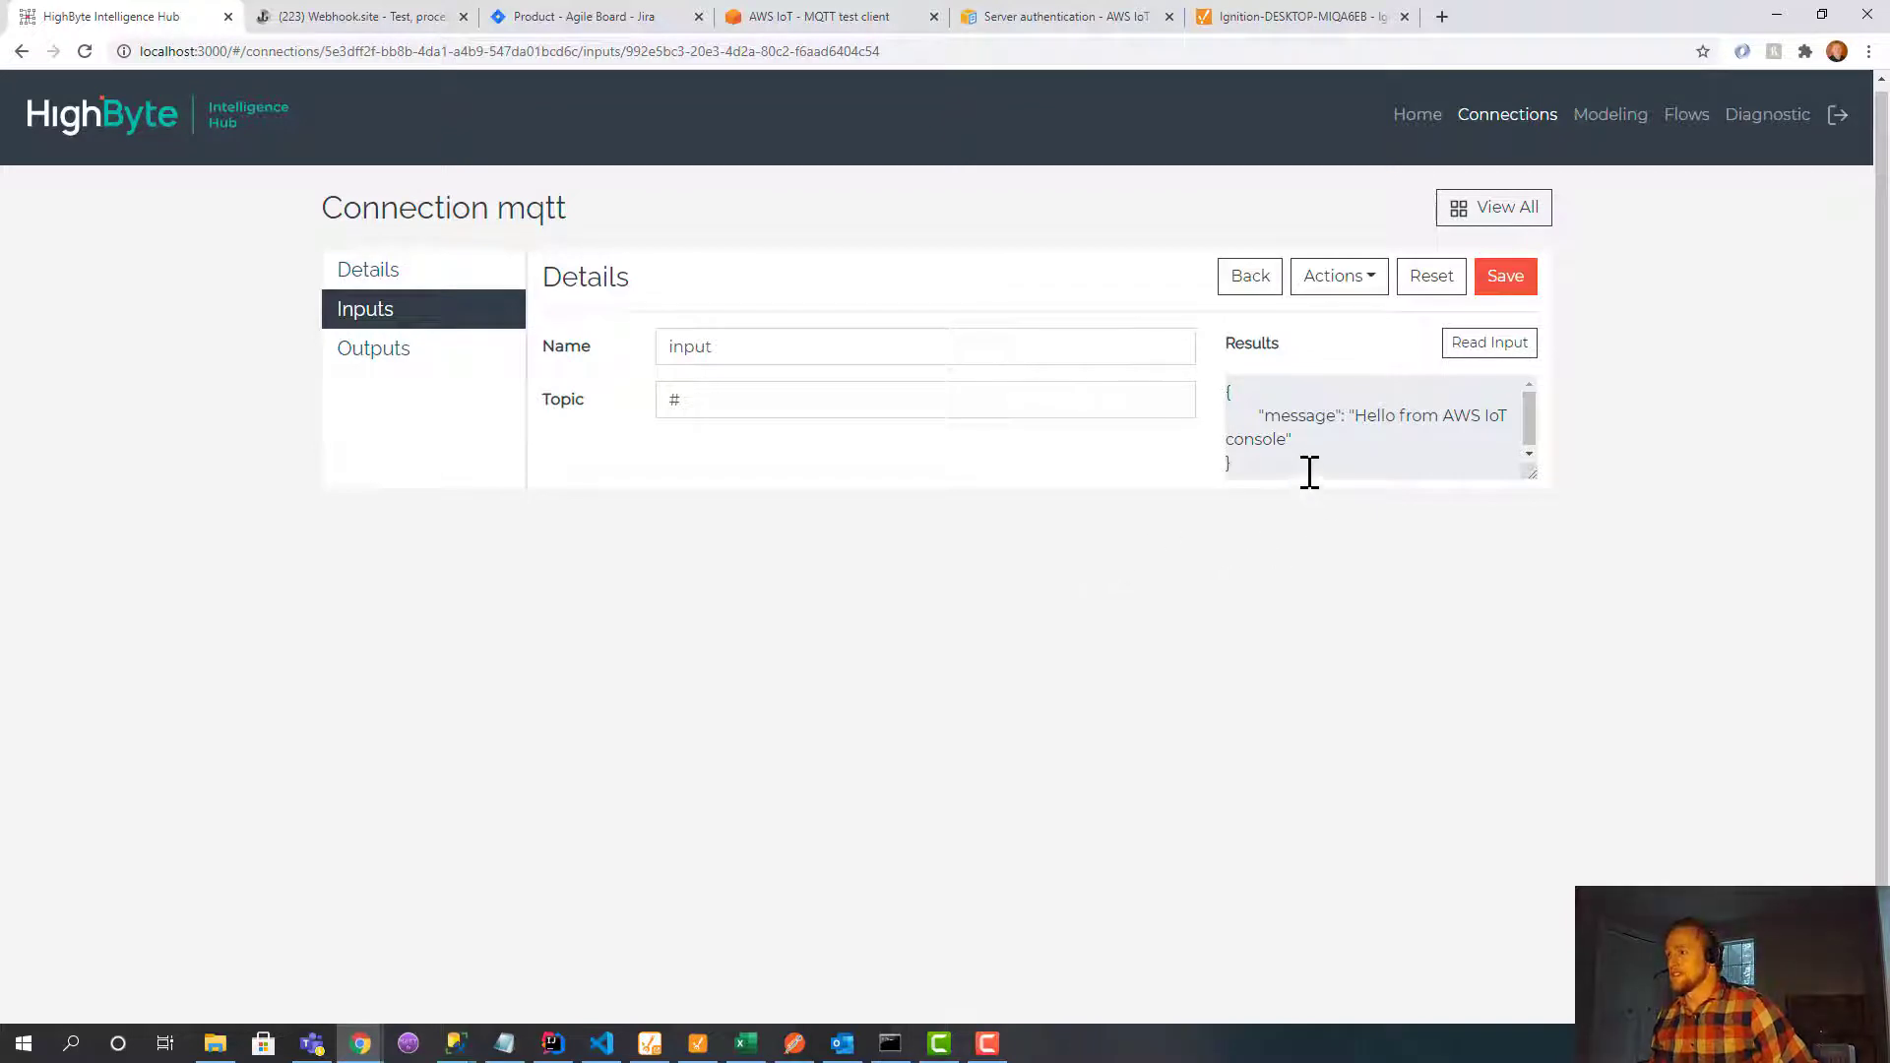
left_click_drag(1307, 468, 1228, 388)
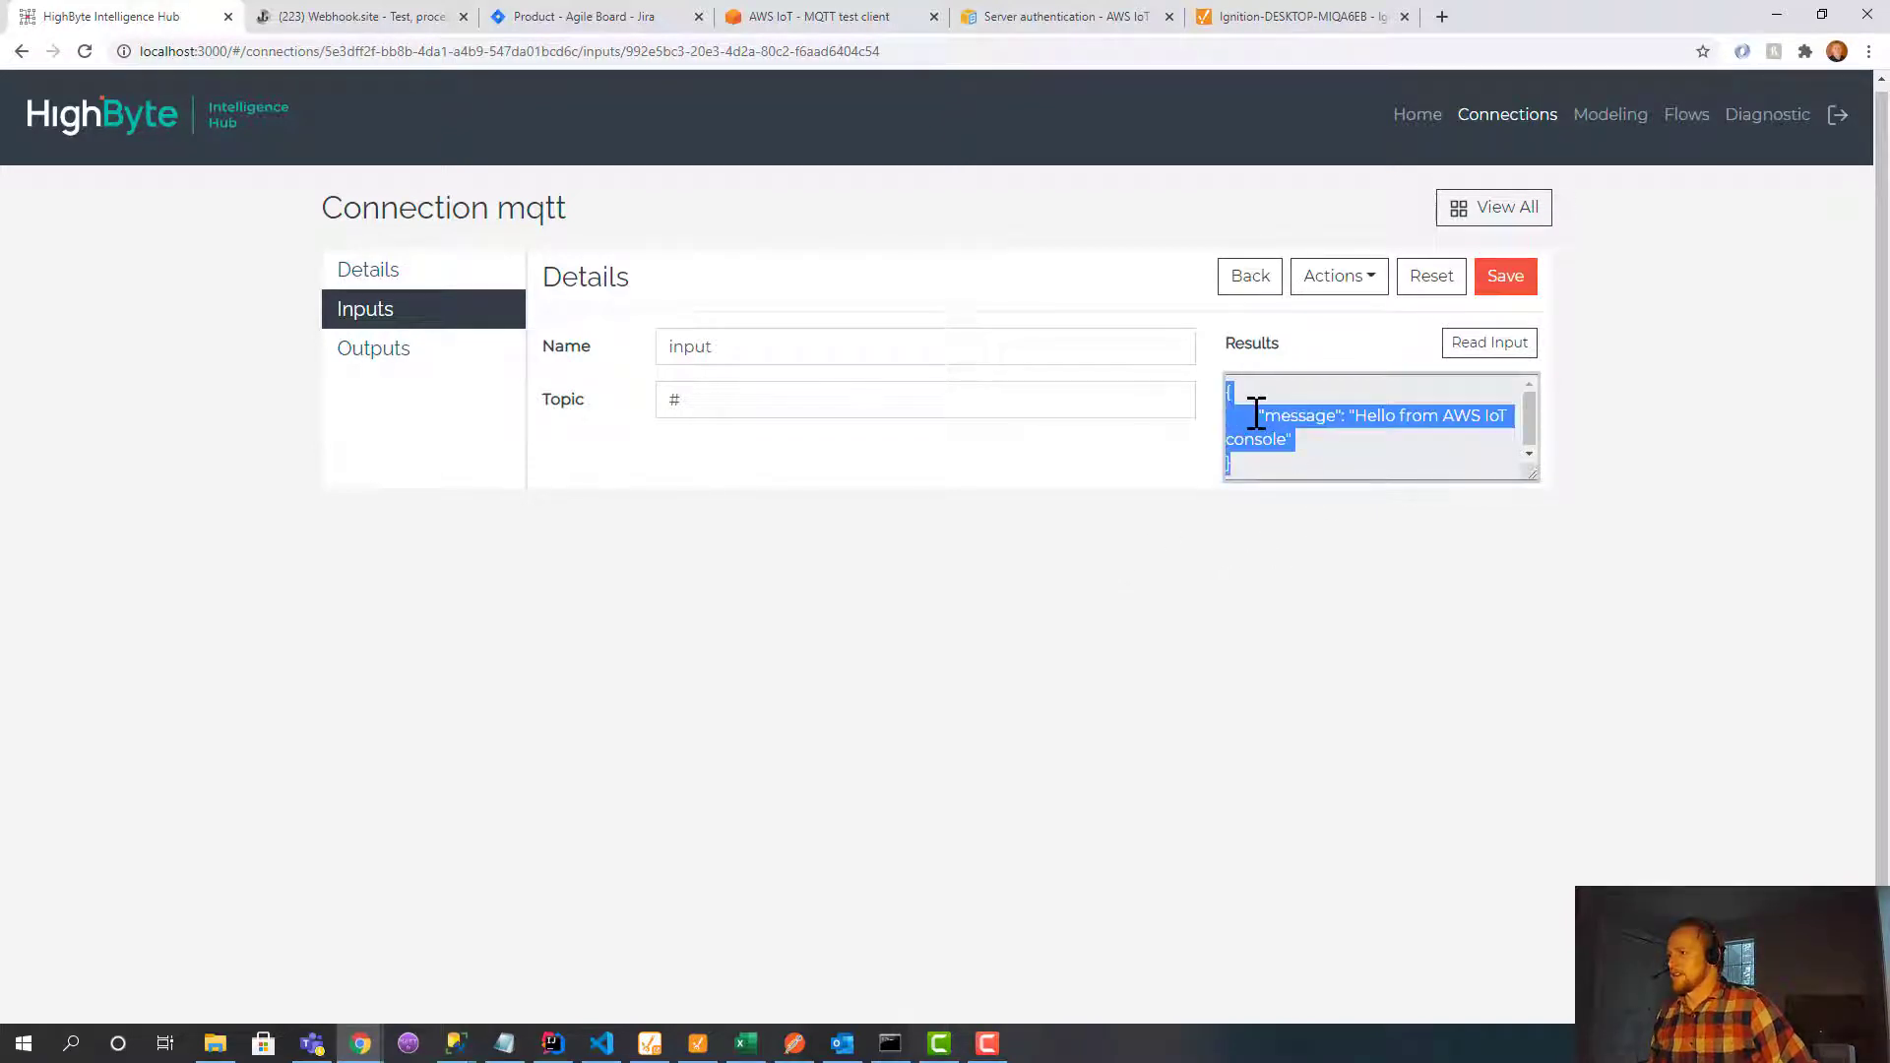
left_click(1256, 414)
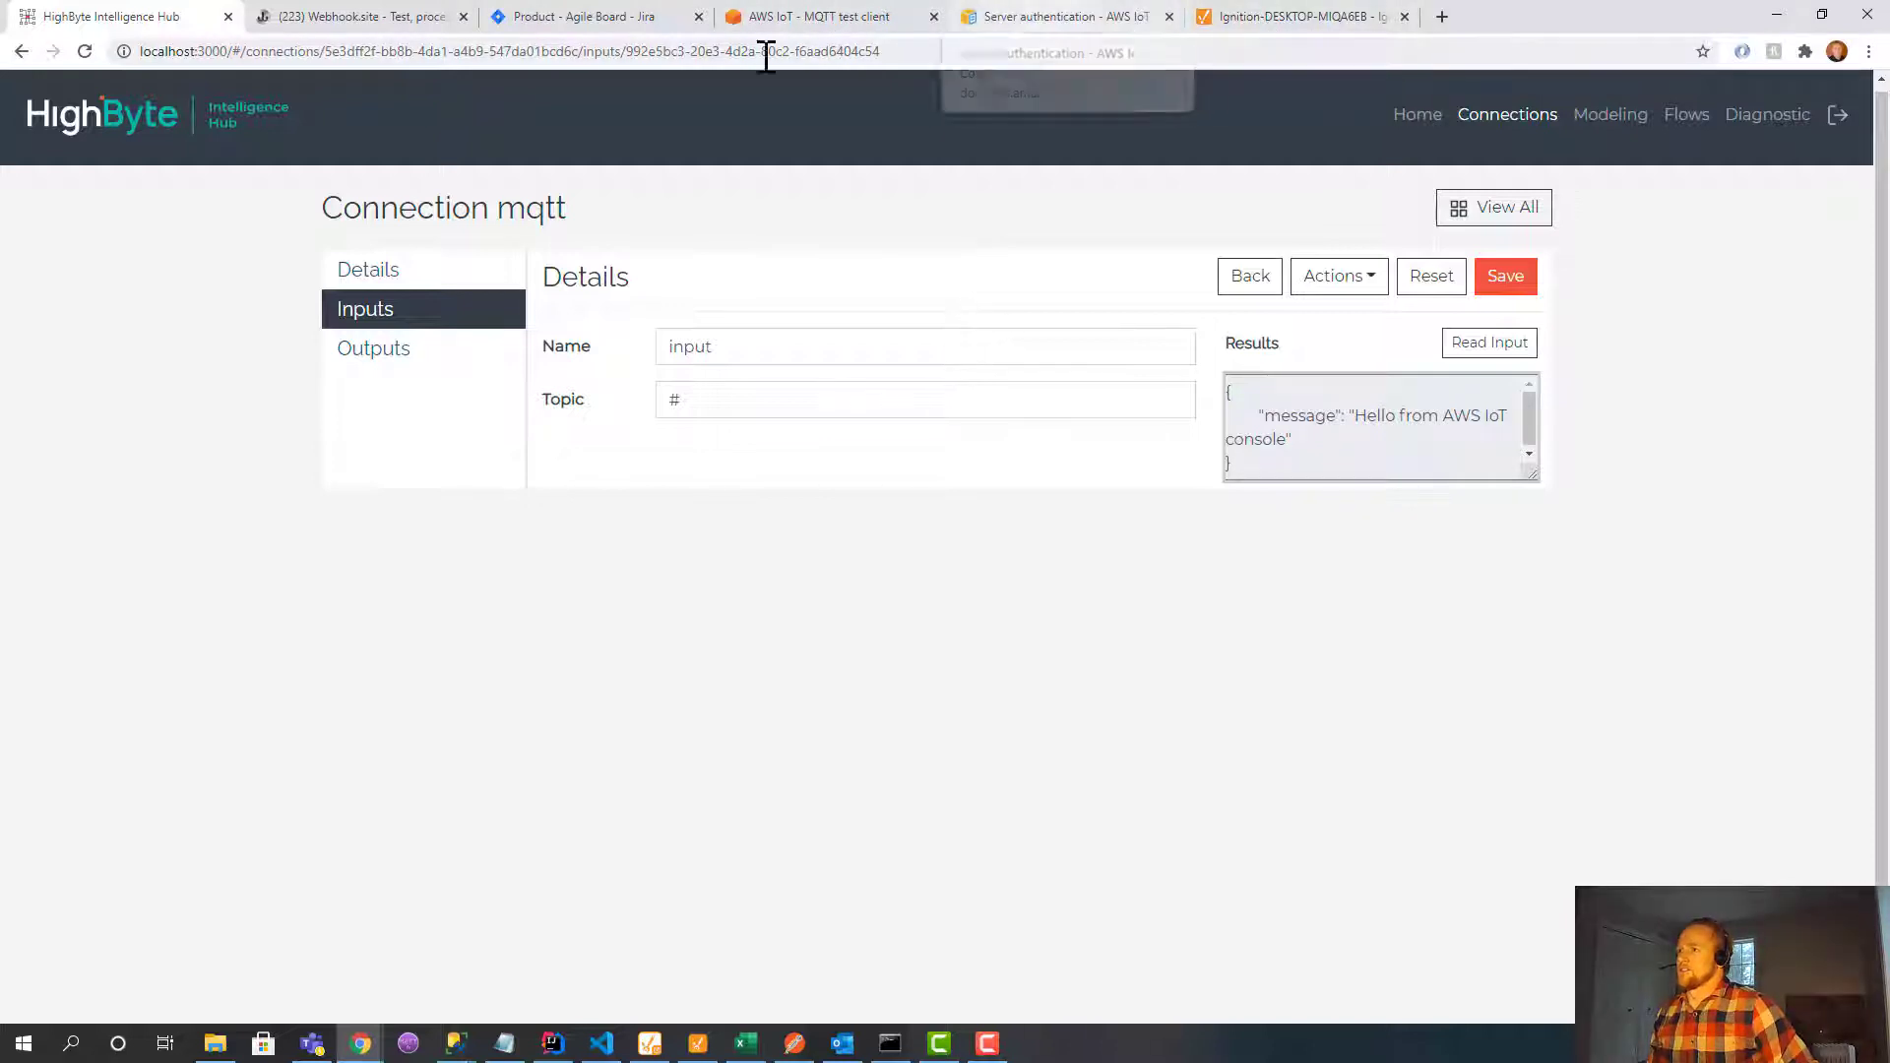
left_click(807, 16)
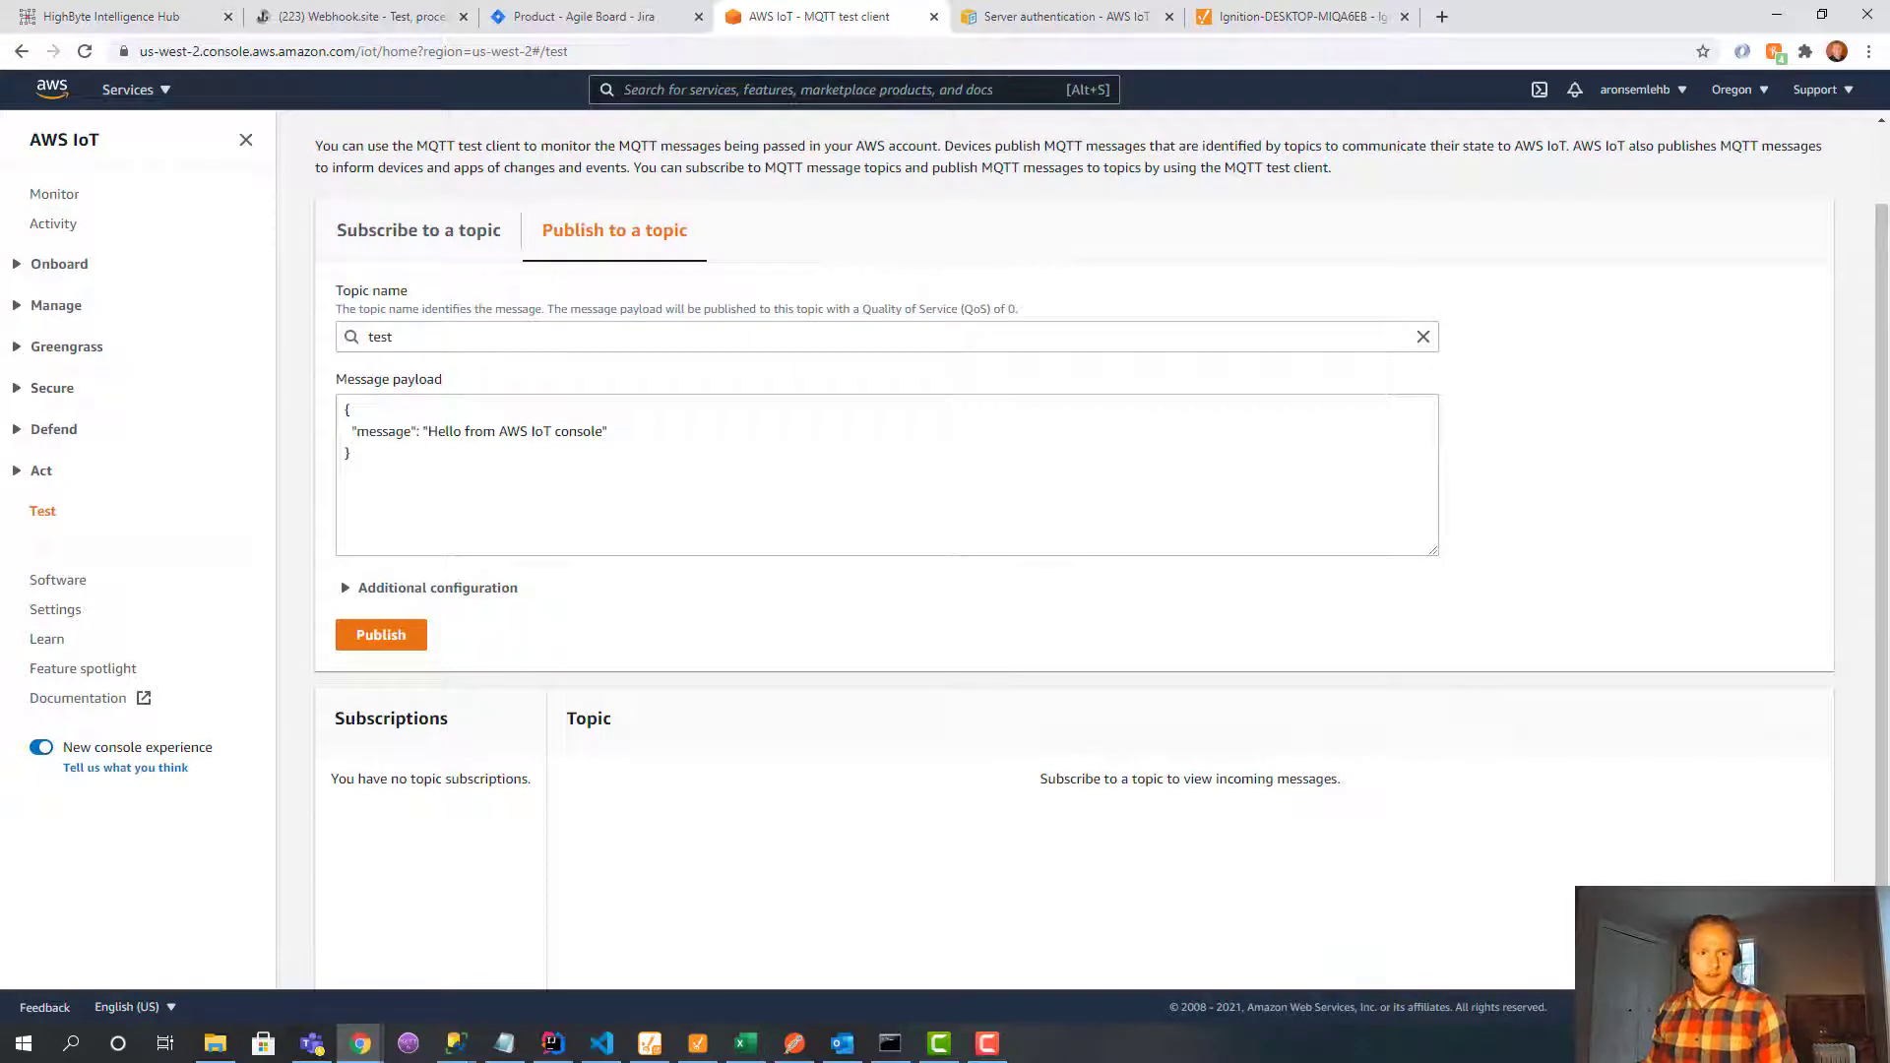
Paste the tank1 JSON from Notepad (level 21, battery 75) over the topic test payload.
key("alt+Tab")
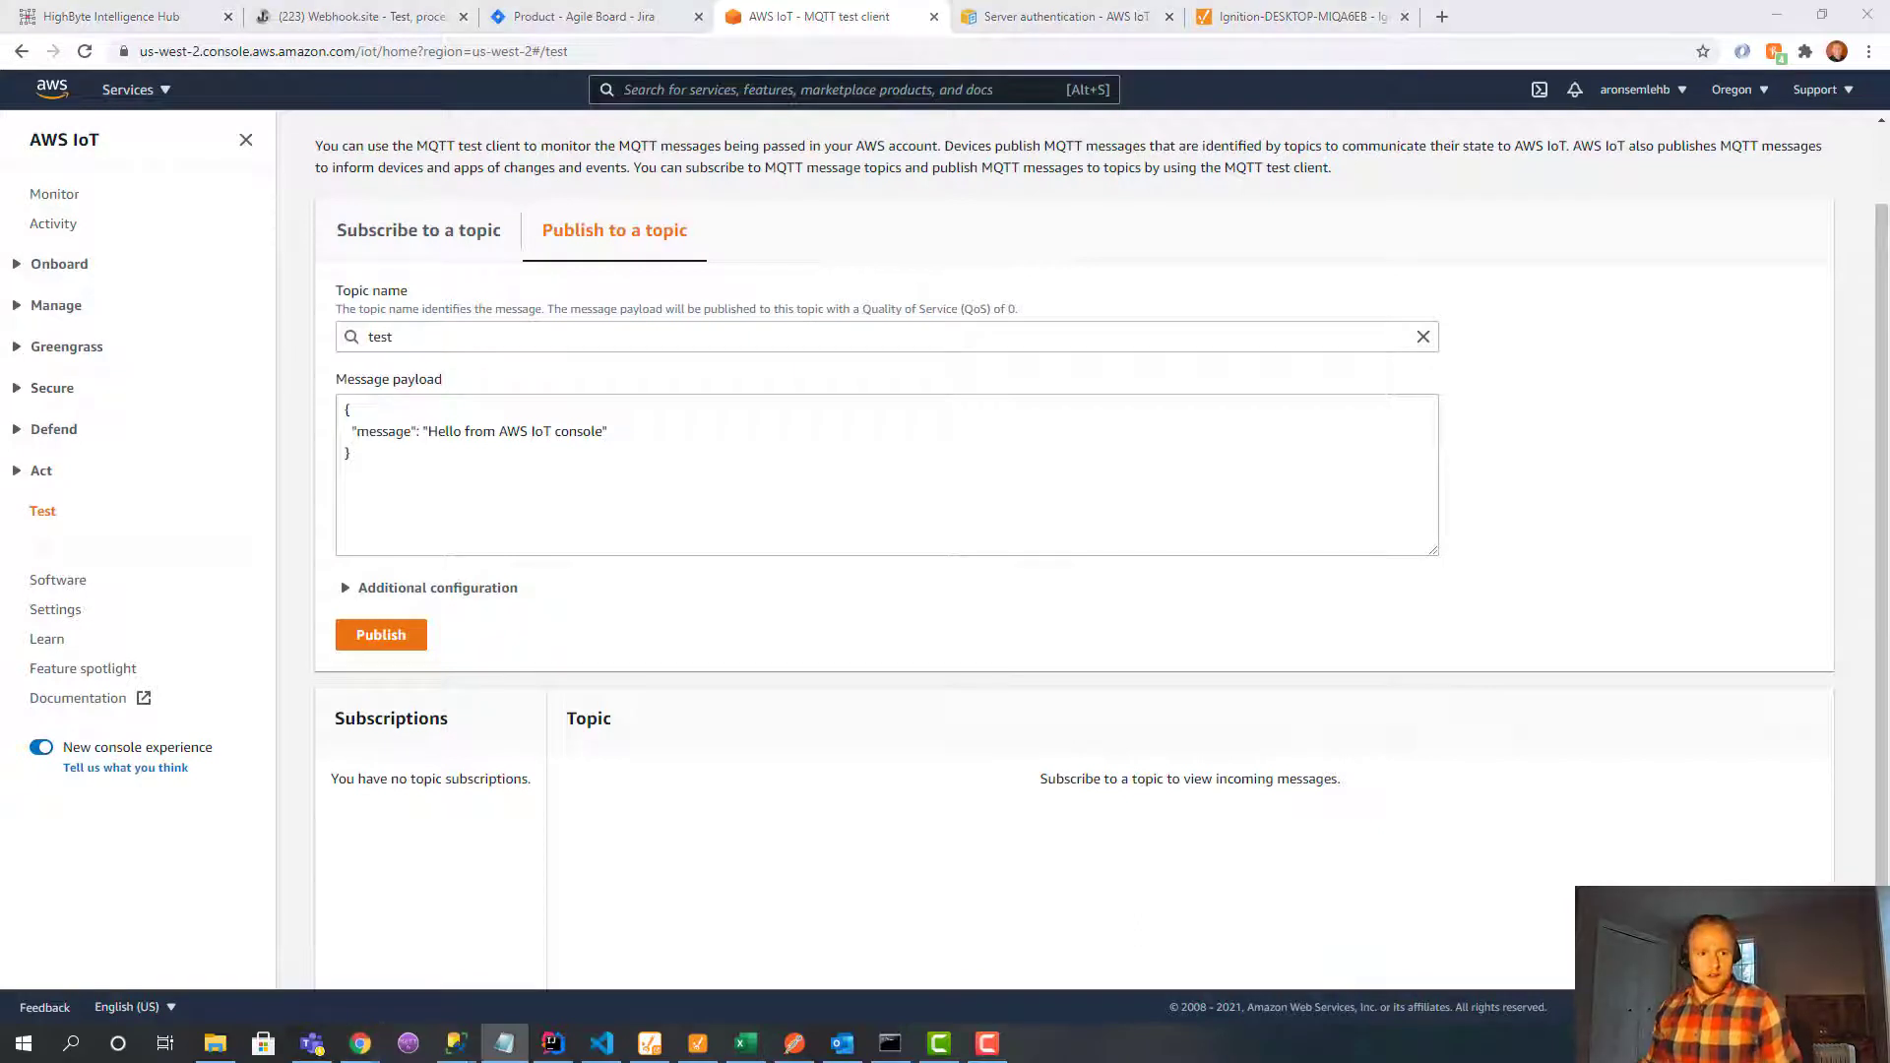
left_click(427, 512)
key("ctrl+a")
type("{   \"sensor\": \"tank1\",   \"level\": 21,   \"battery\": 75 }")
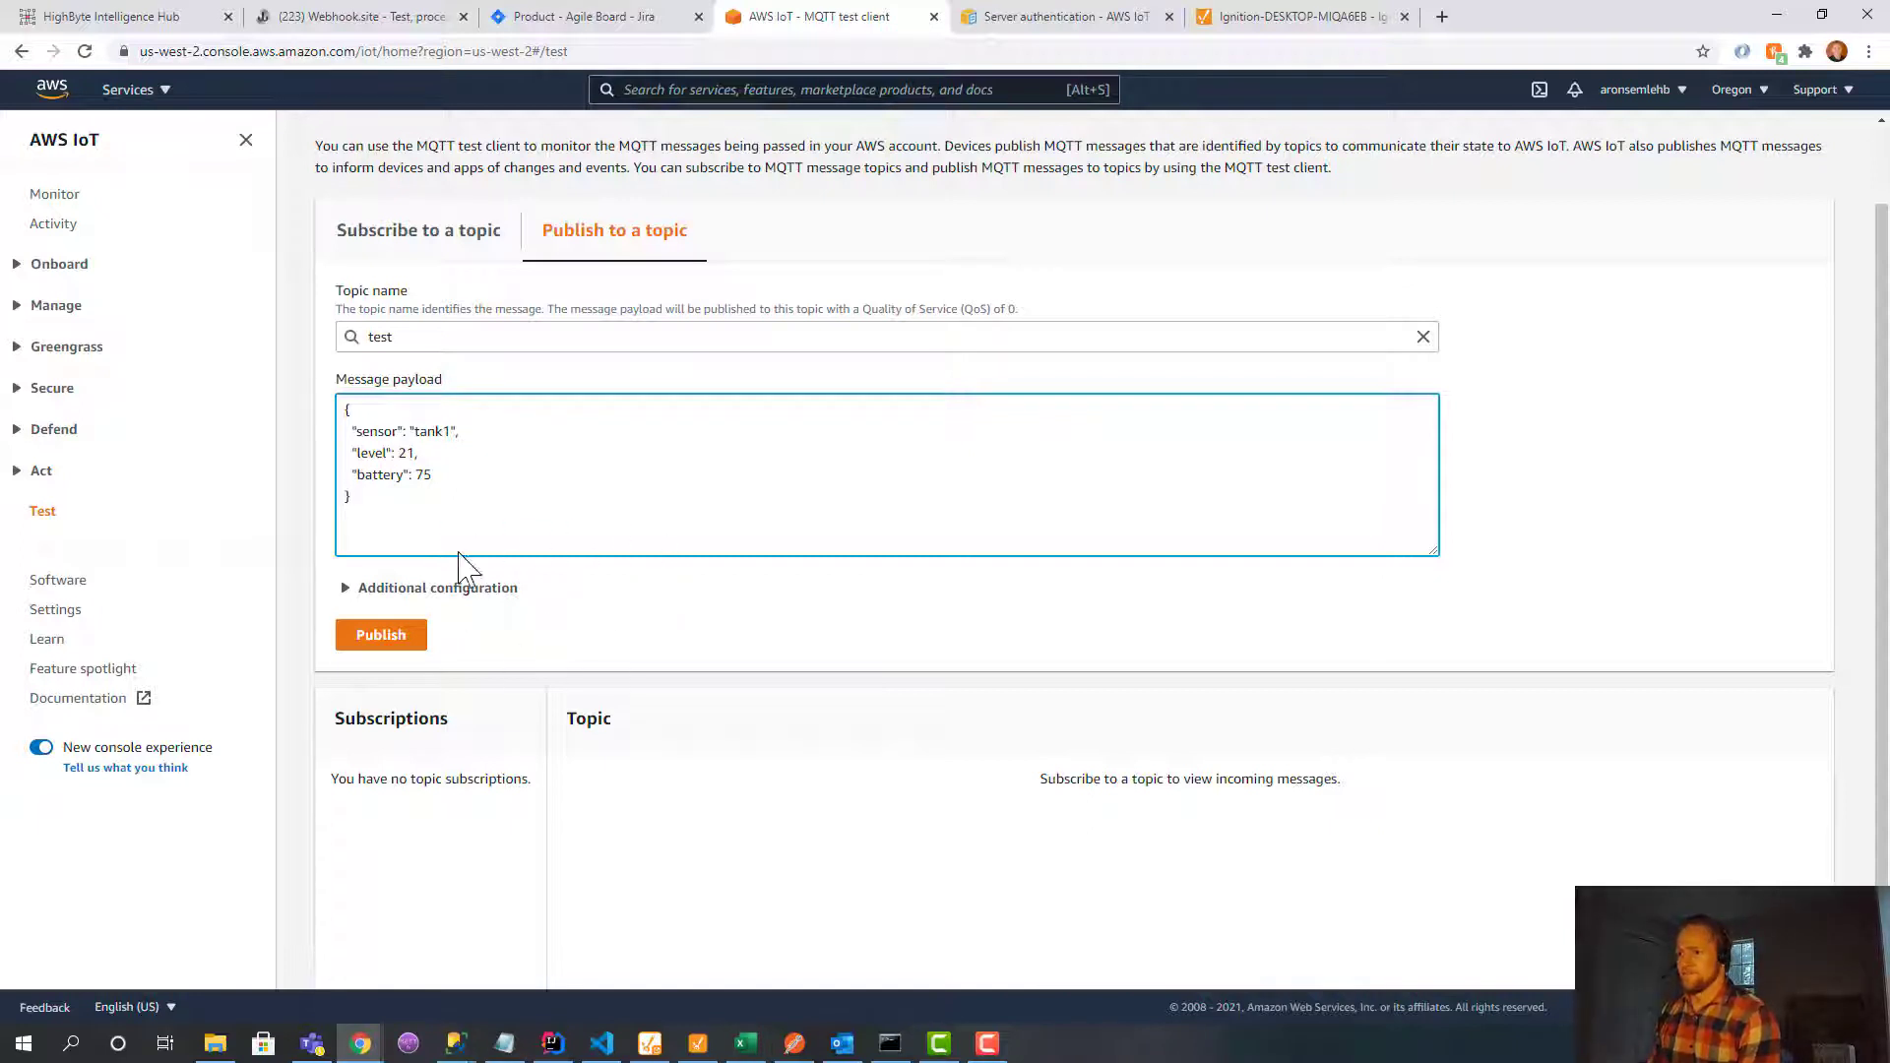
left_click_drag(384, 504, 302, 421)
left_click(408, 504)
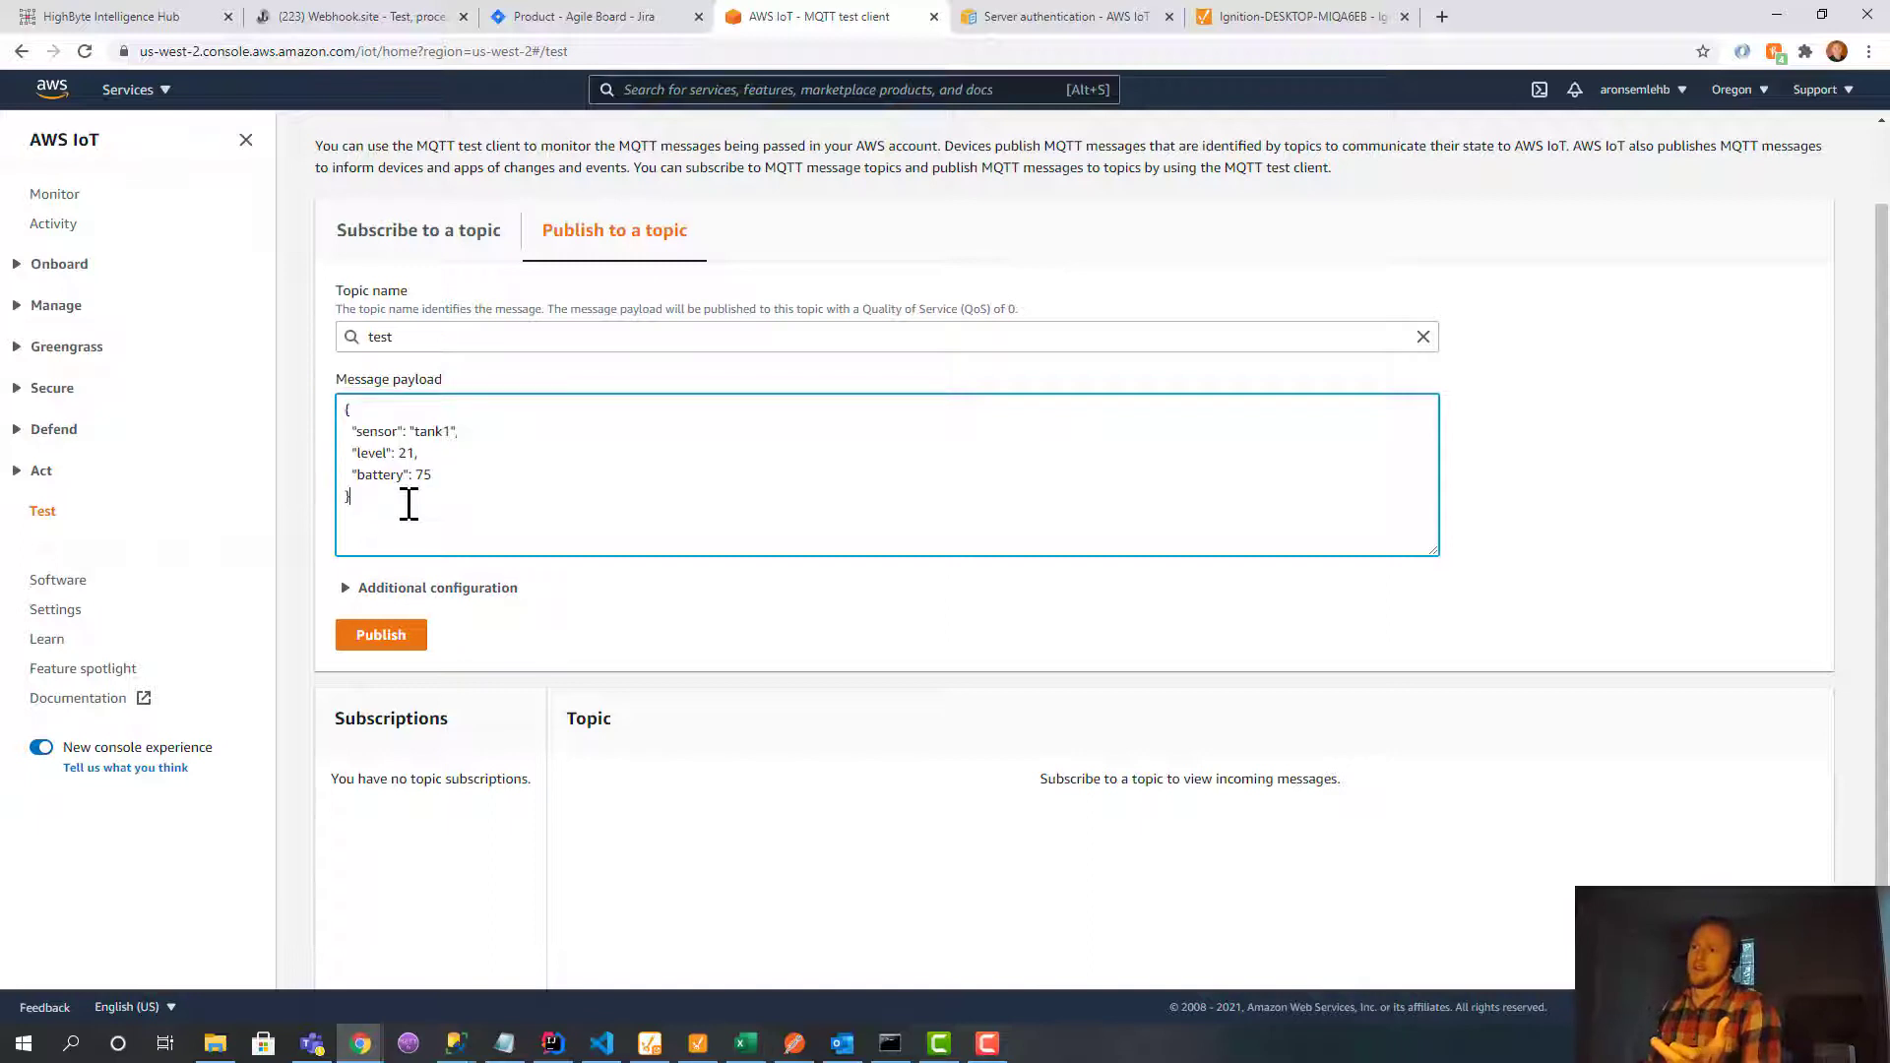
Publish the tank1 payload and re-read the HighByte mqtt input to confirm the tank1 JSON arrives.
left_click(368, 644)
left_click(145, 19)
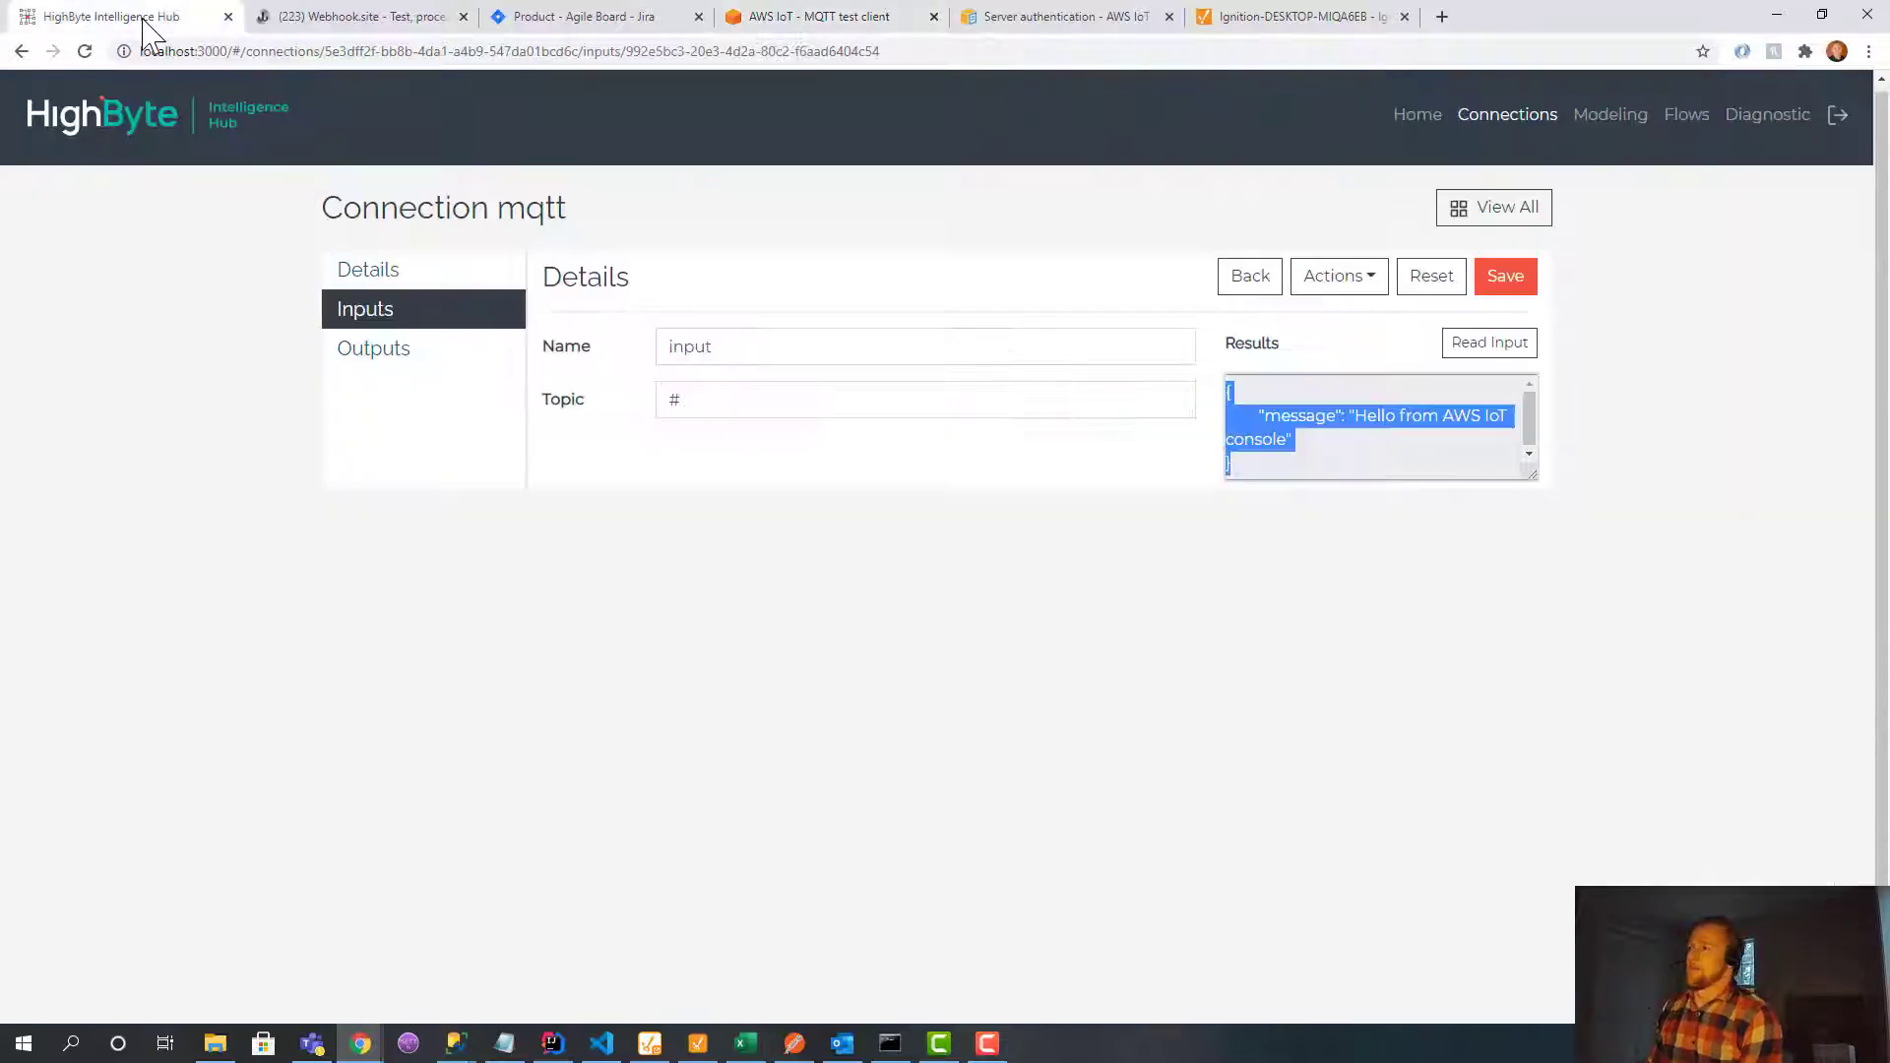
left_click(1525, 346)
left_click_drag(1282, 504, 1231, 392)
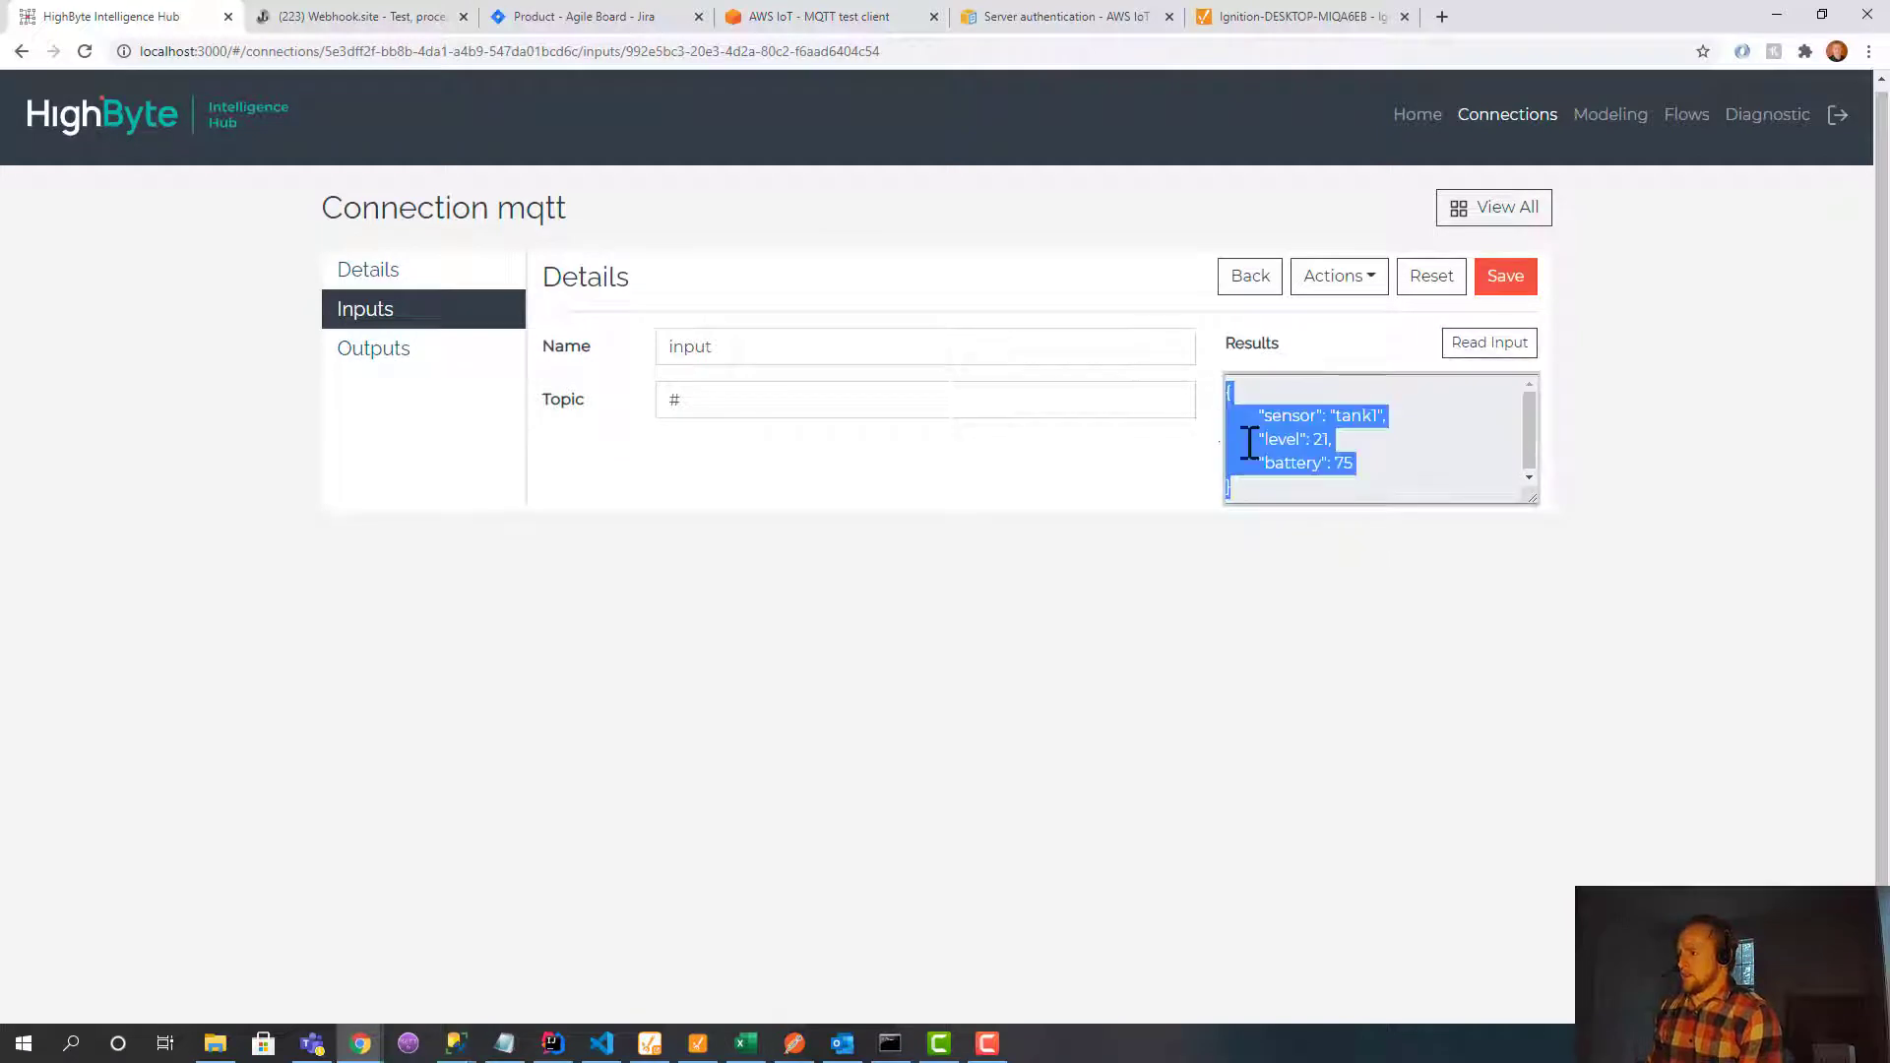
left_click(1344, 581)
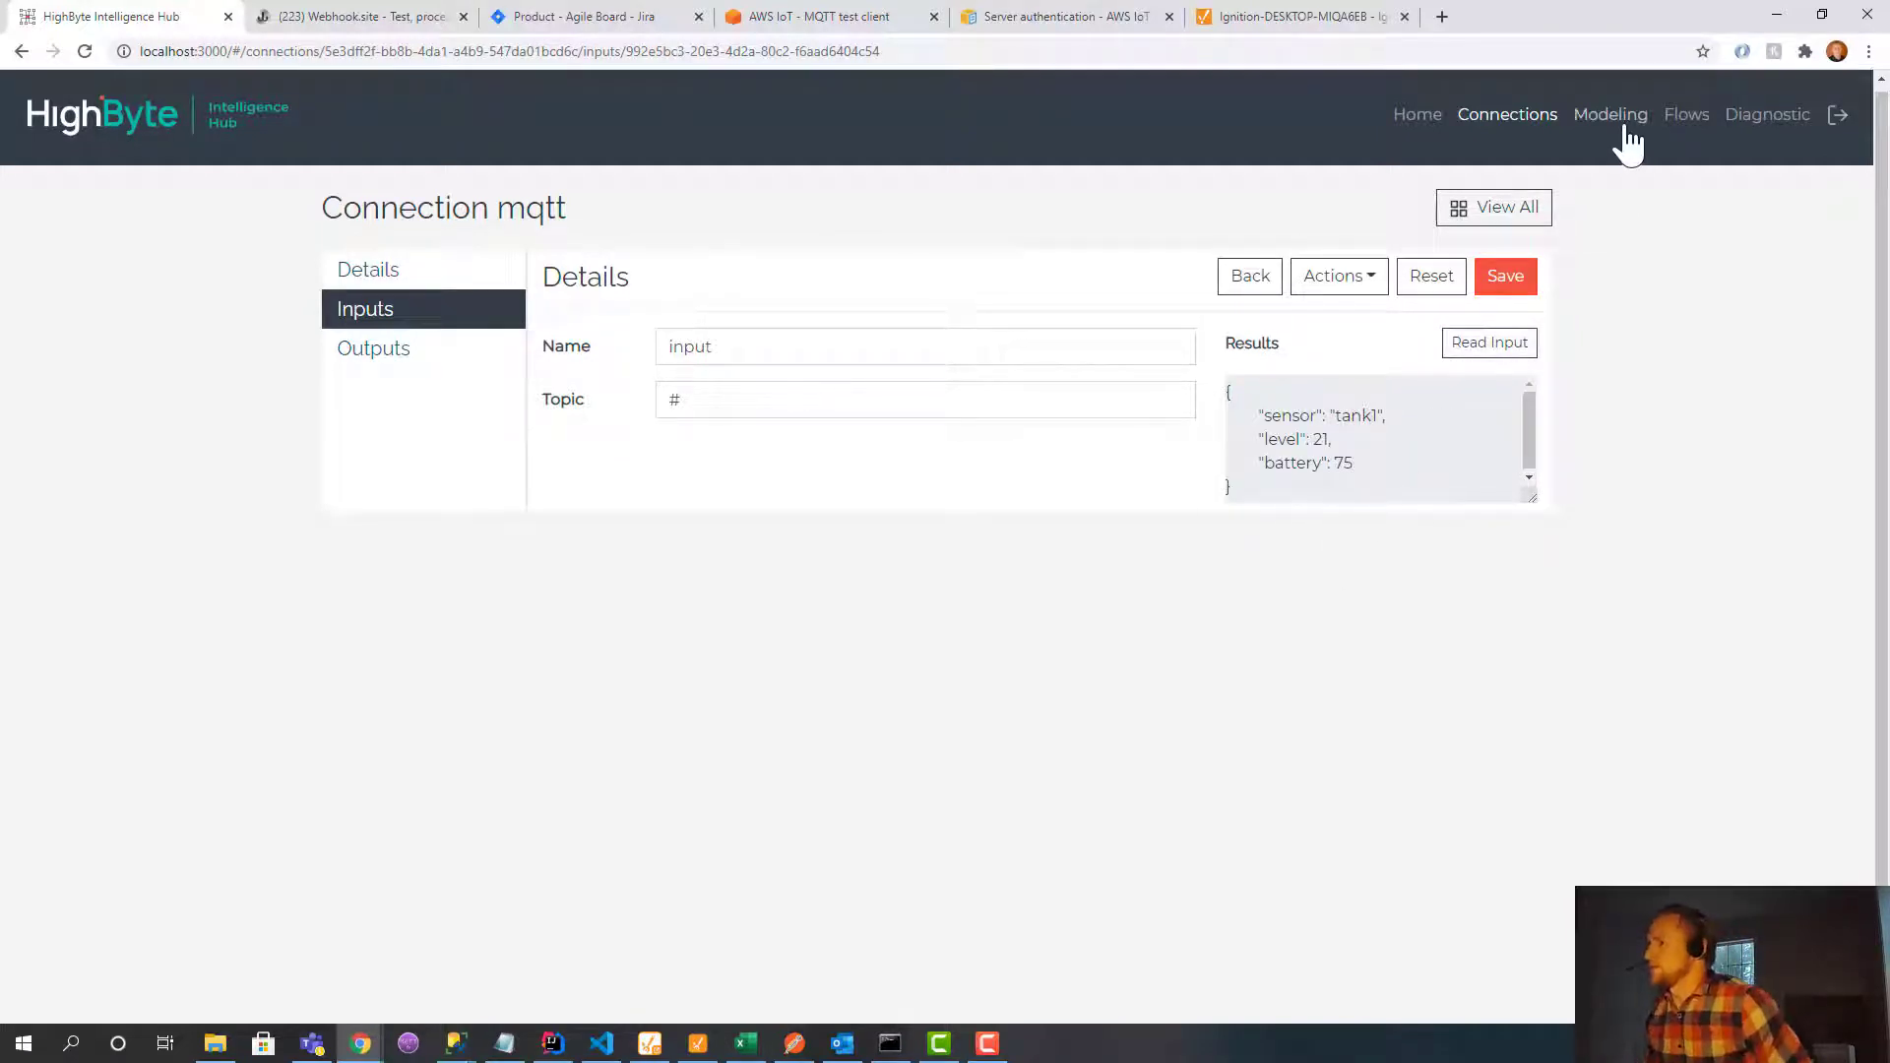
left_click(1629, 145)
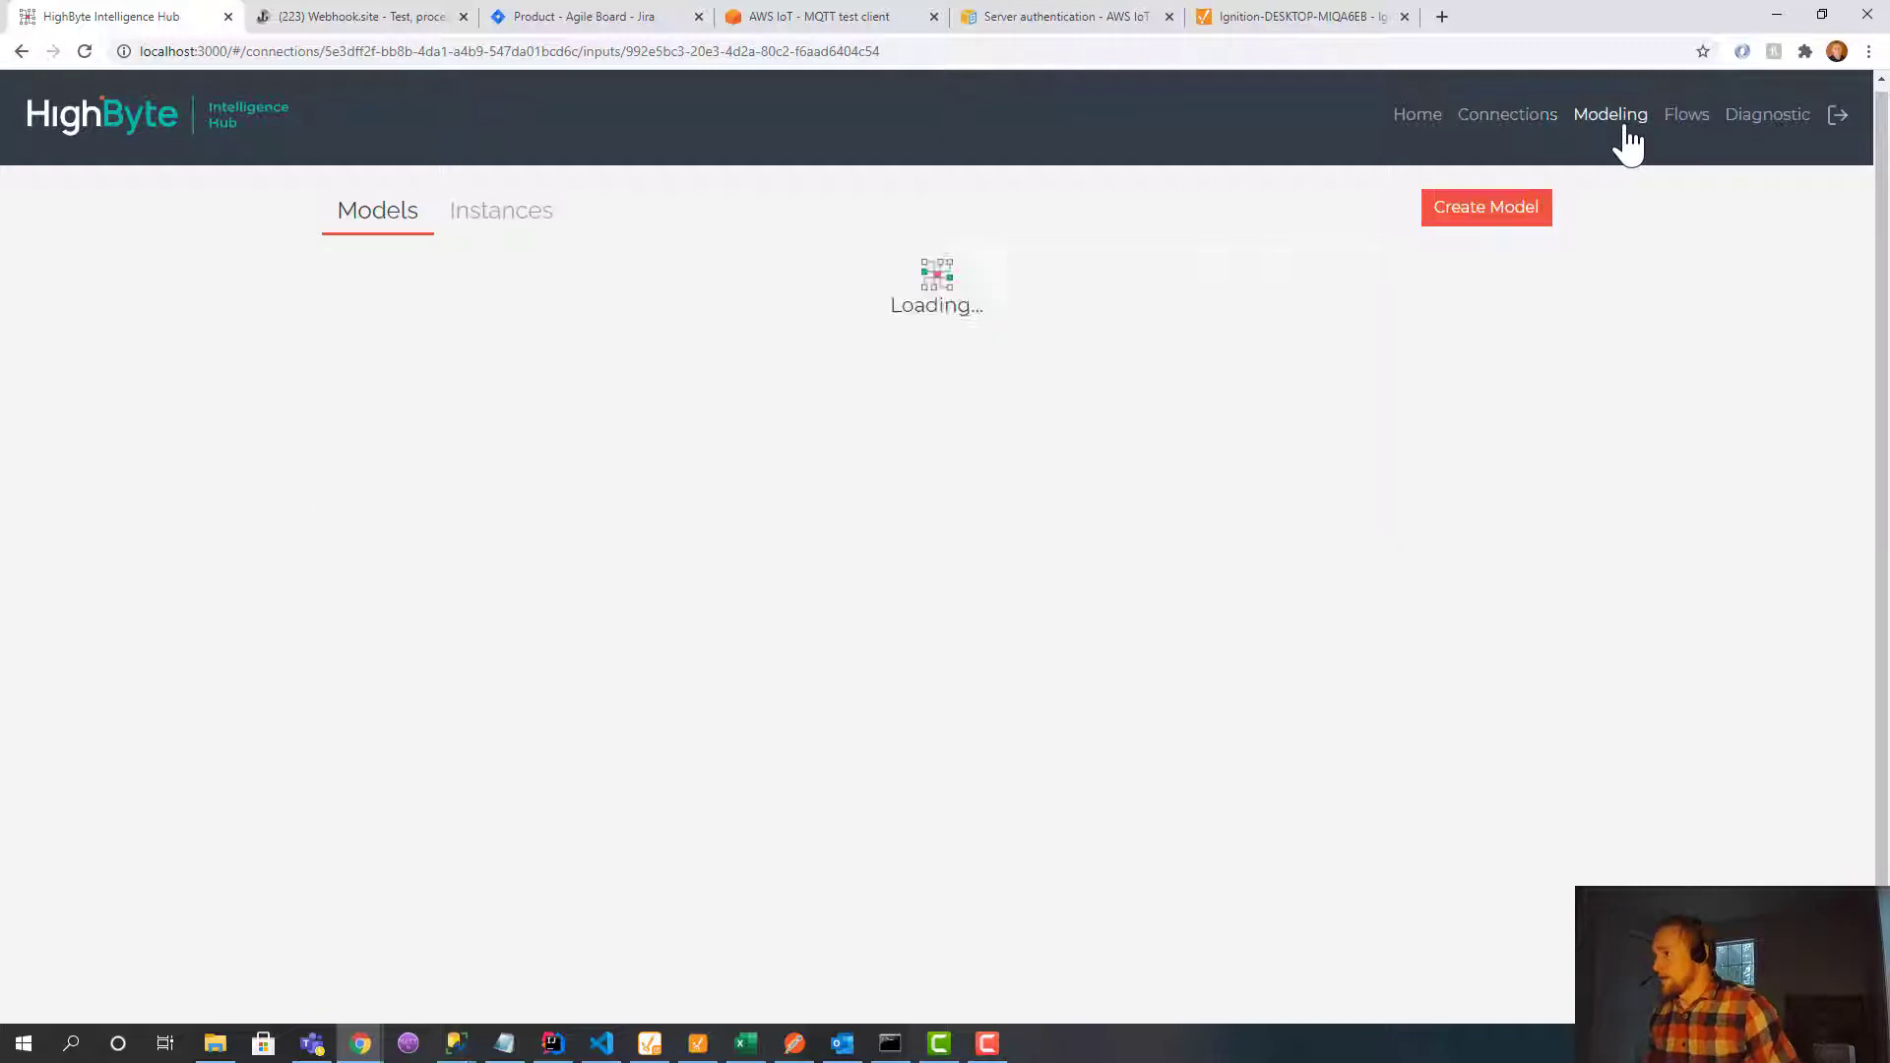
Start a new model named sensor.
left_click(1525, 221)
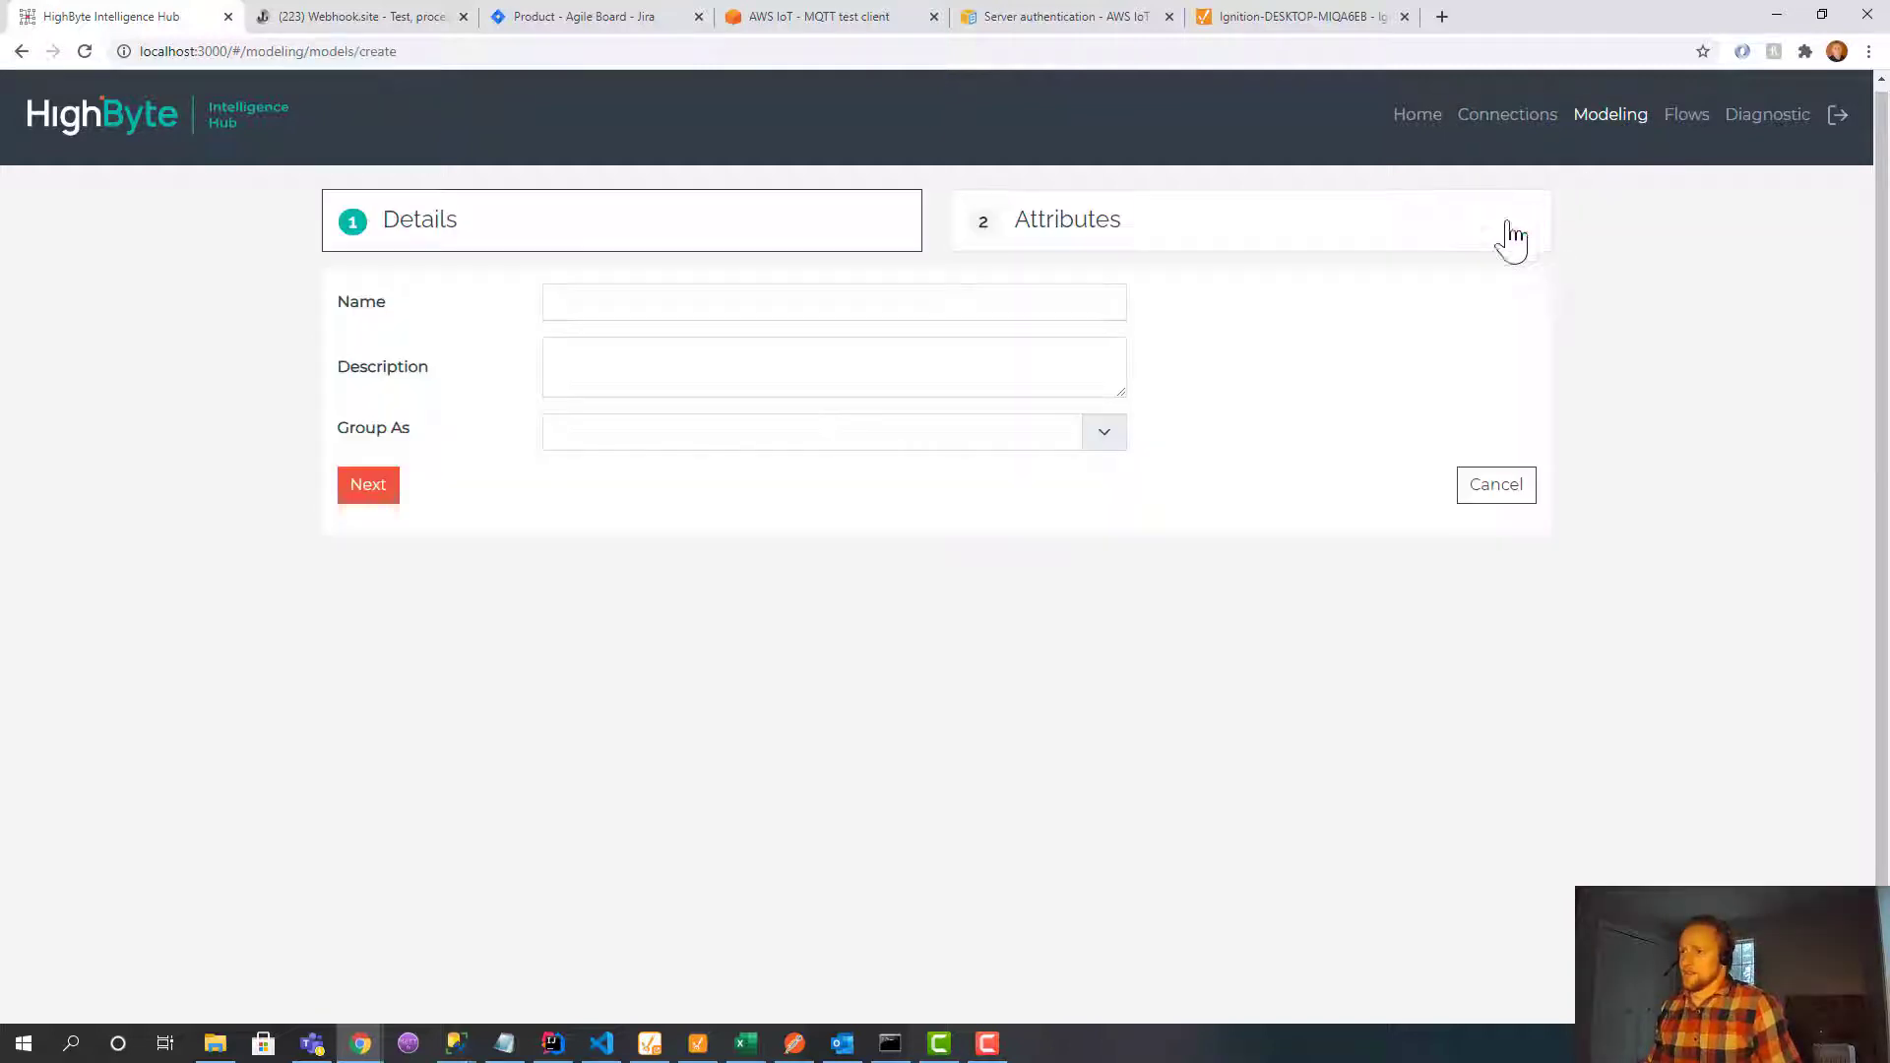
left_click(707, 298)
type("sensor")
key("Return")
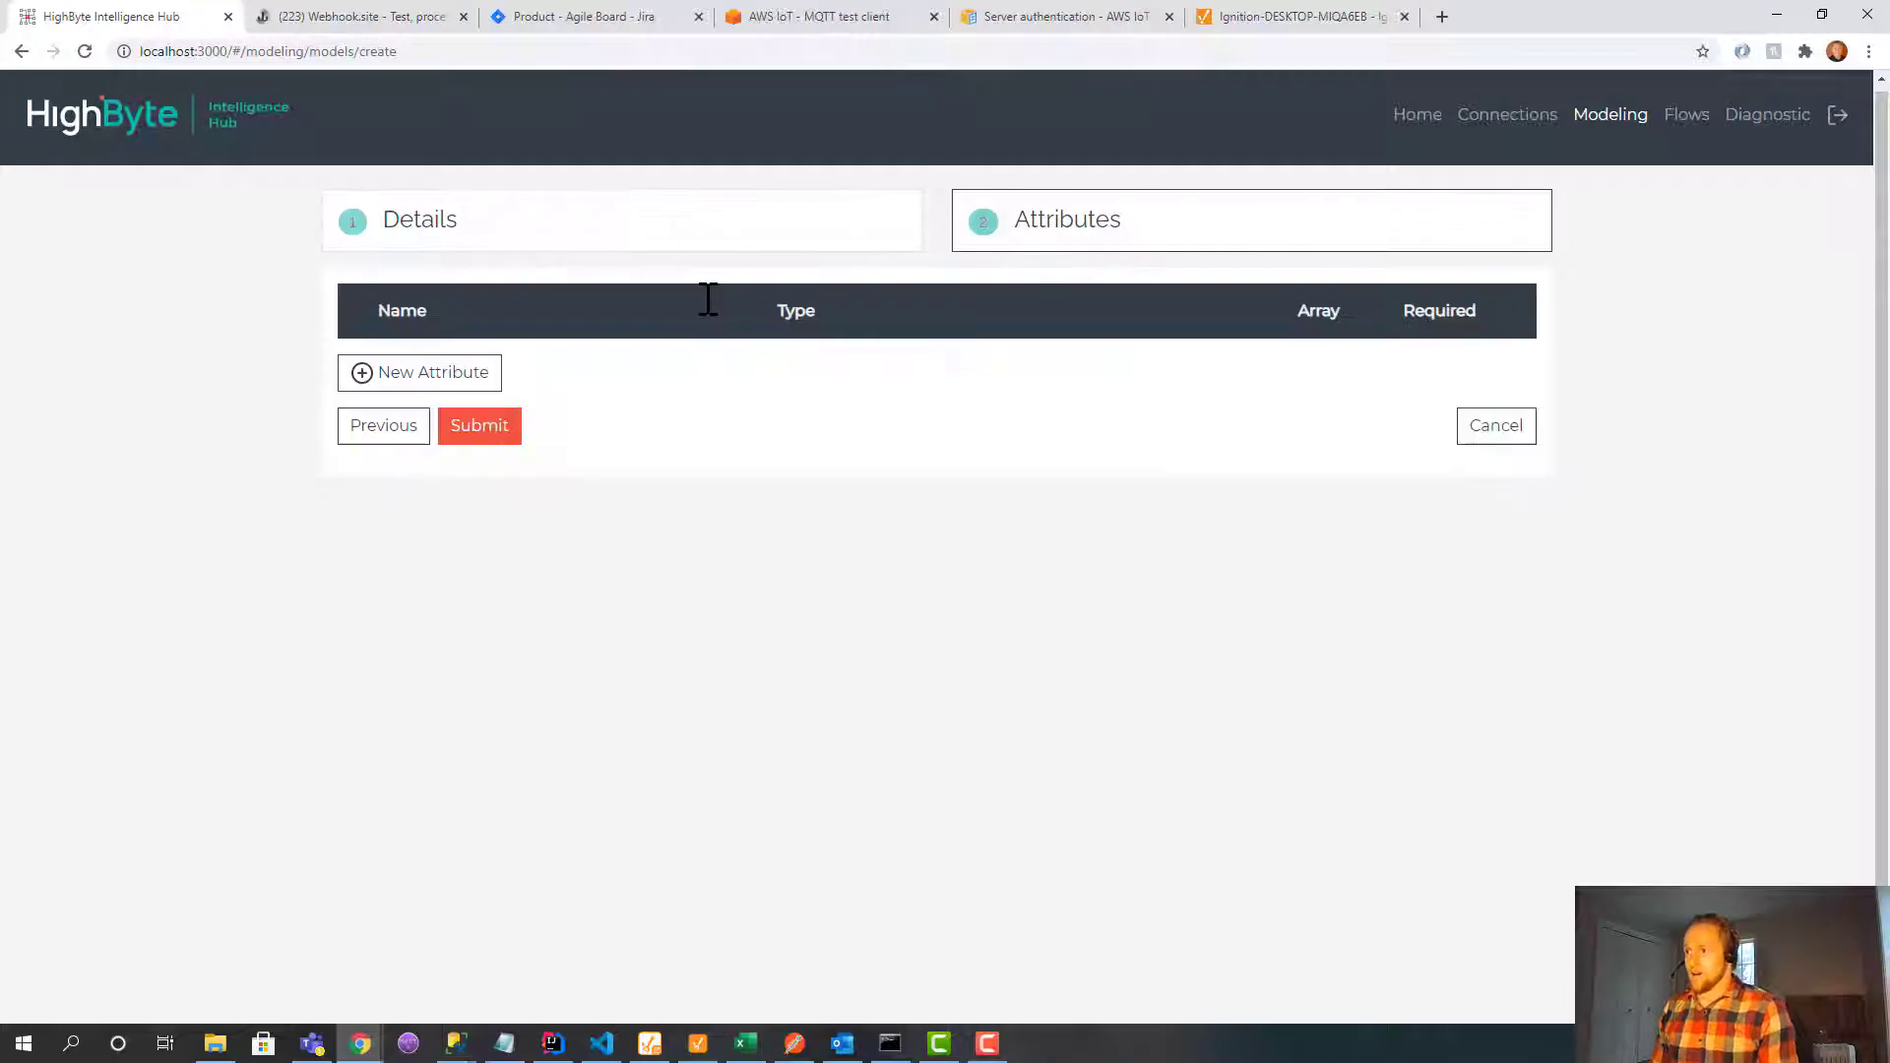
Add the attributes id, levelFeet and batteryPercentage to the sensor model.
left_click(408, 388)
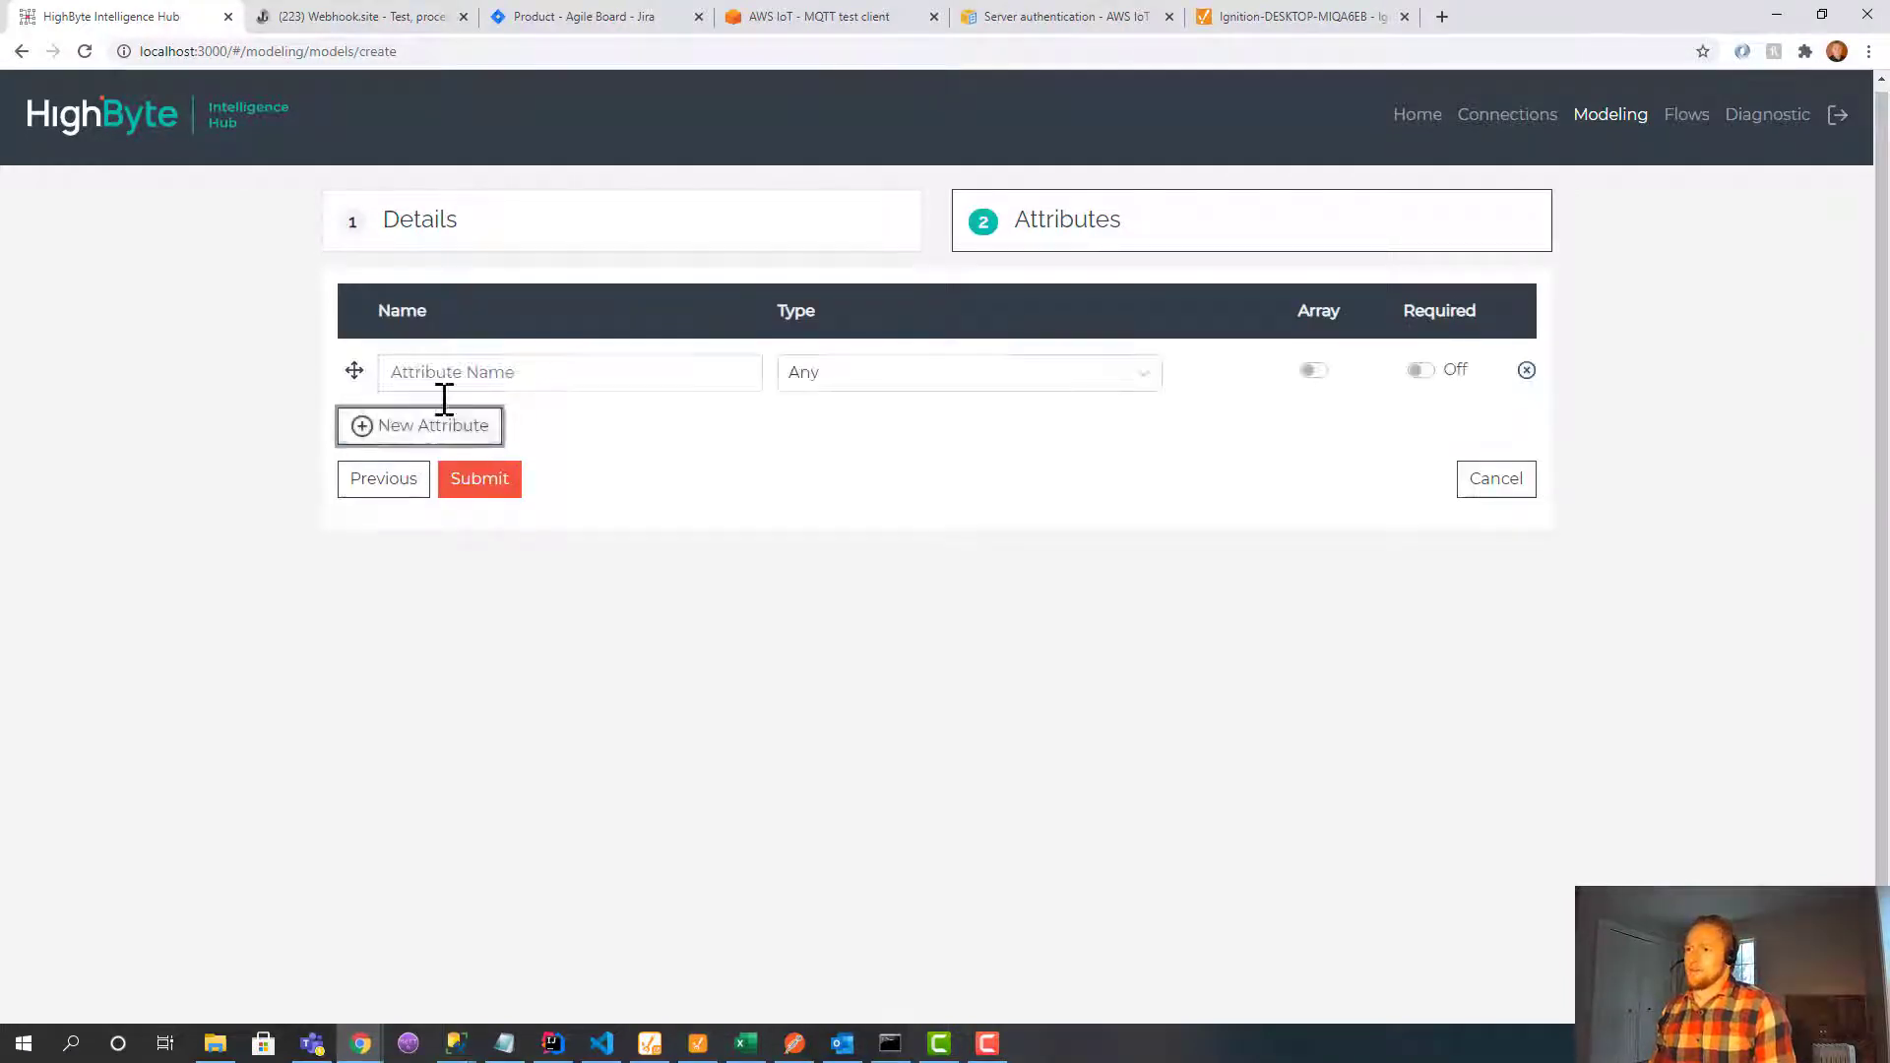
left_click(511, 373)
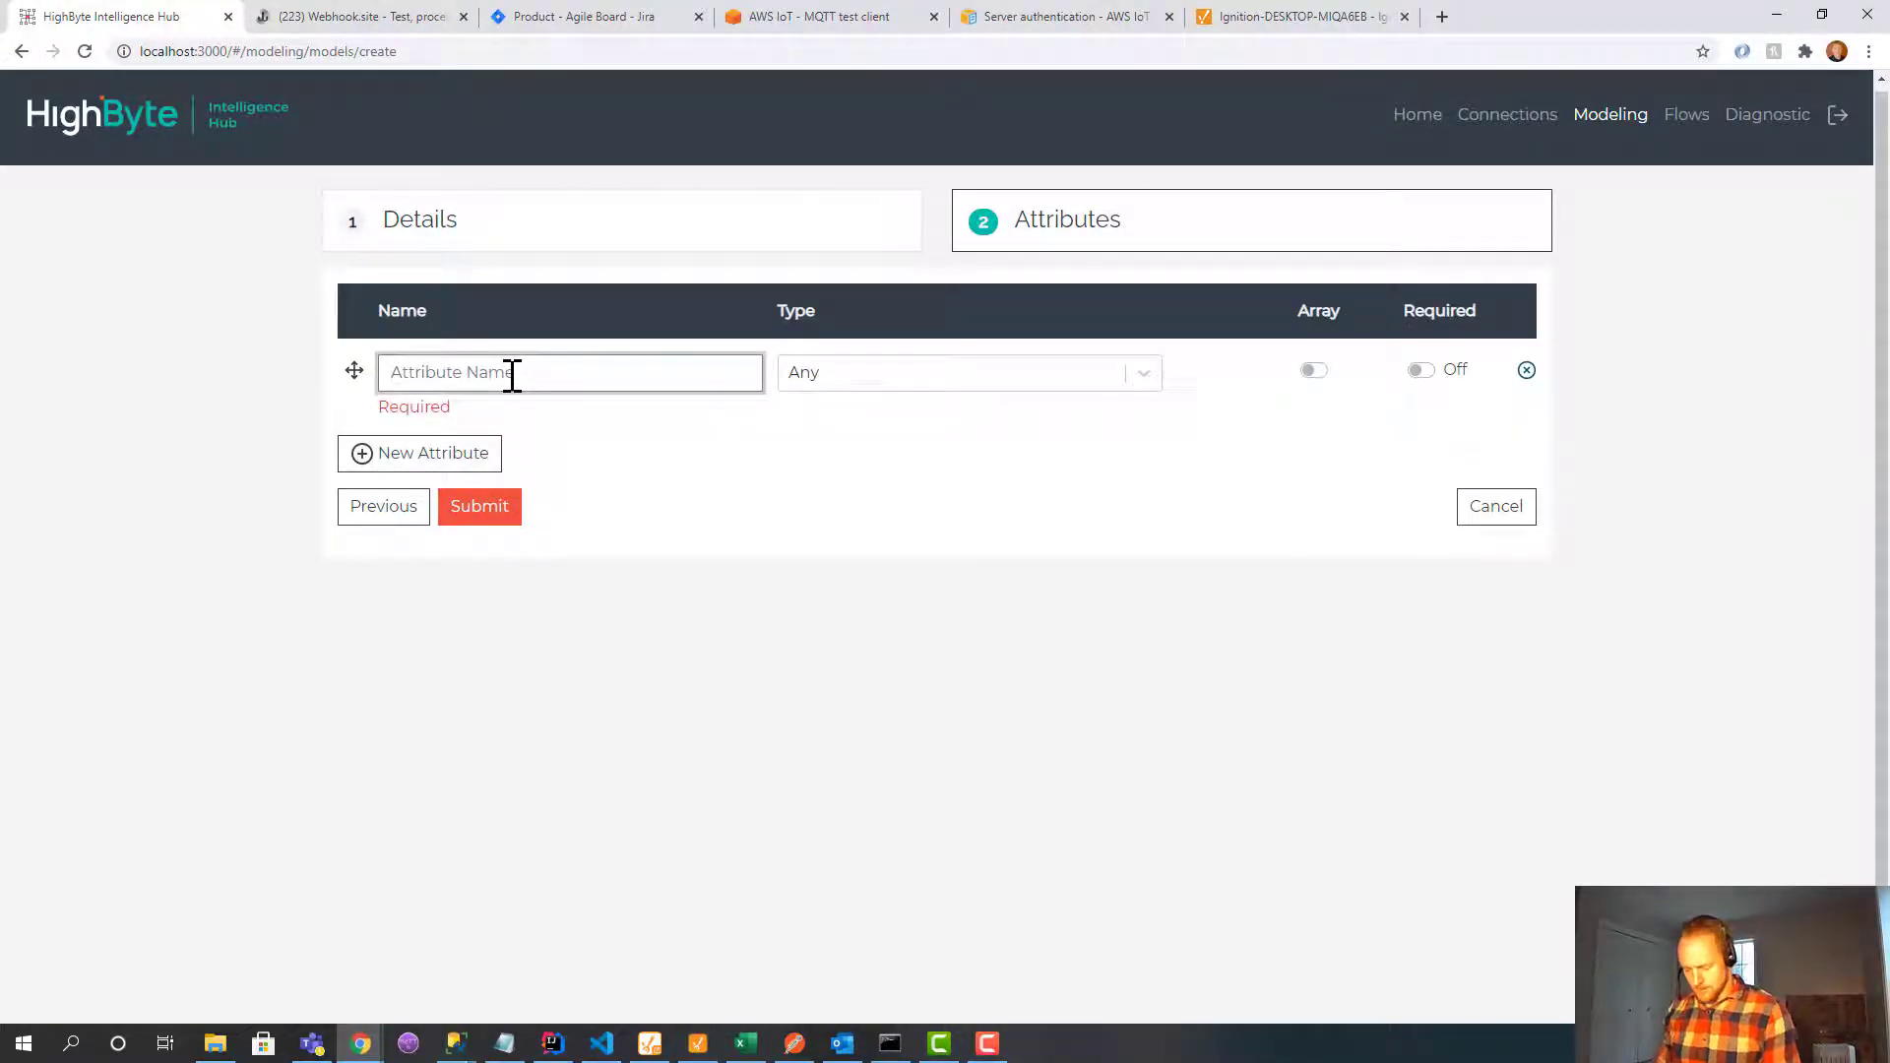
type("id")
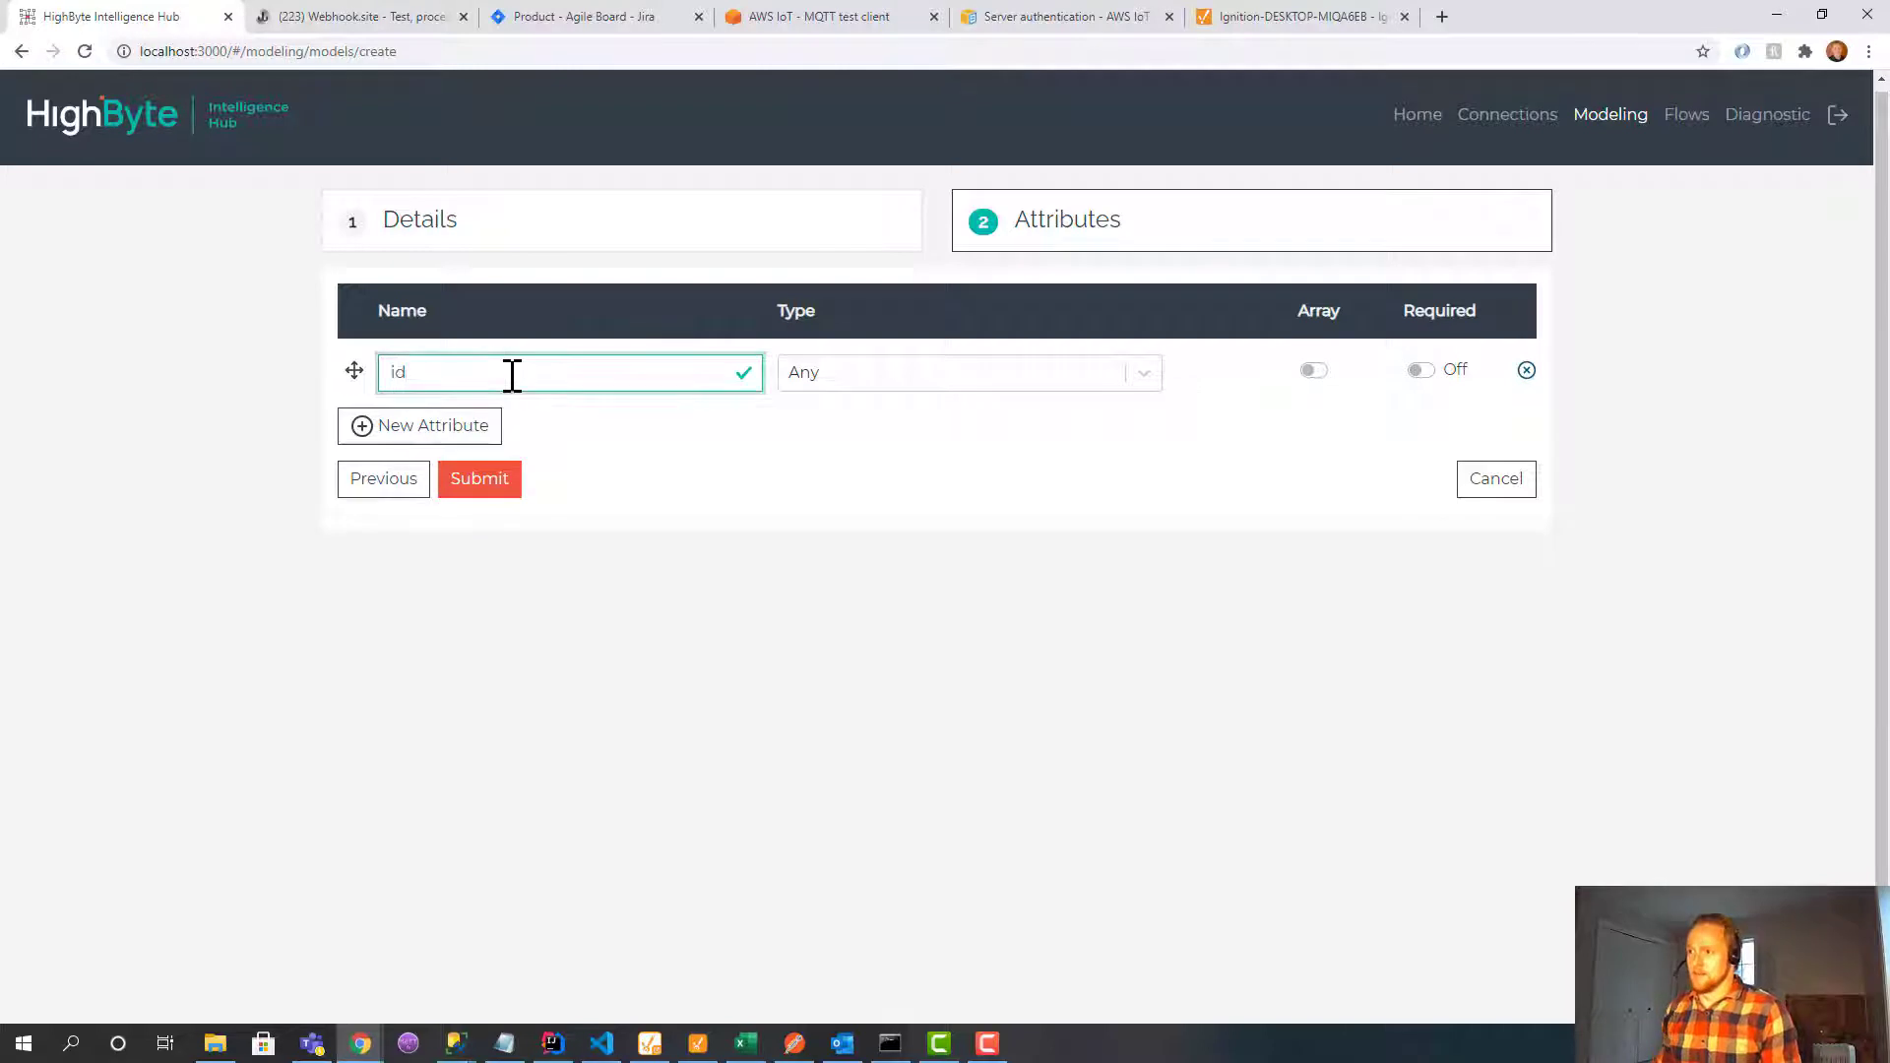
left_click(456, 423)
left_click(452, 421)
type("levelFeet")
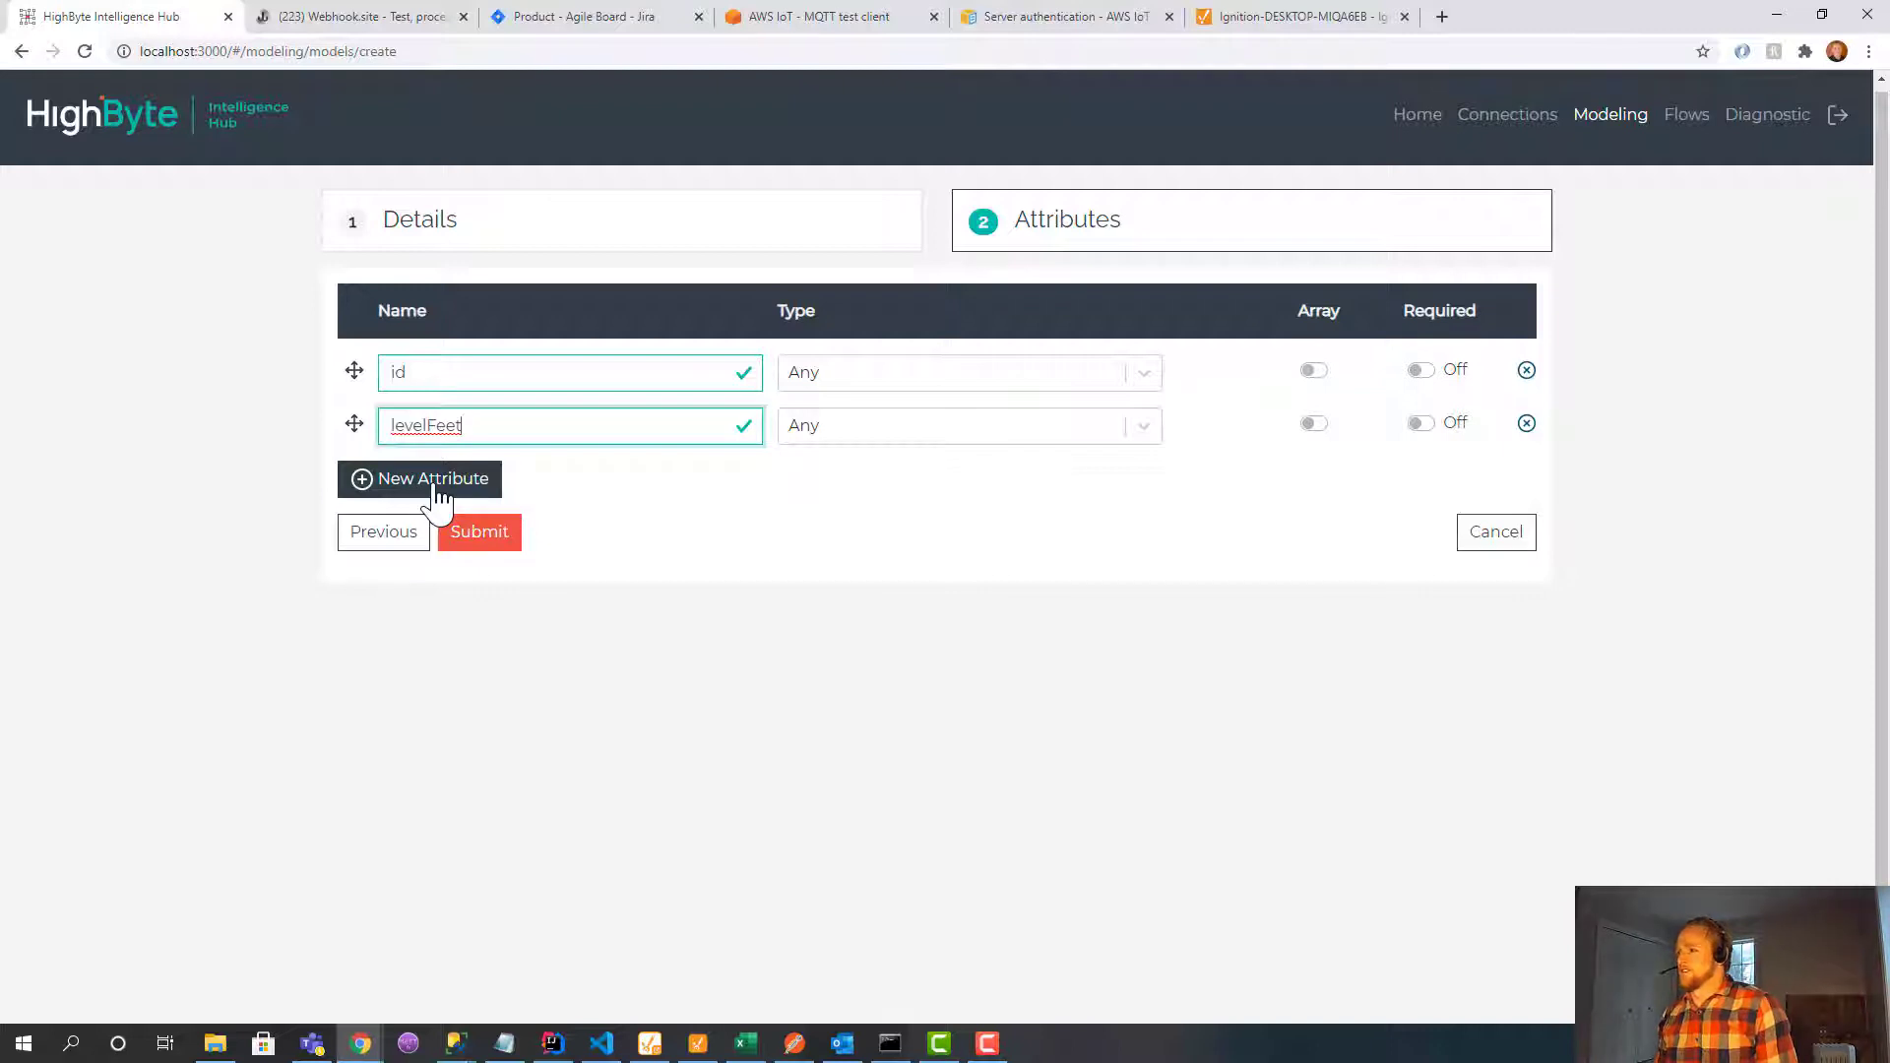
left_click(437, 492)
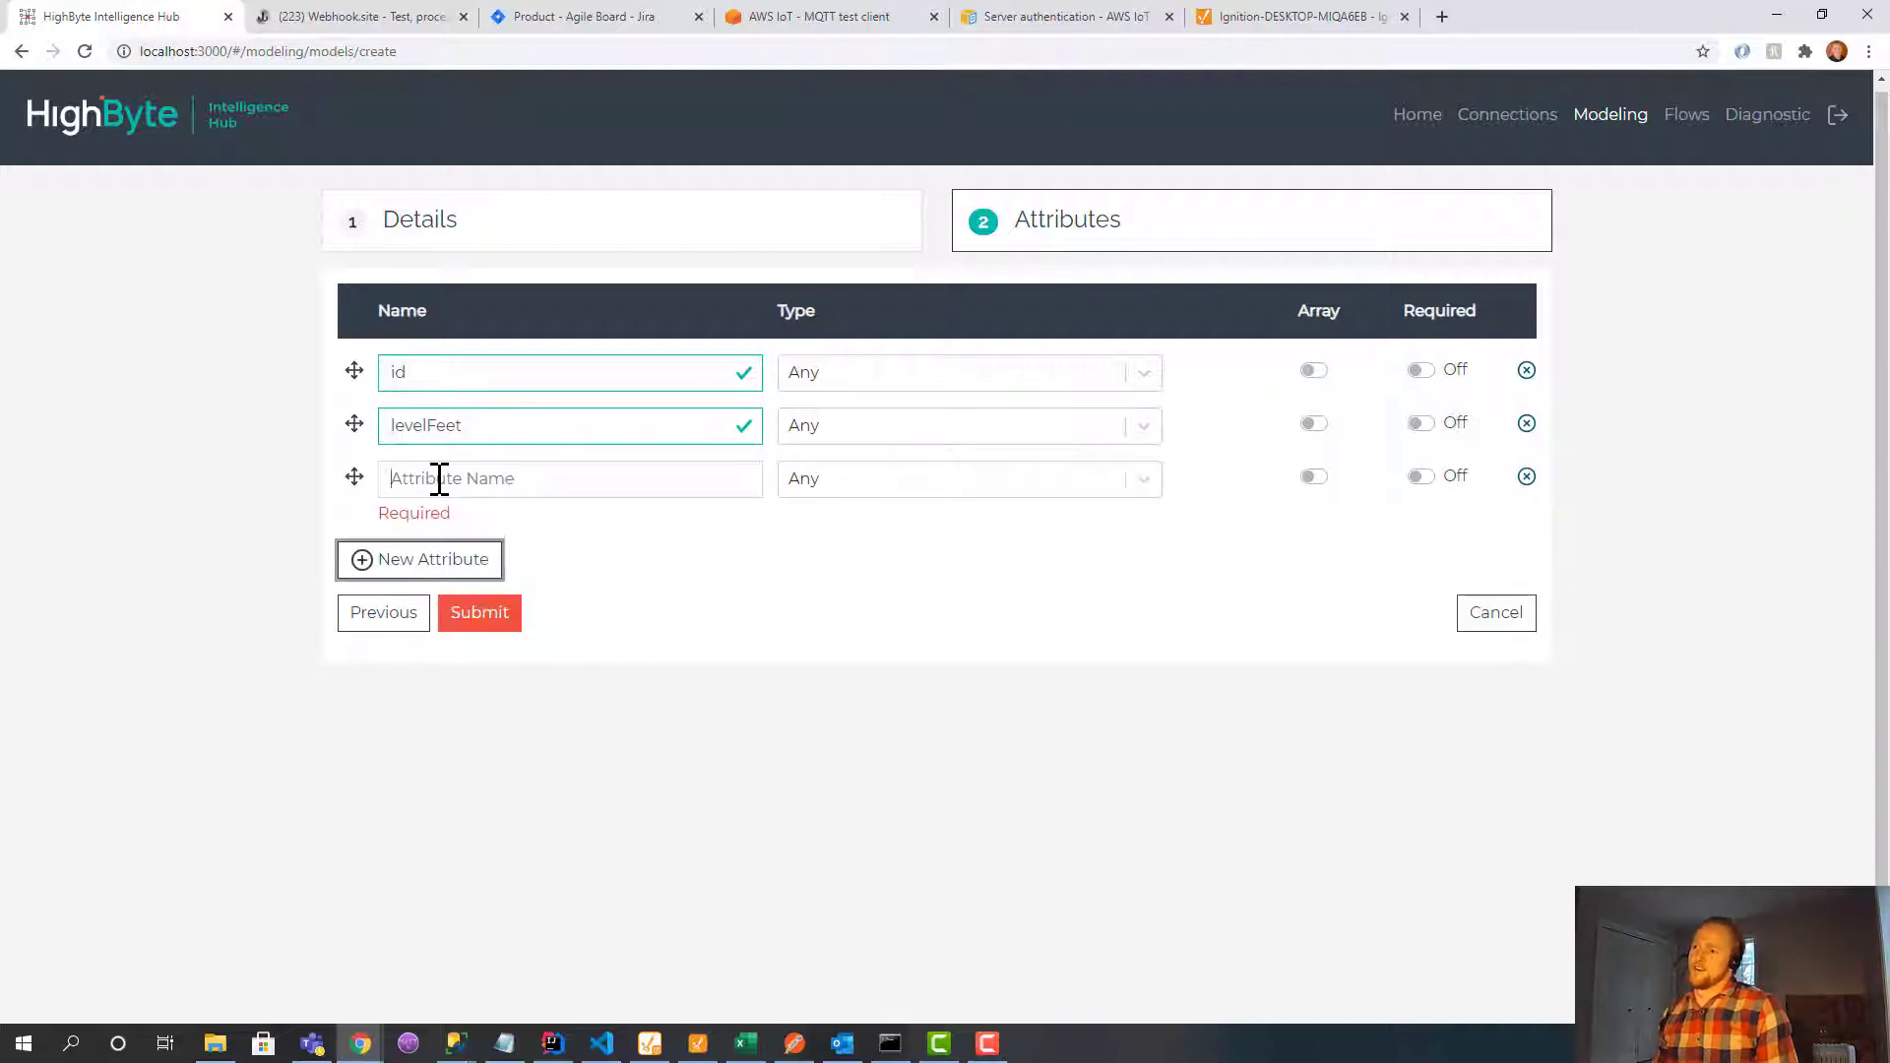
left_click(439, 479)
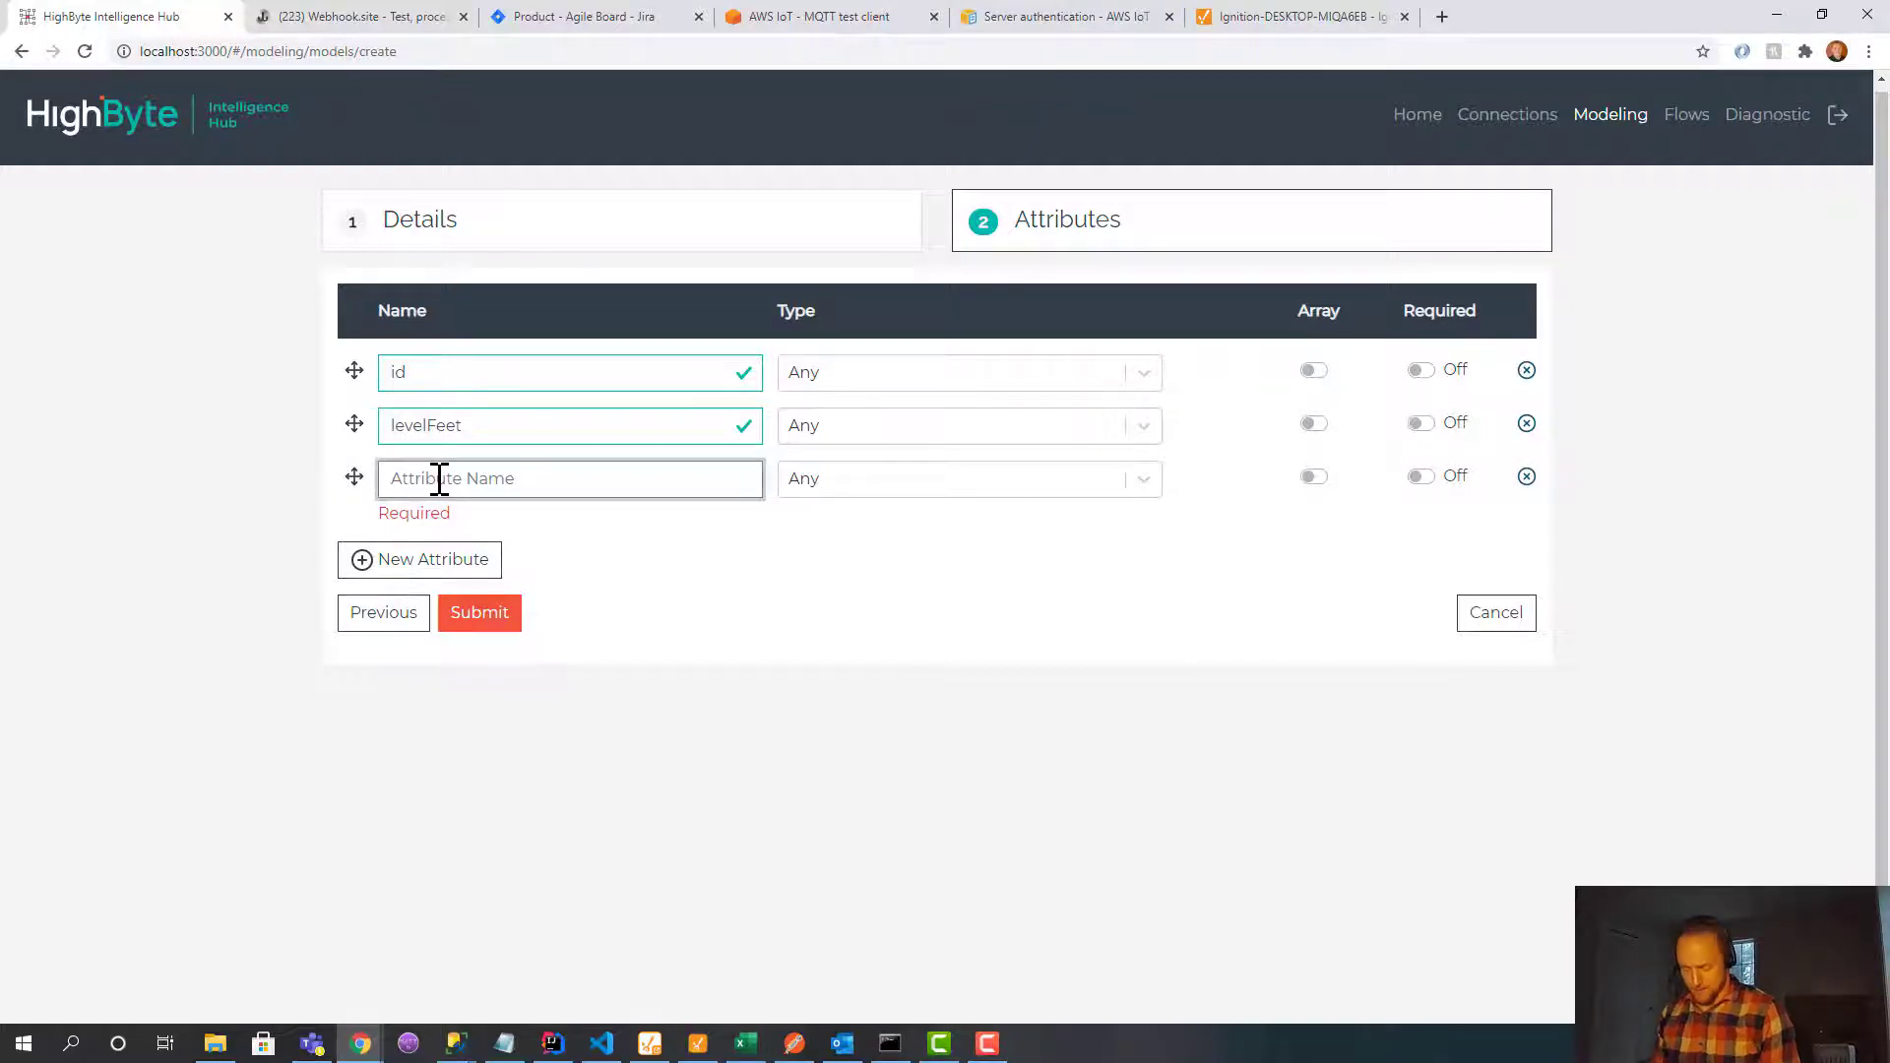
type("batteryPercentage")
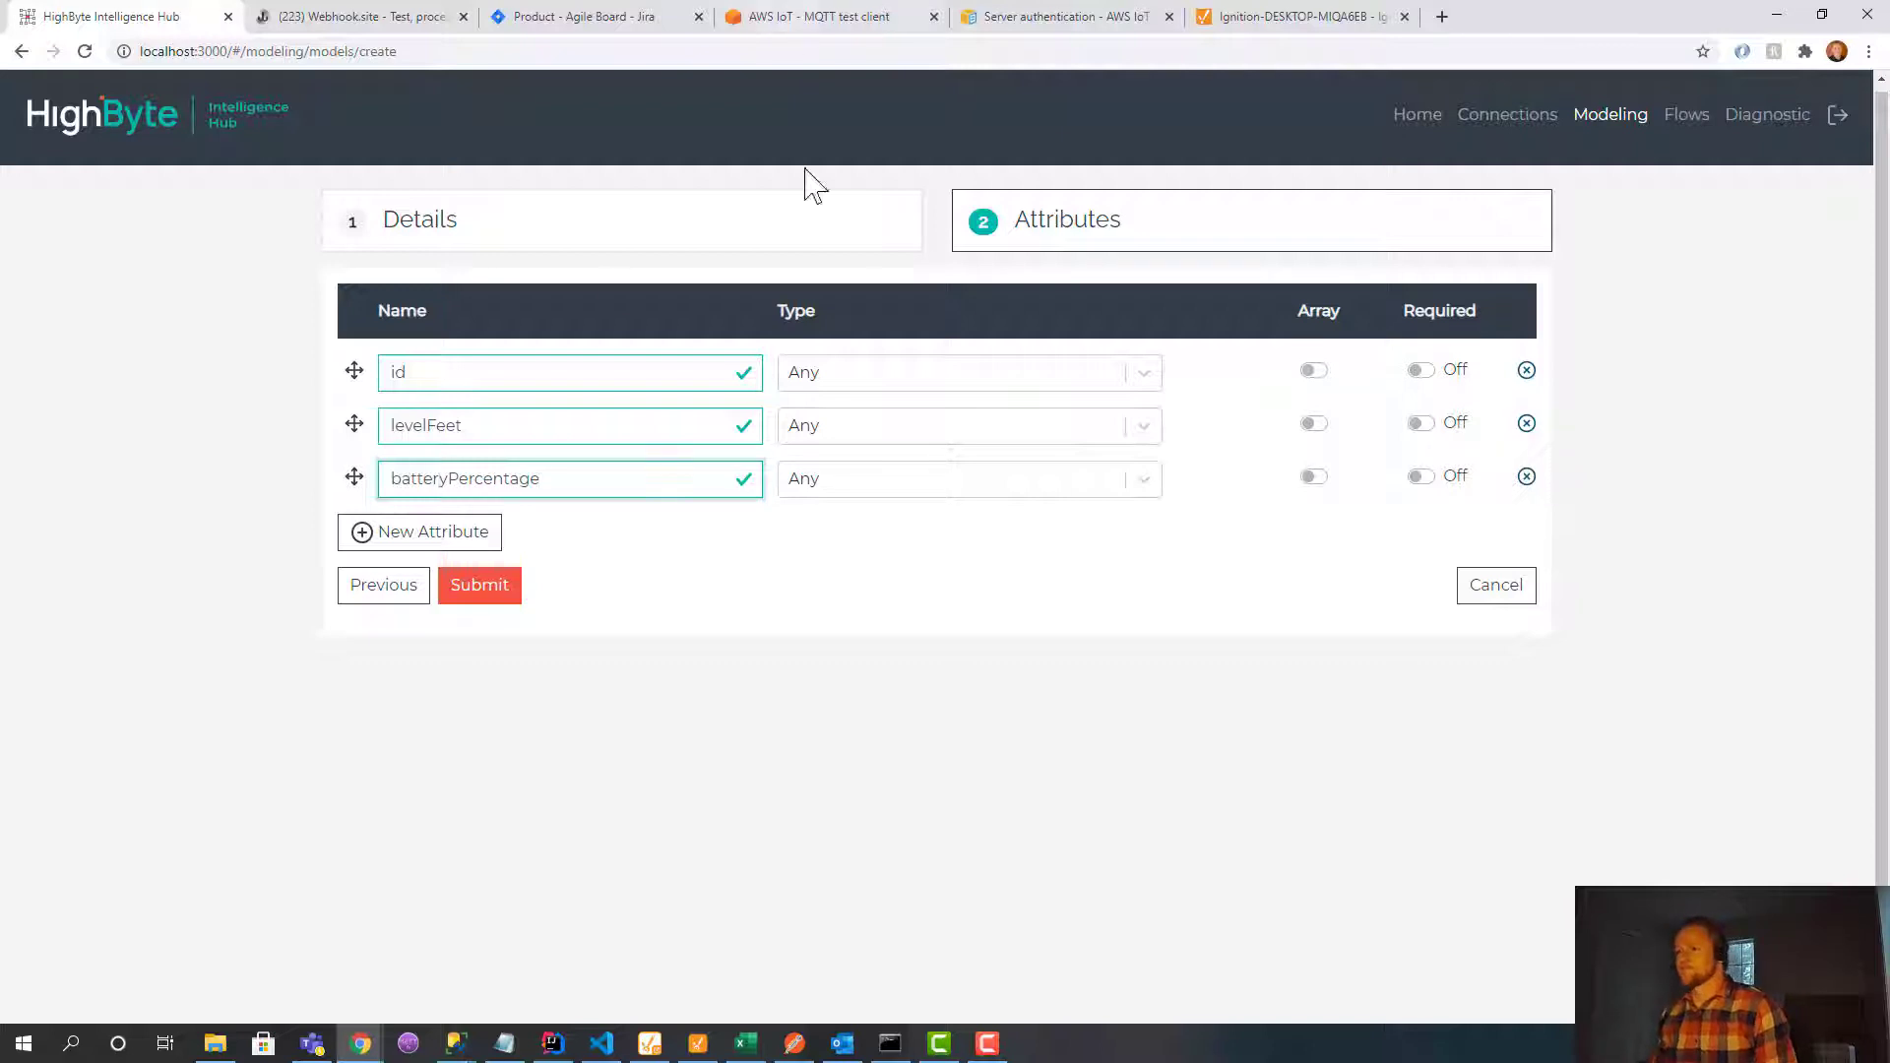
Submit the sensor model and check its Usage before returning to Details.
left_click(479, 591)
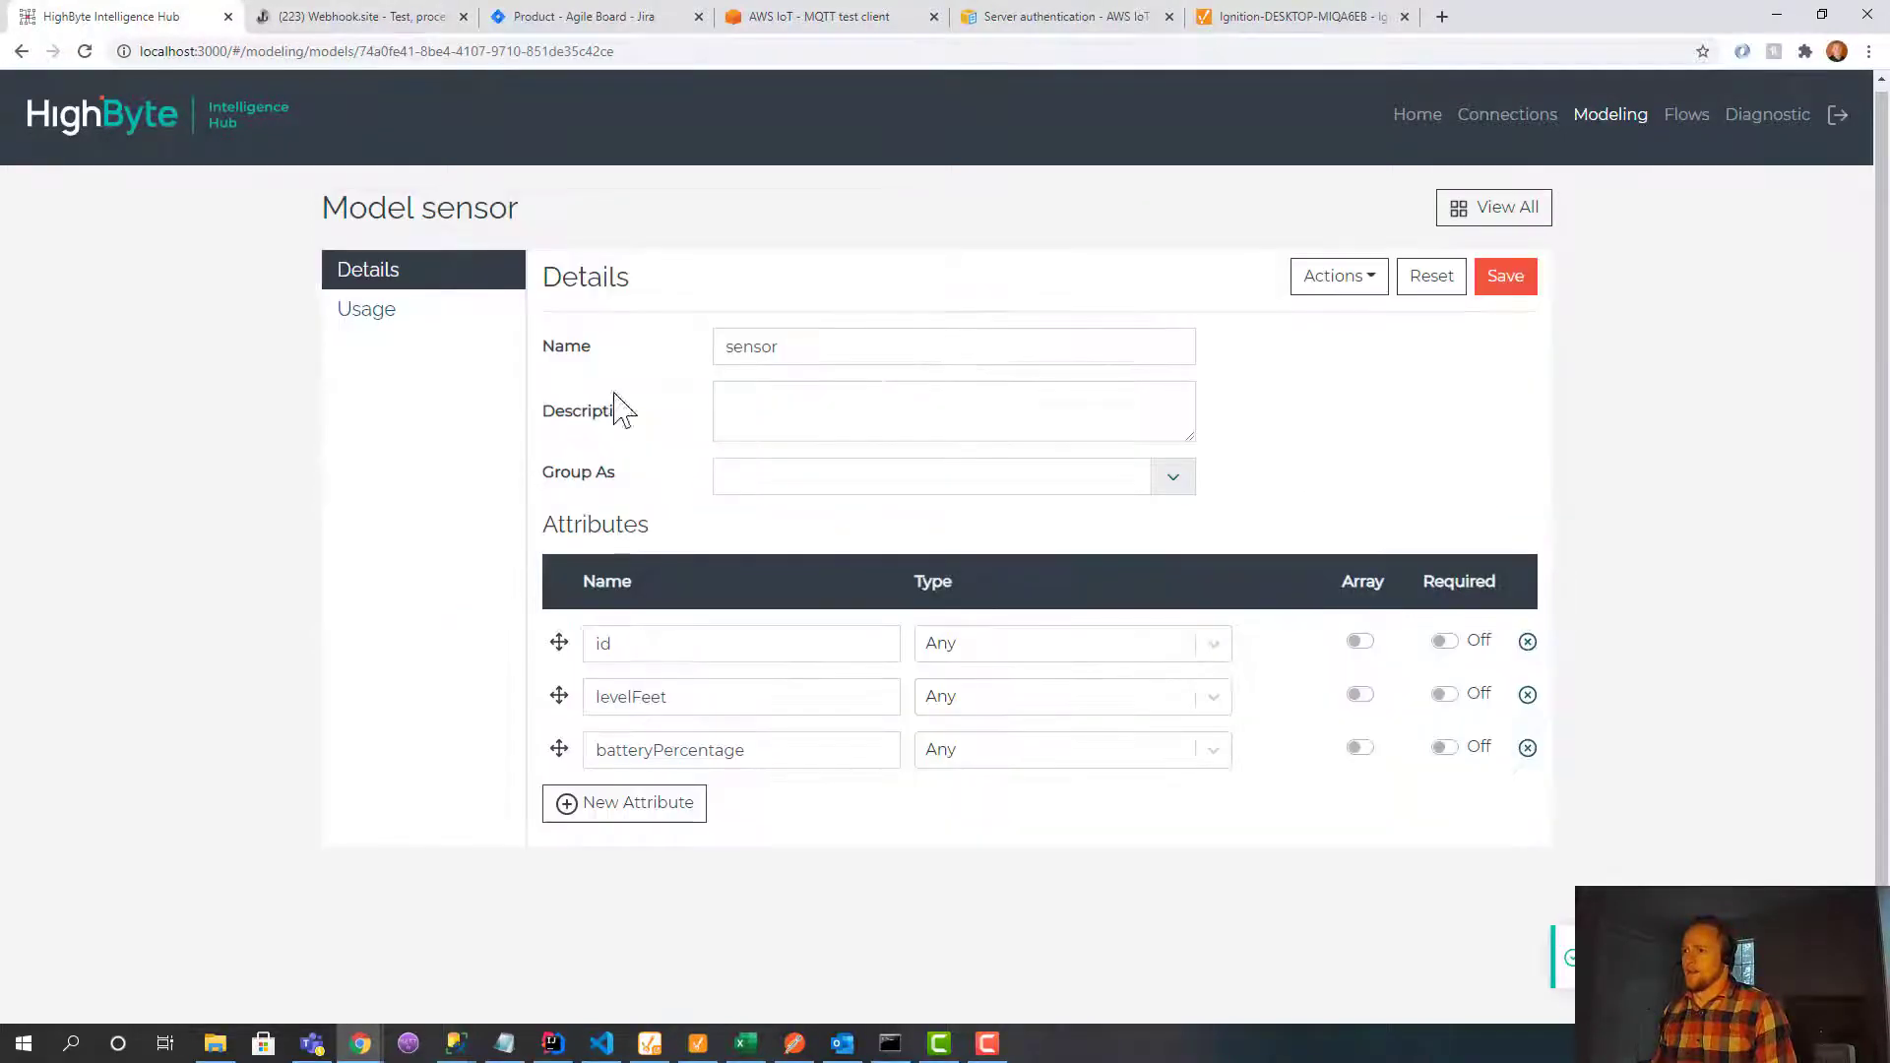
left_click(386, 318)
left_click(404, 281)
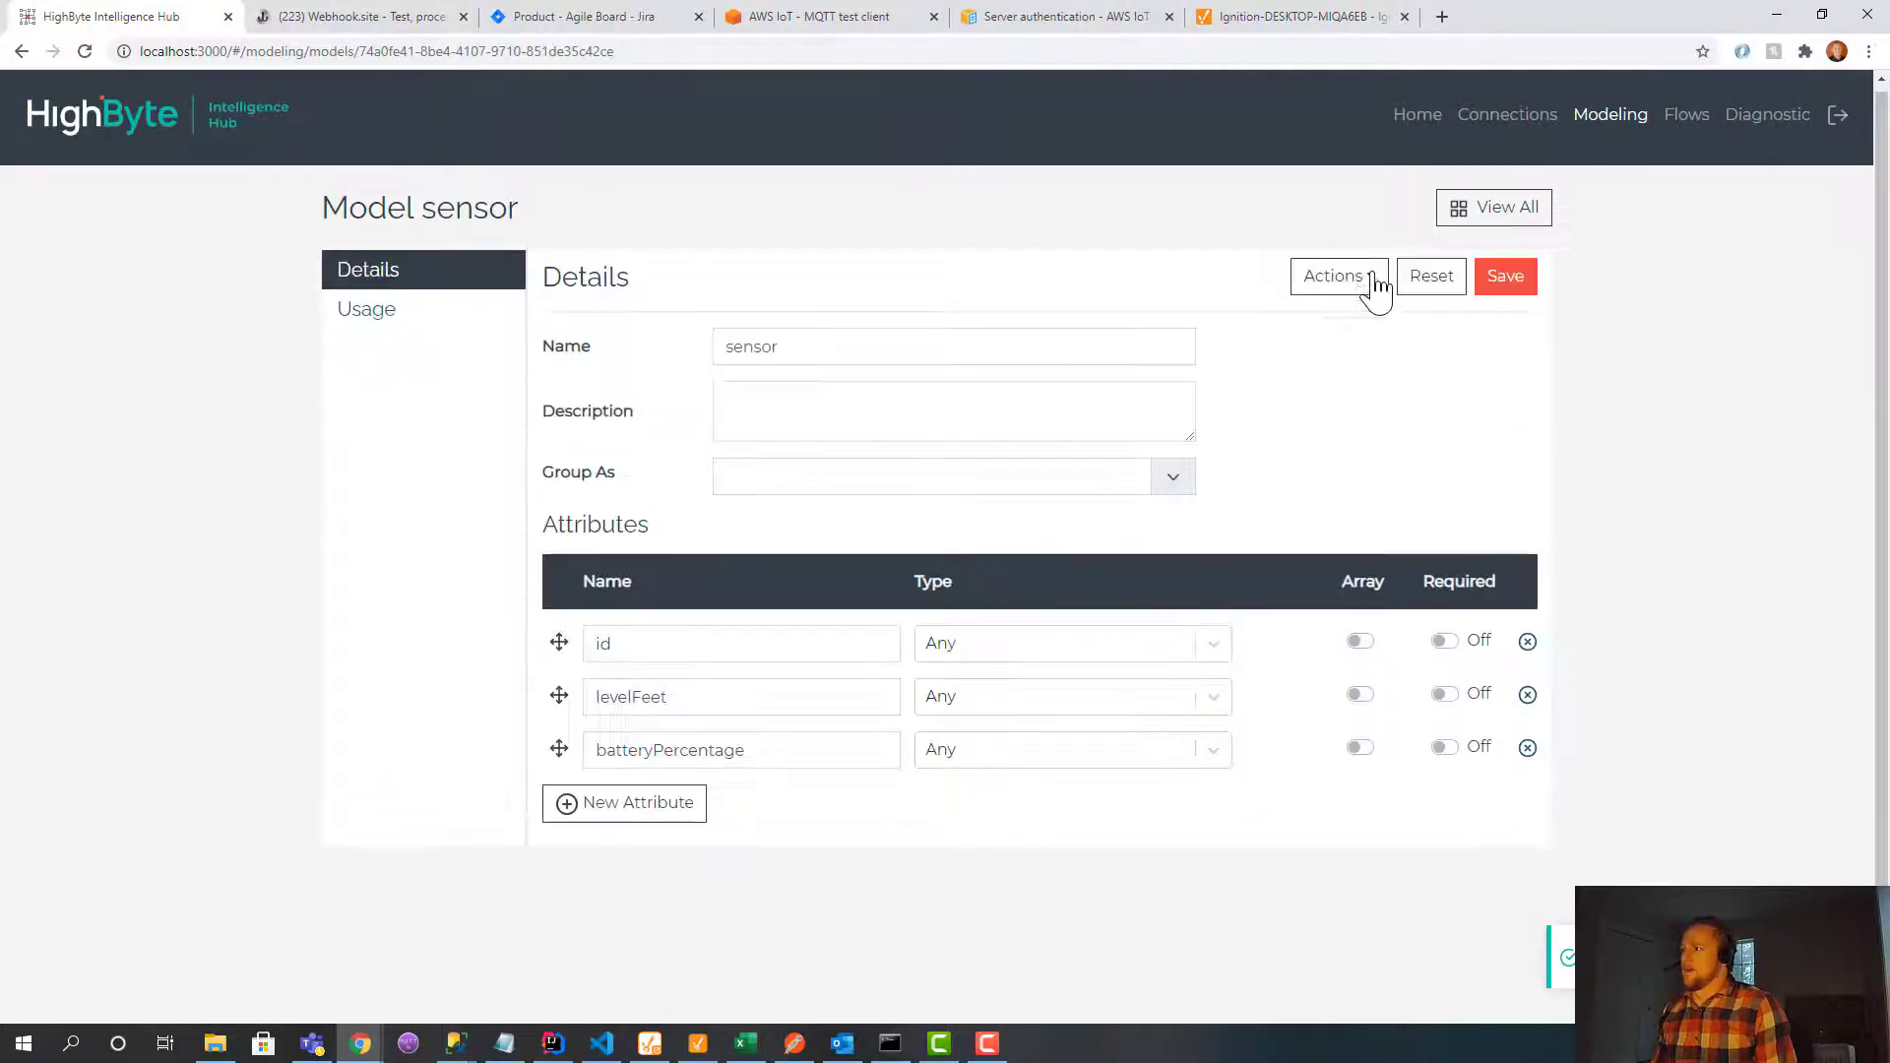
left_click(1364, 280)
Create an instance of the sensor model named tank1.
left_click(1302, 385)
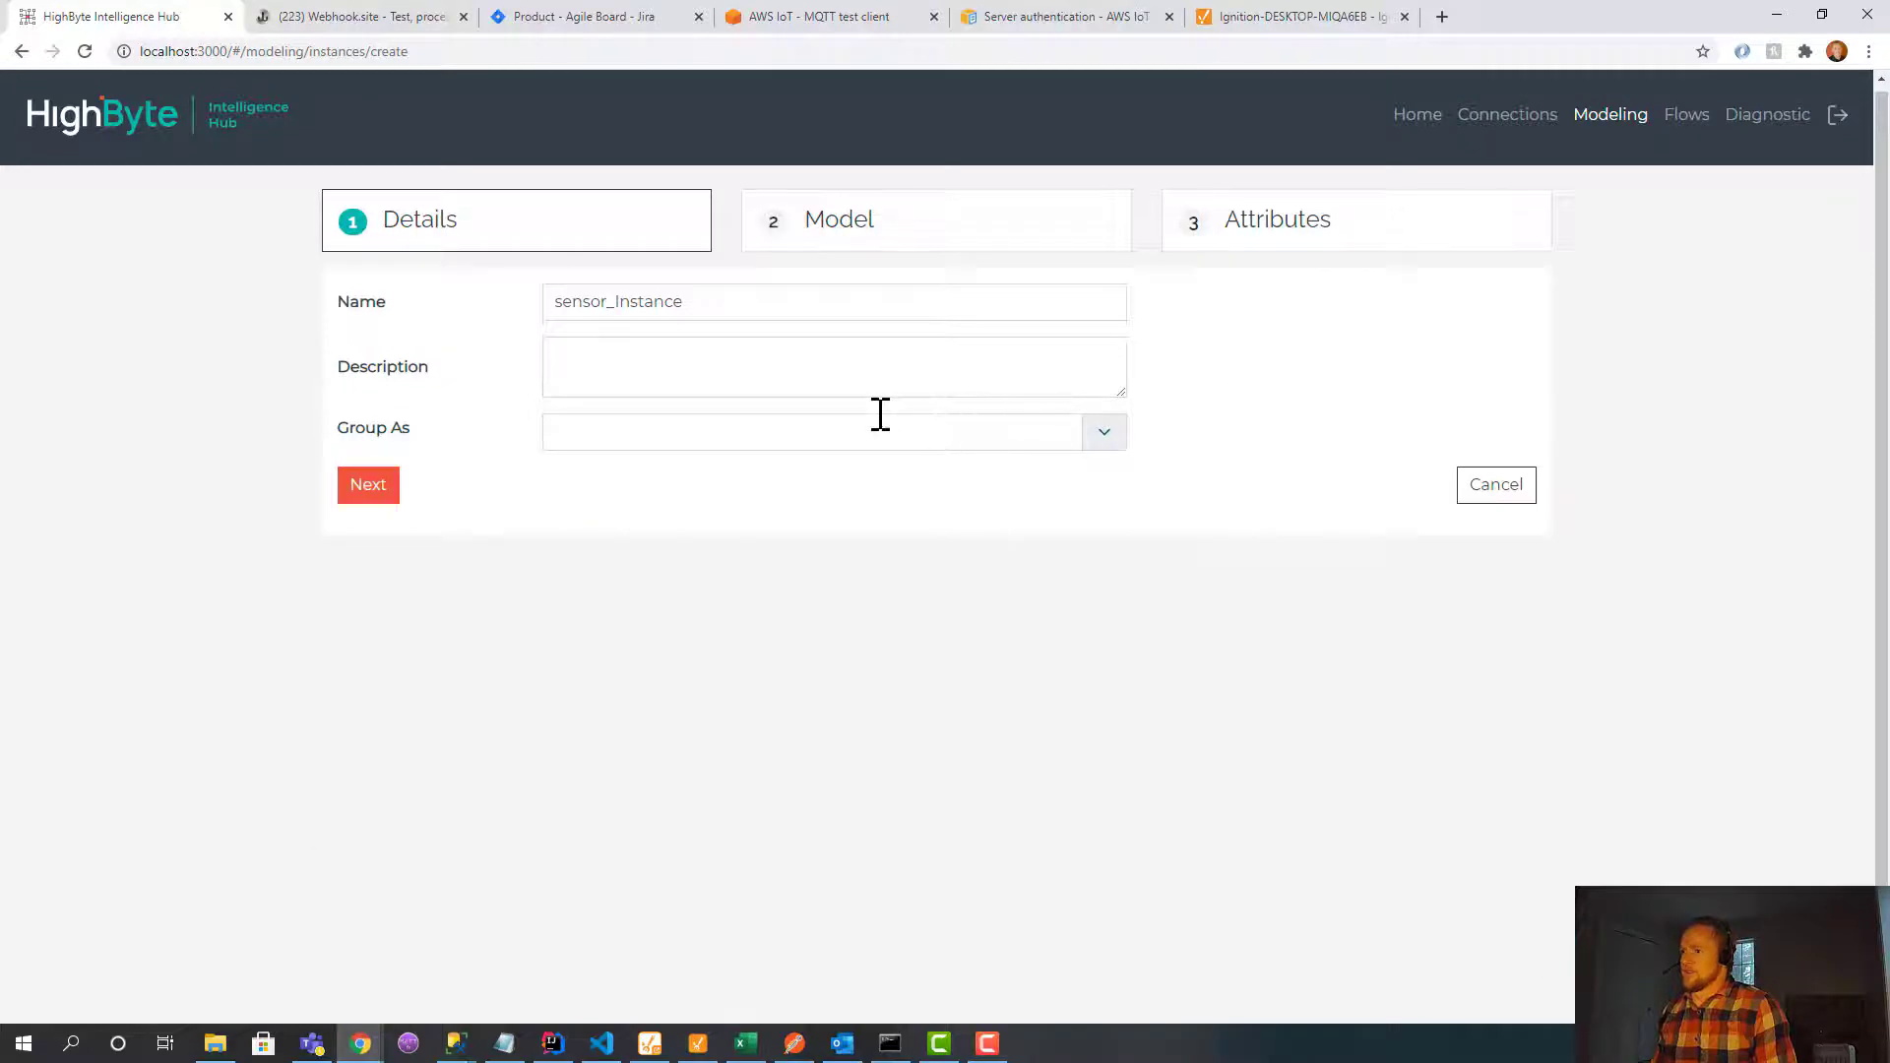
left_click_drag(726, 299, 495, 343)
type("tank1")
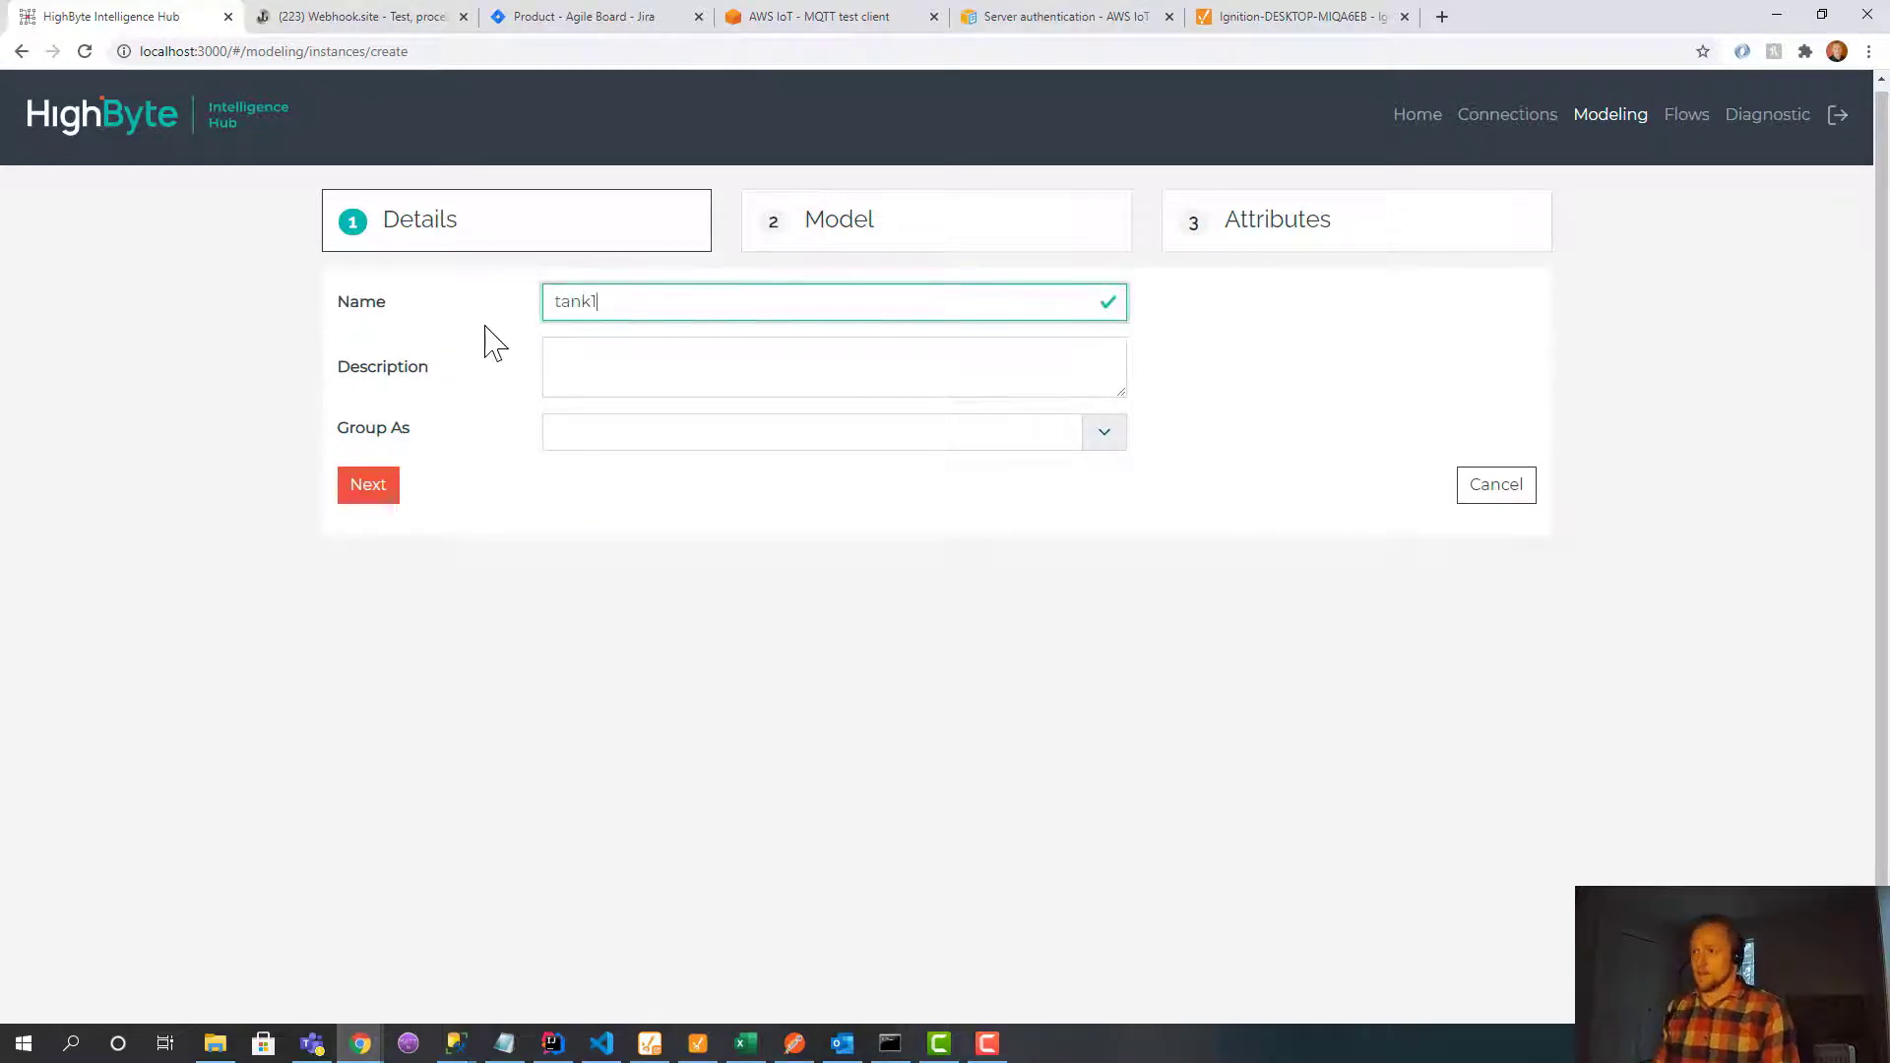
left_click(383, 487)
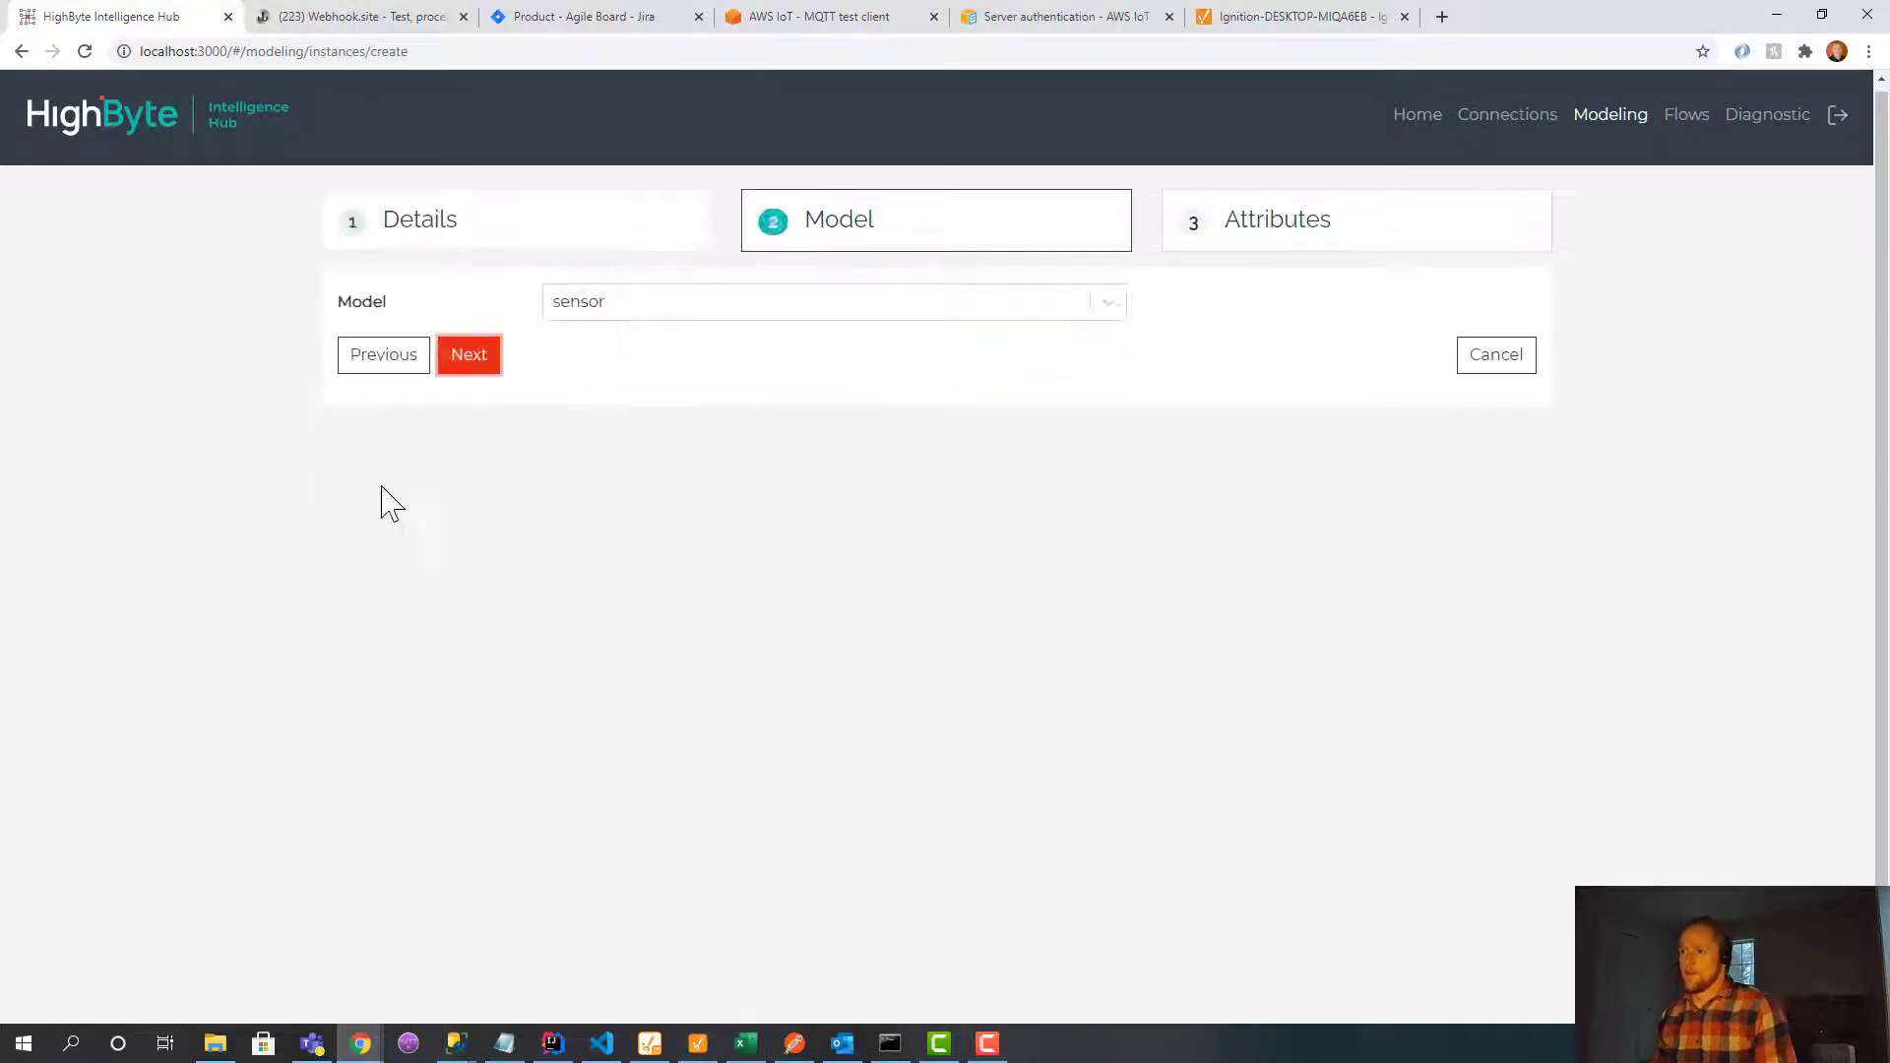
left_click(492, 362)
Map id, levelFeet and batteryPercentage to the mqtt input's sensor, level and battery fields, and submit.
left_click(1494, 335)
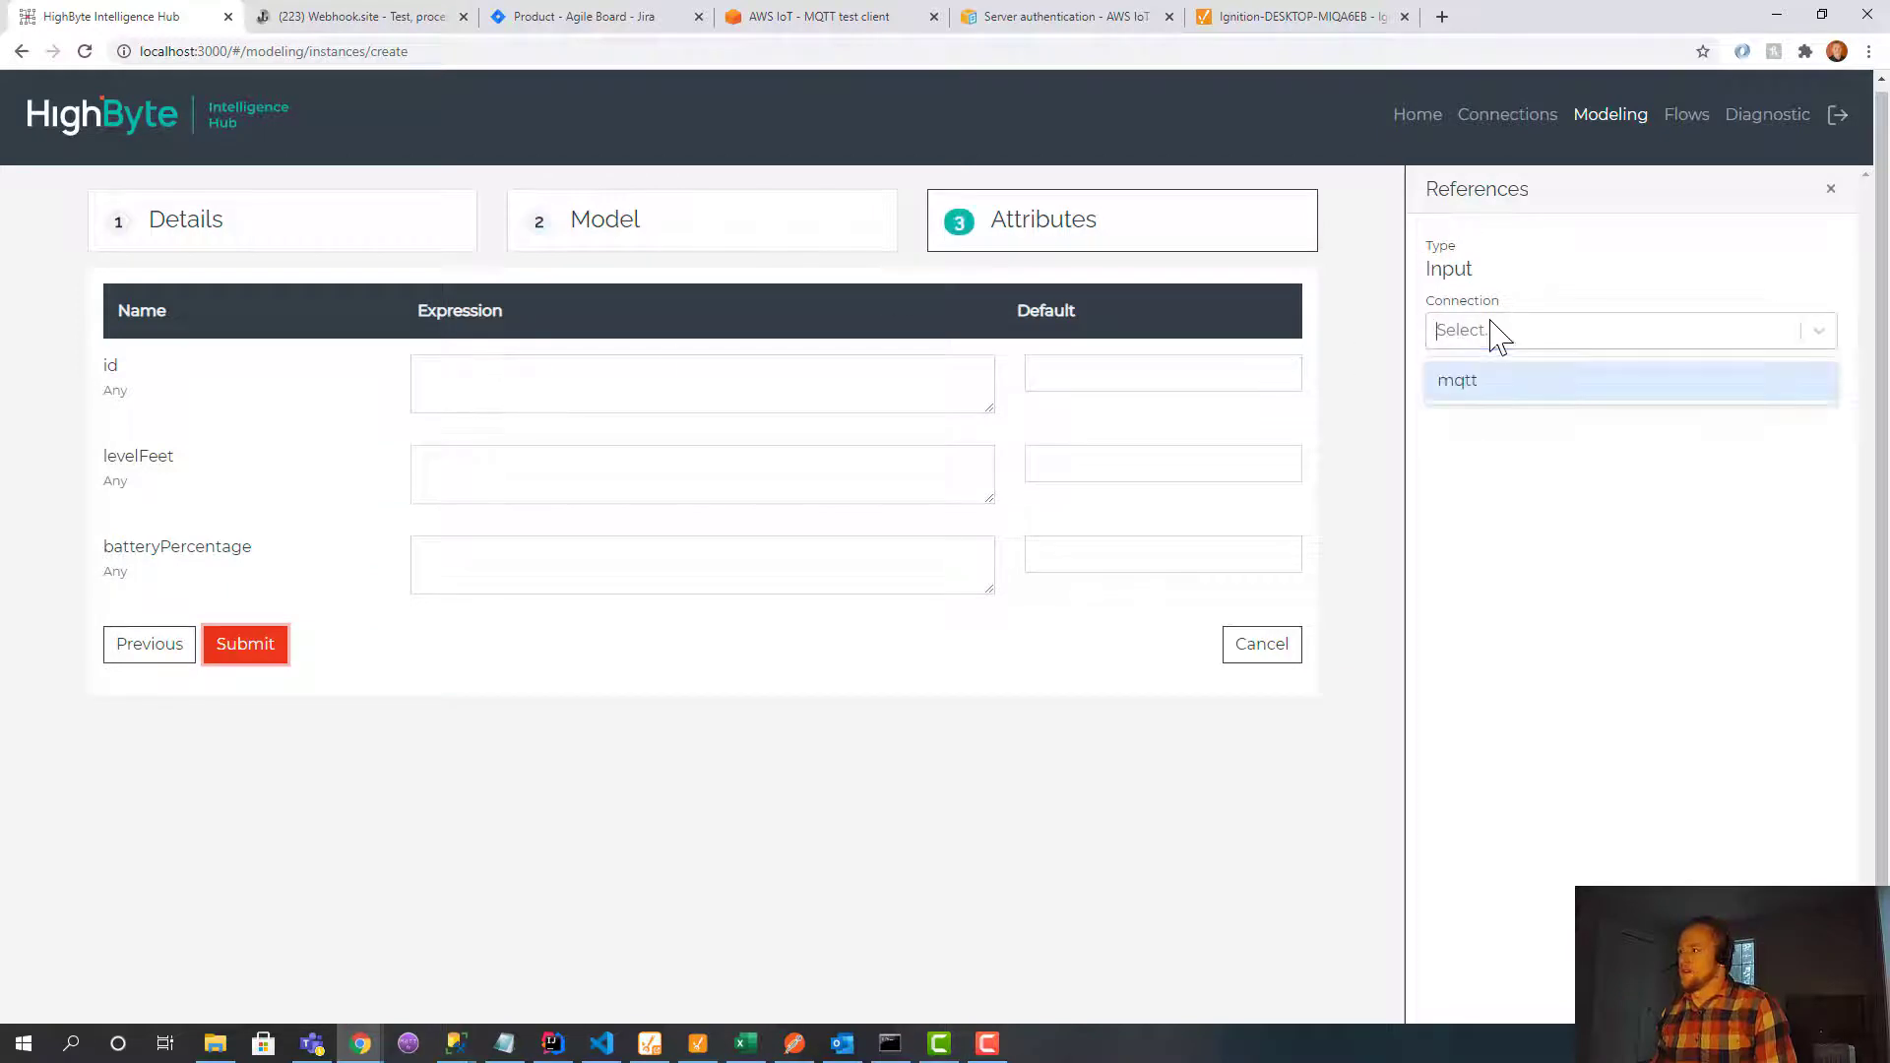
left_click(1491, 387)
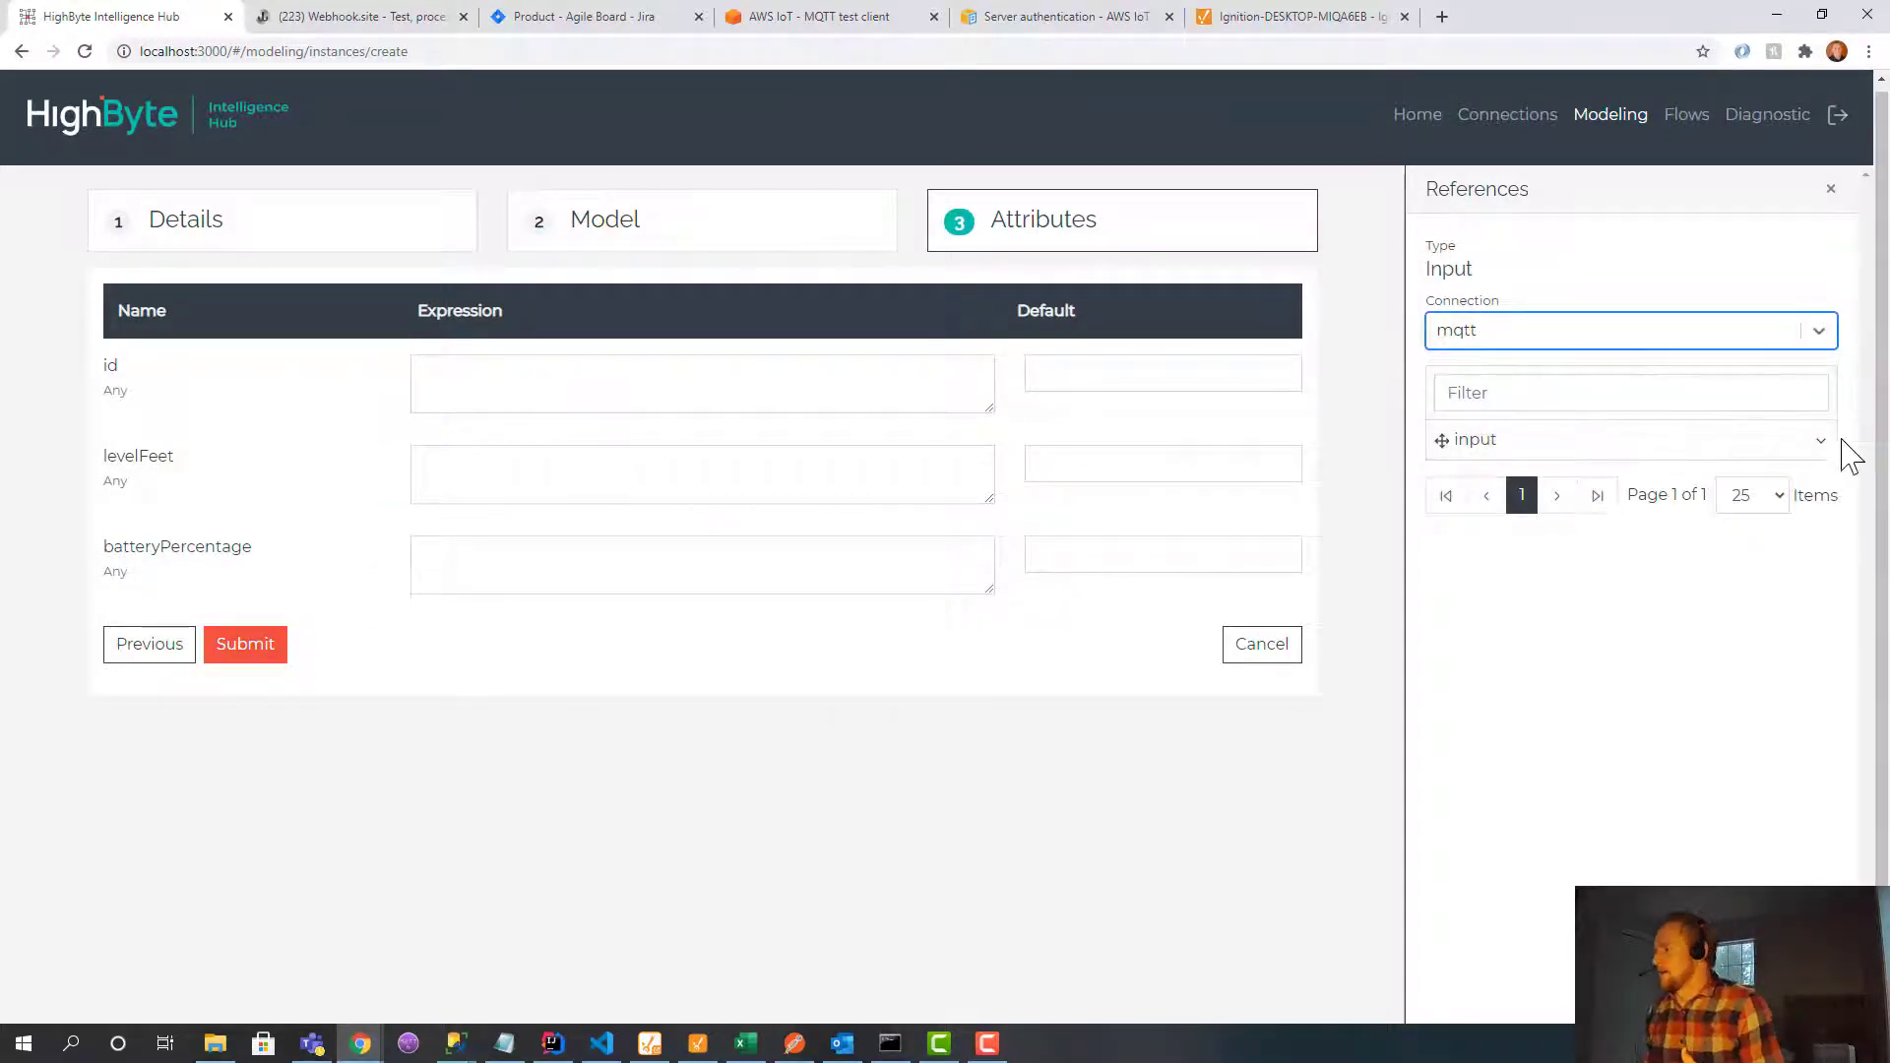
left_click(1821, 445)
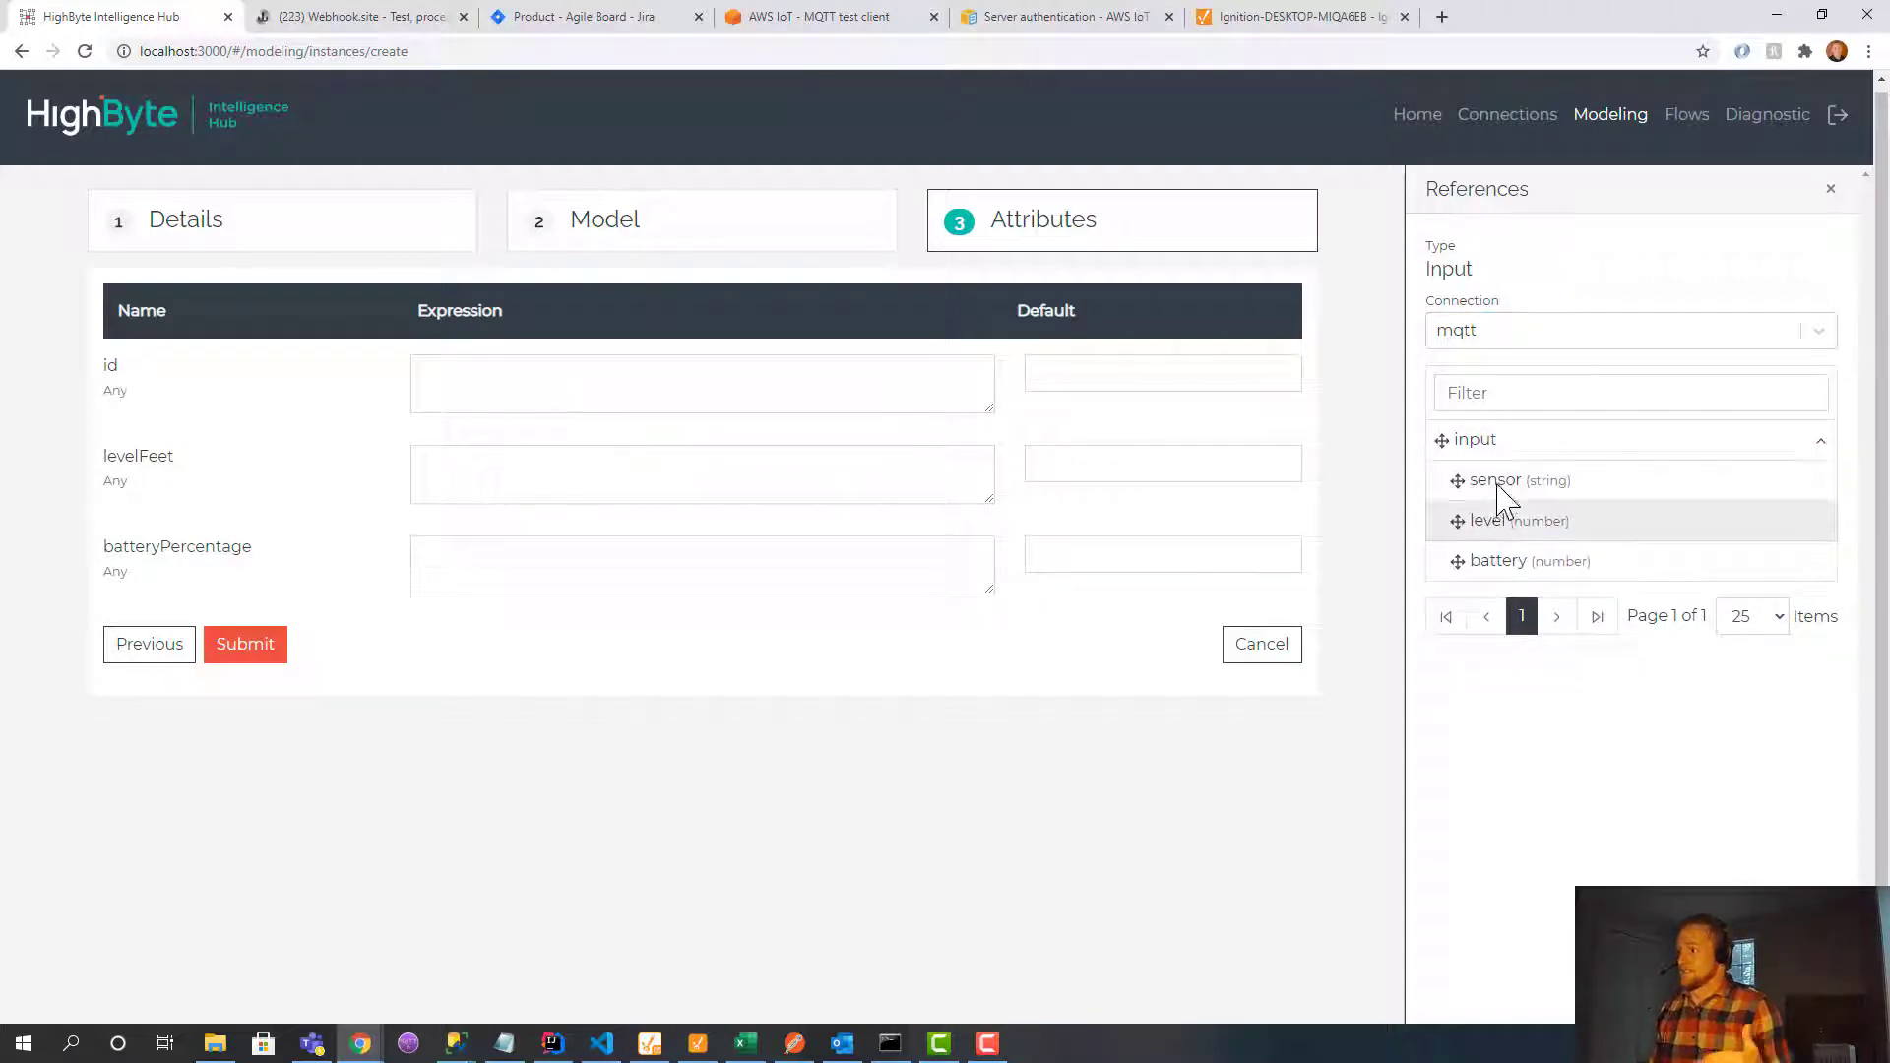
left_click_drag(1488, 493, 591, 386)
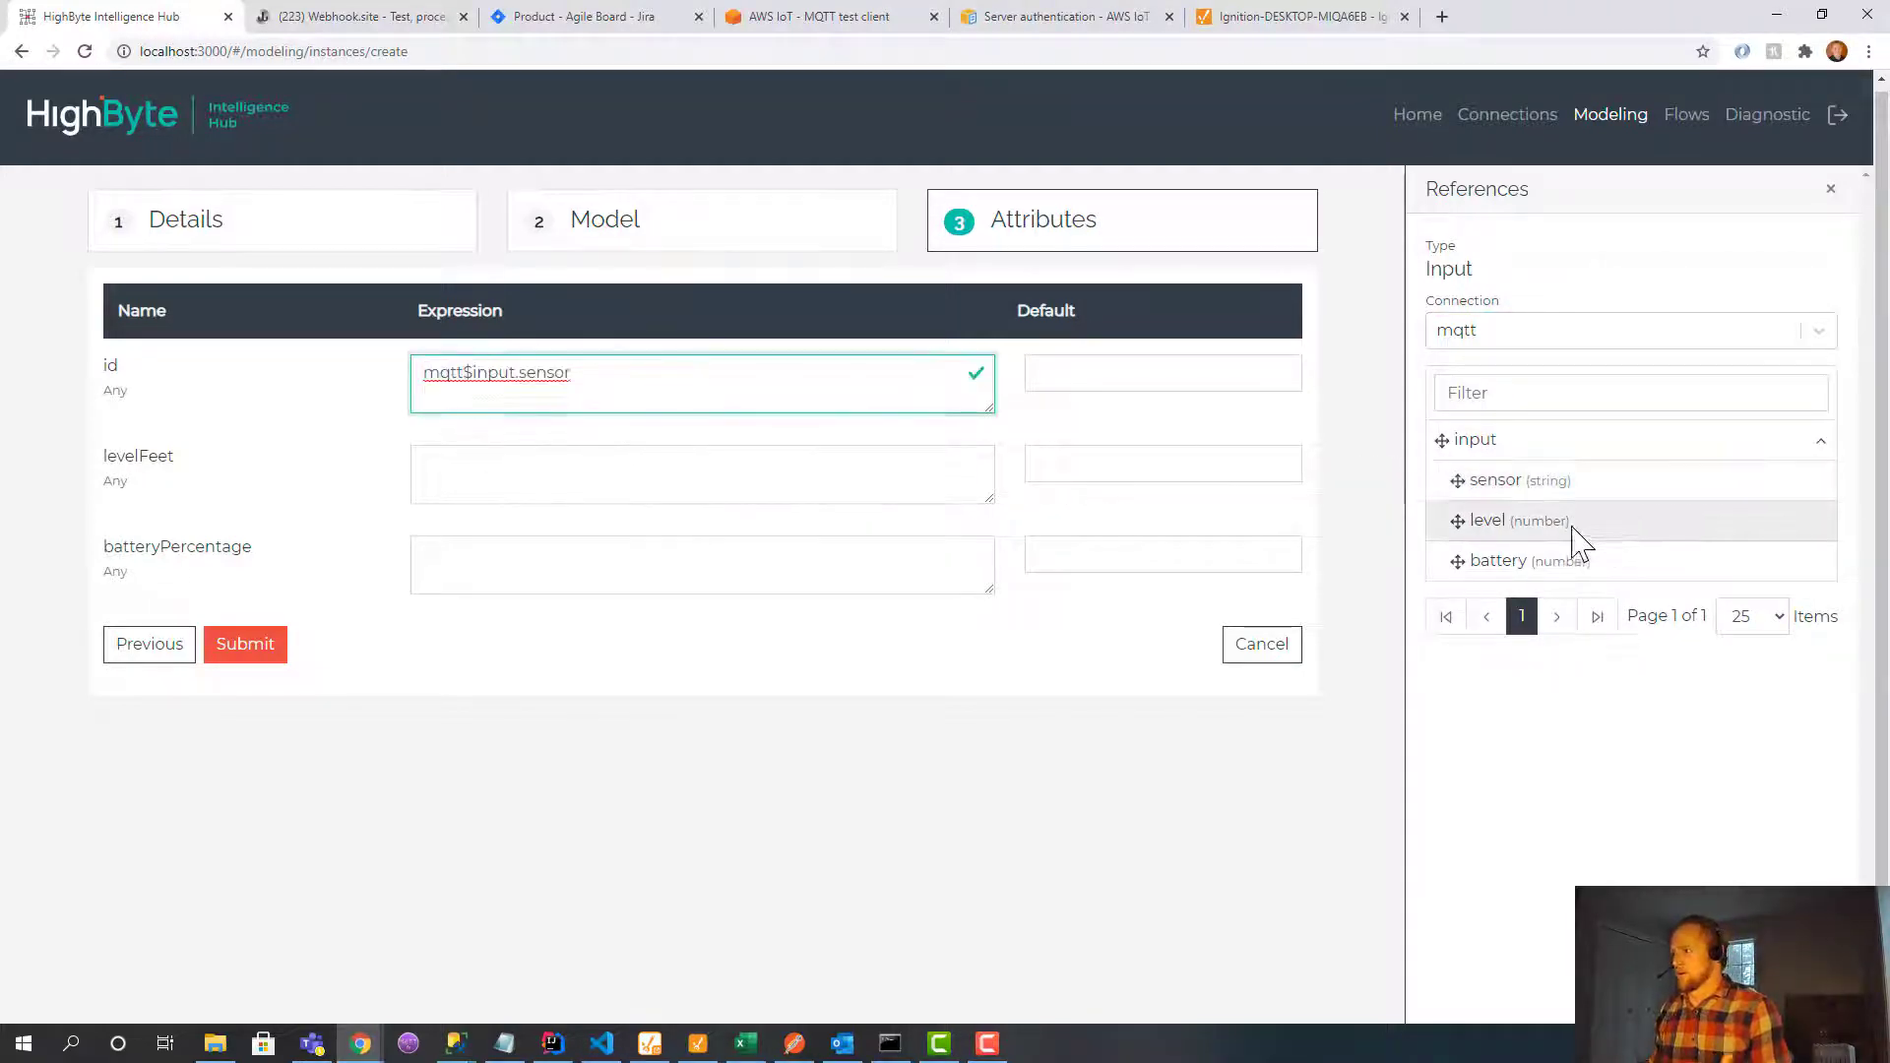
left_click_drag(1569, 540, 689, 487)
left_click_drag(1506, 574, 689, 586)
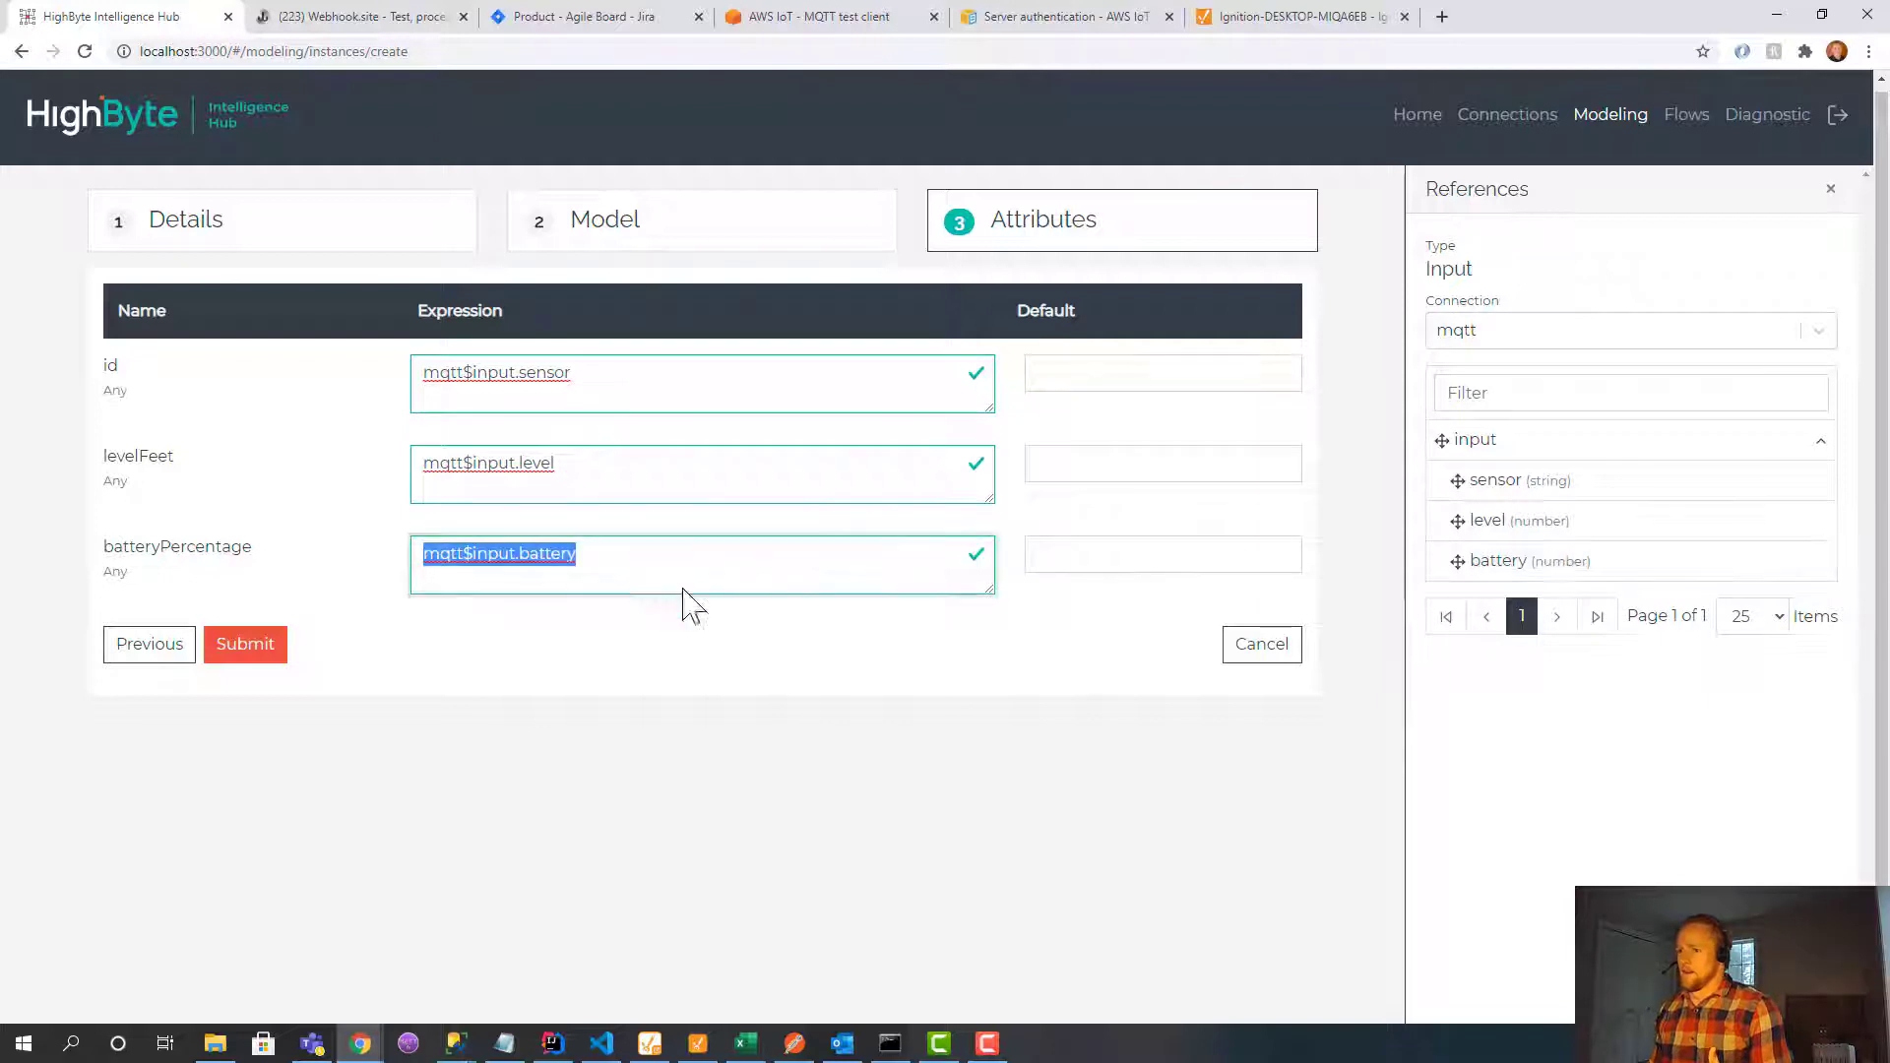
left_click(236, 652)
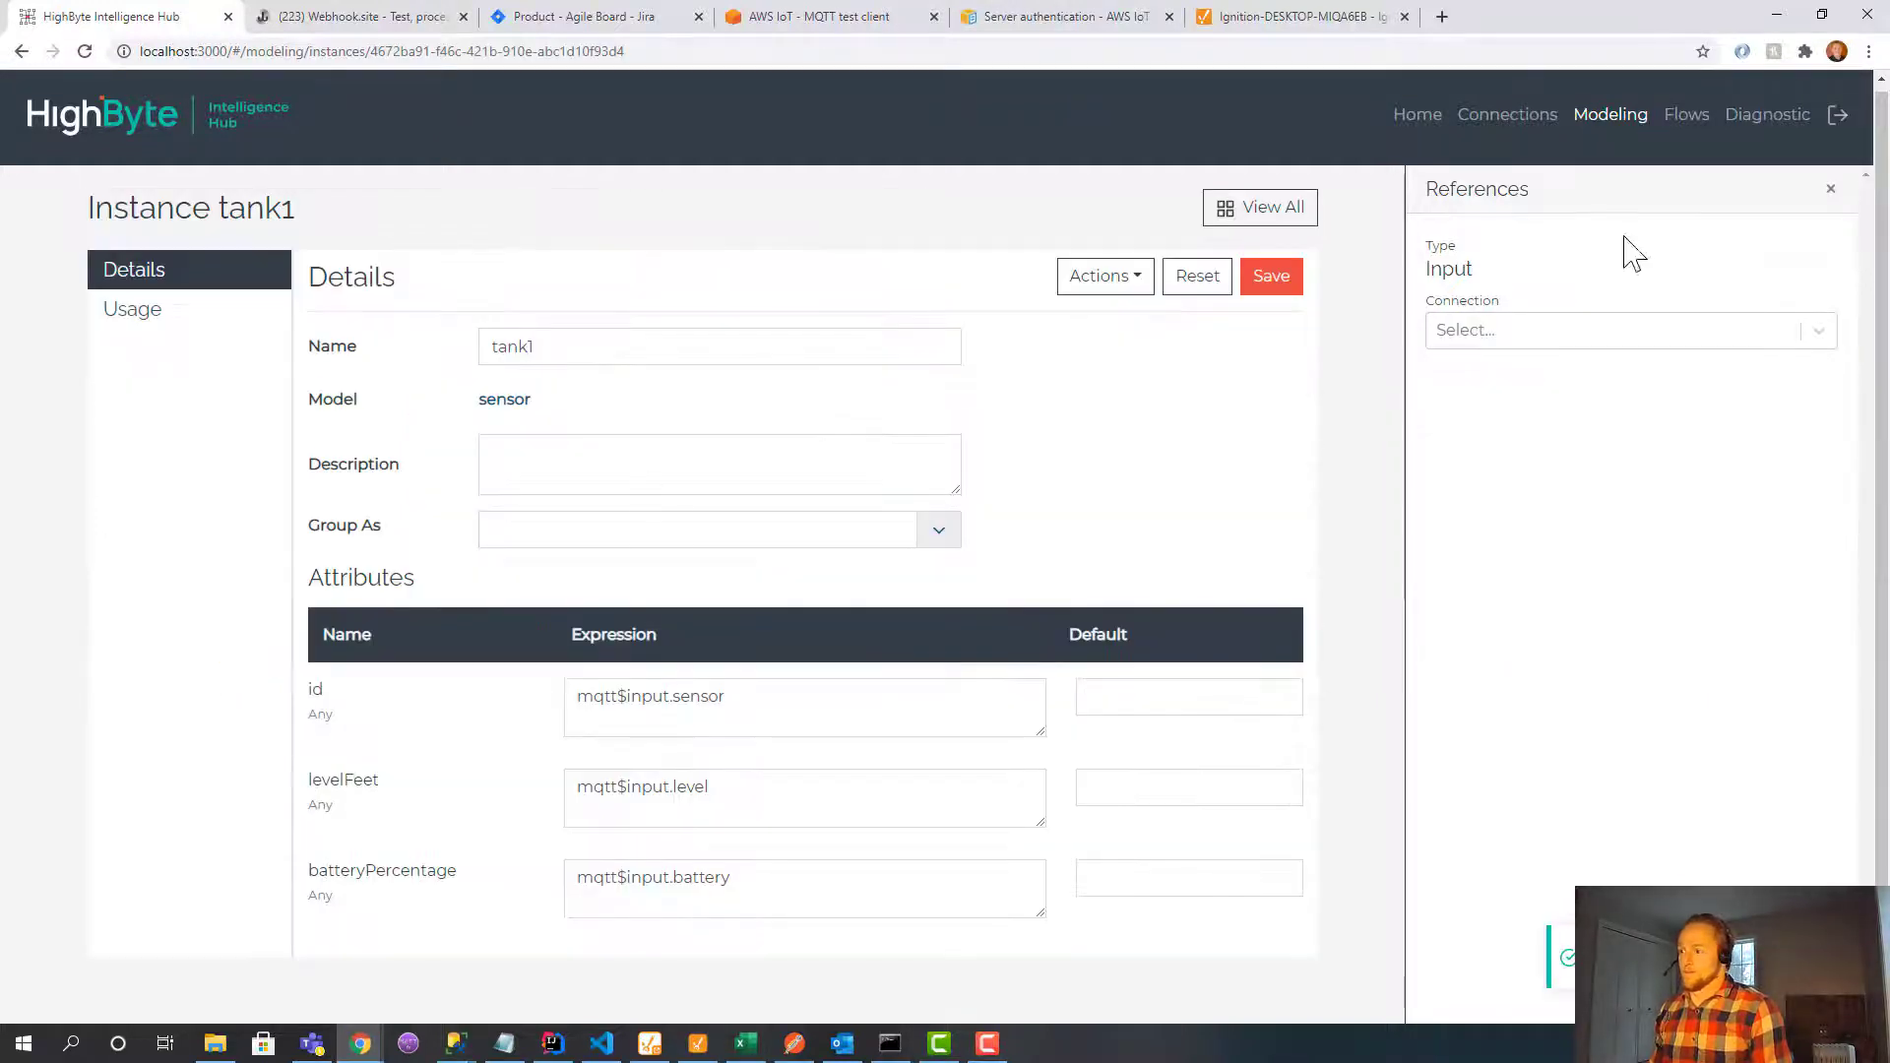
left_click(1529, 126)
Name the new connection sparkplug, using Sparkplug protocol with host 127.0.0.1 and port 1883.
left_click(1506, 213)
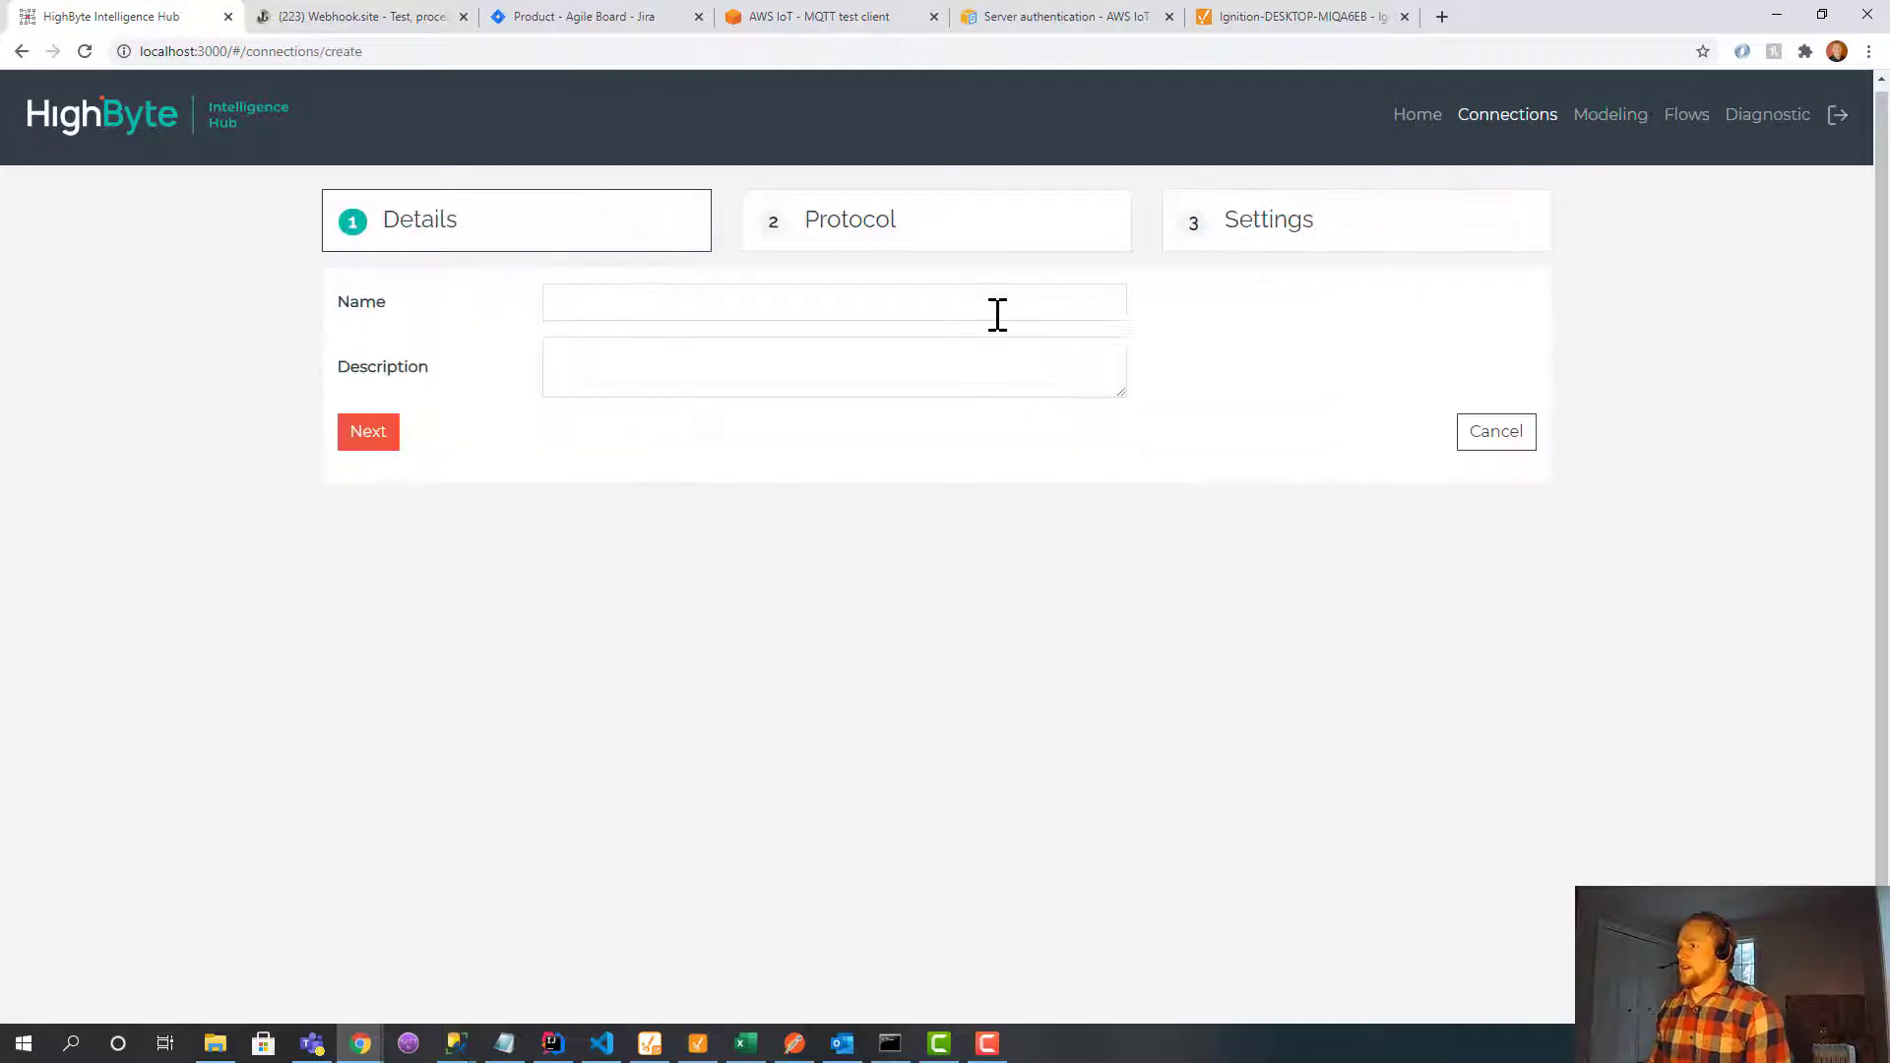
left_click(990, 306)
type("sparkplug")
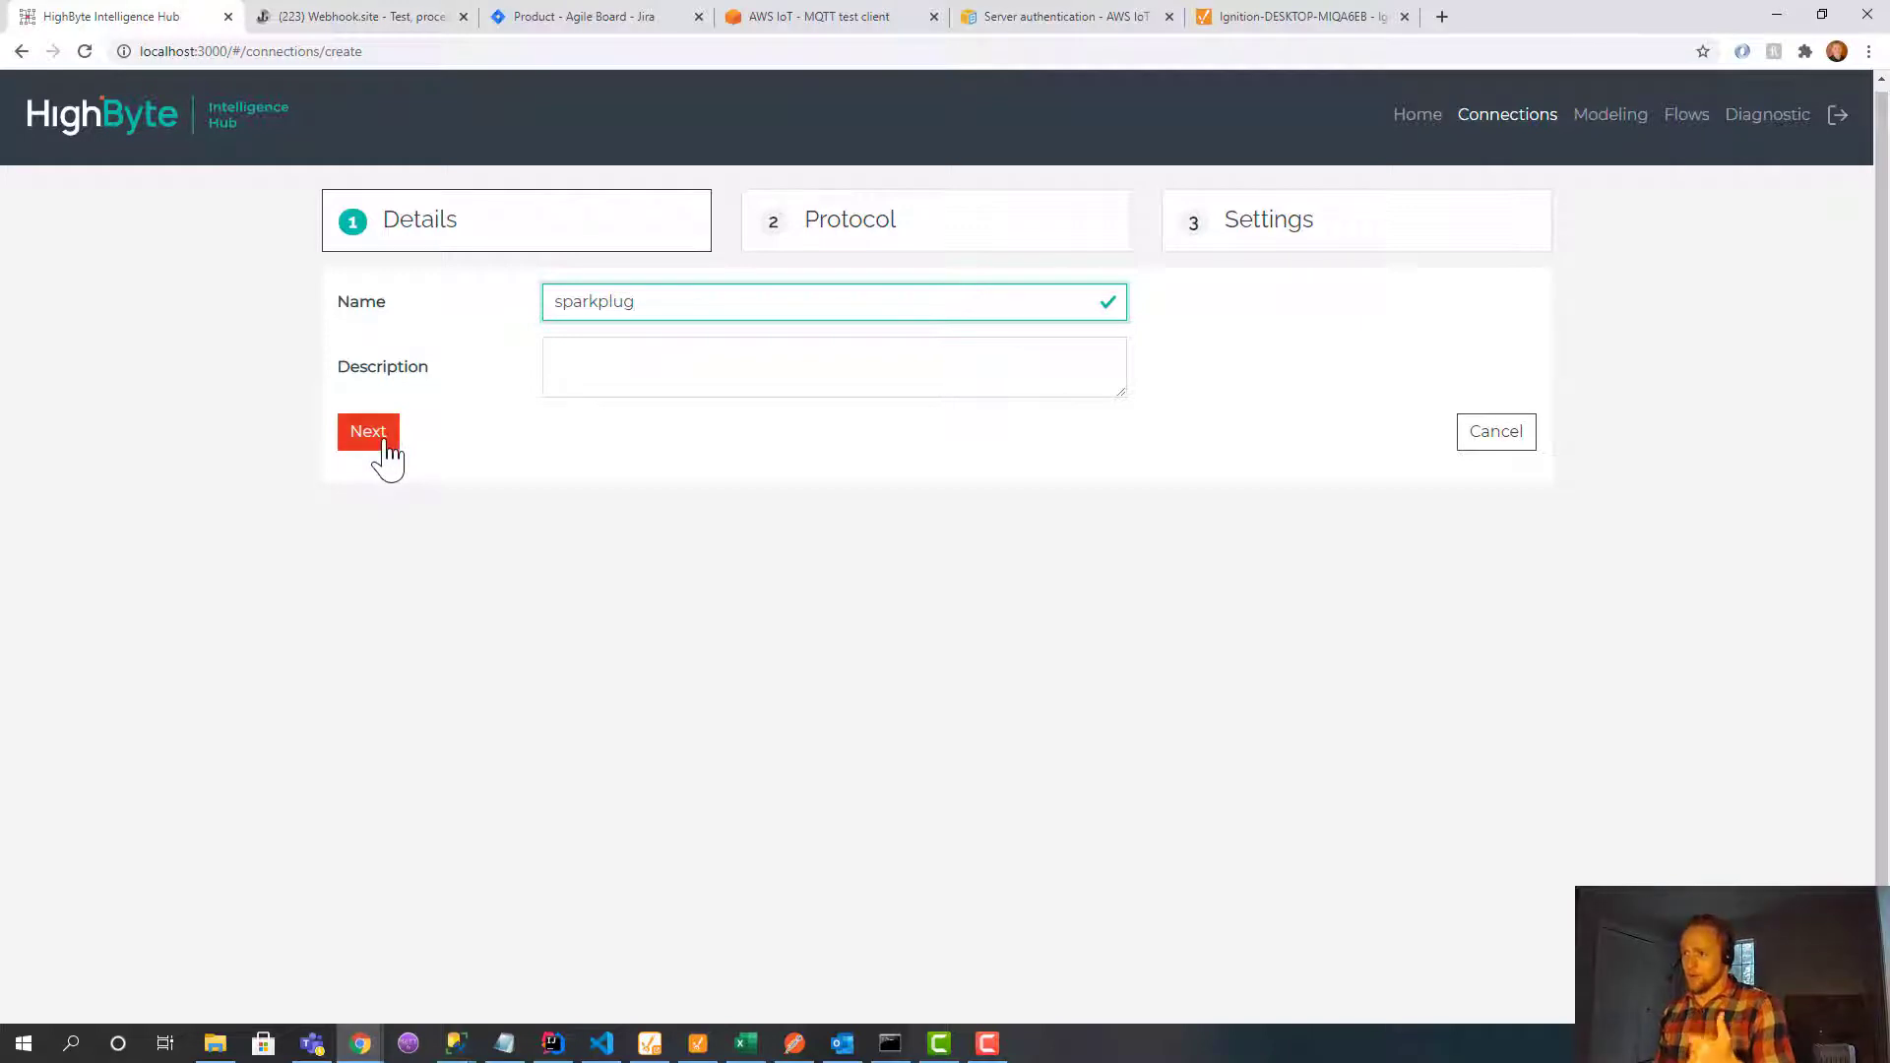
left_click(384, 440)
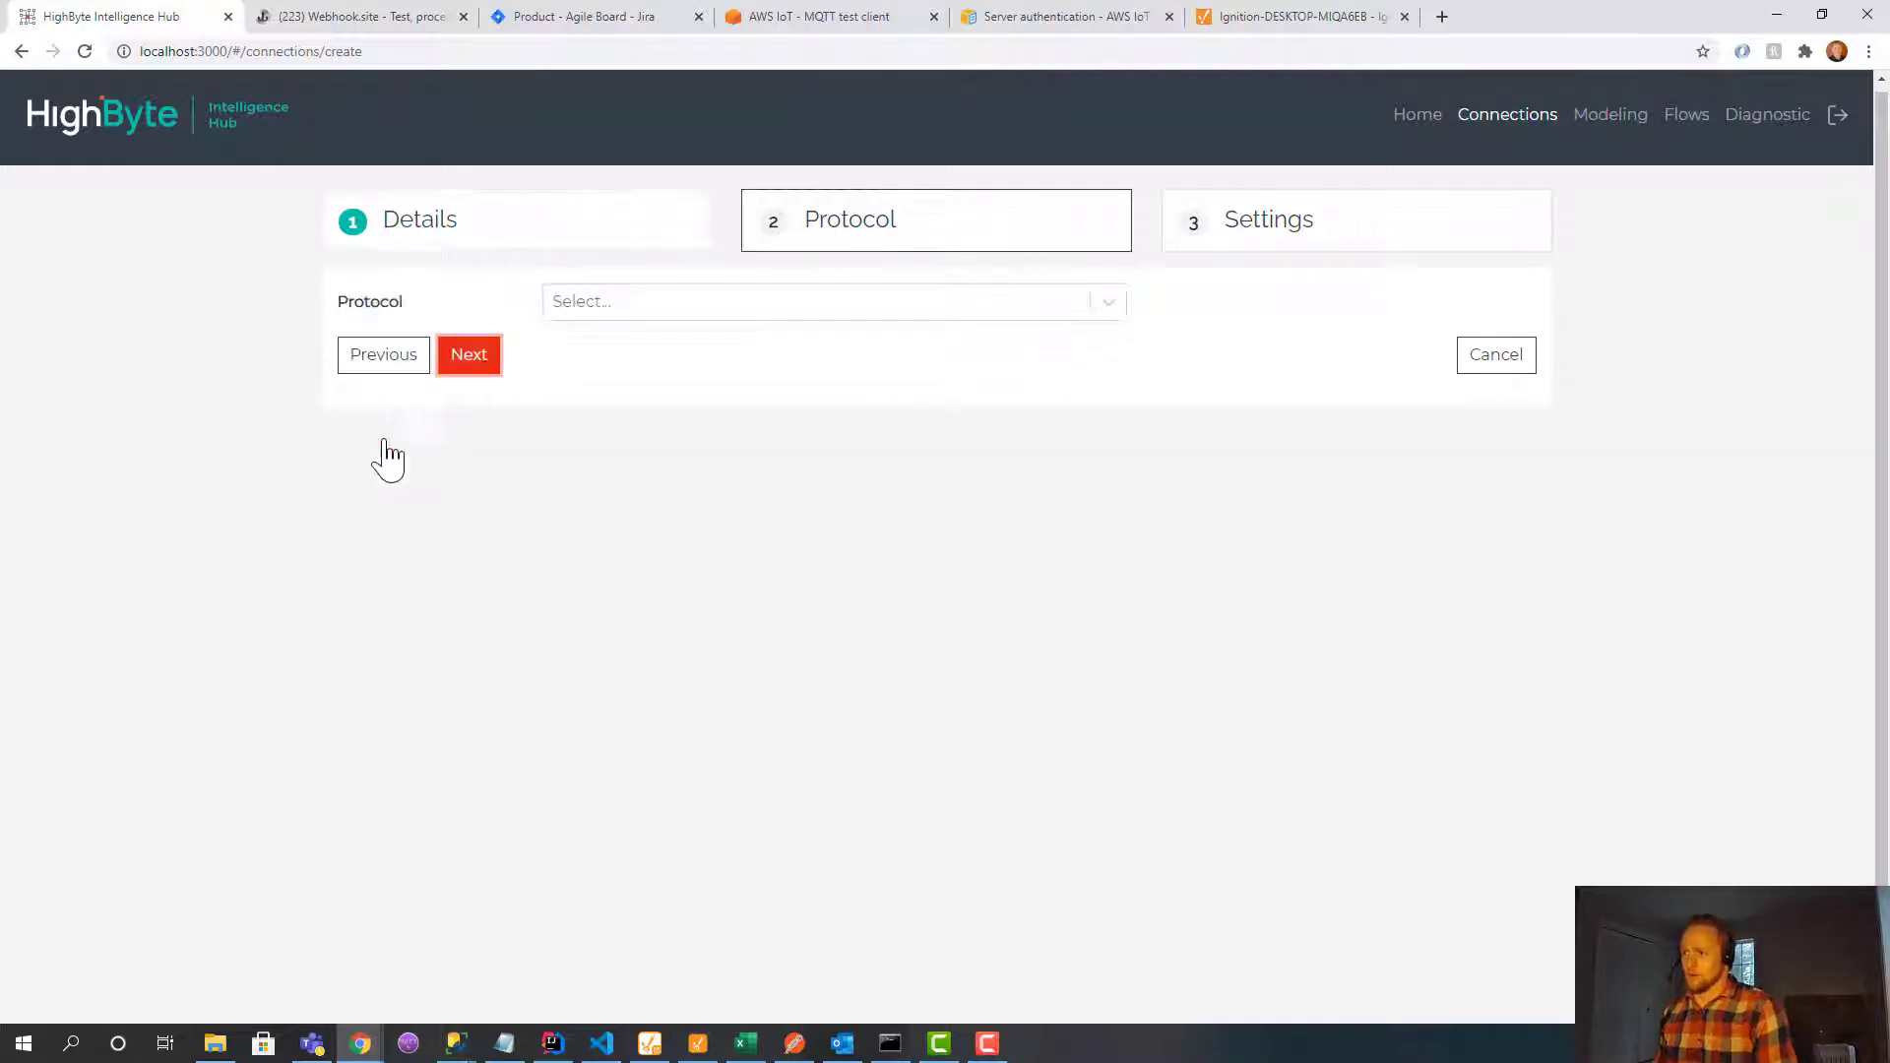
left_click(578, 314)
type("spa")
key("Return")
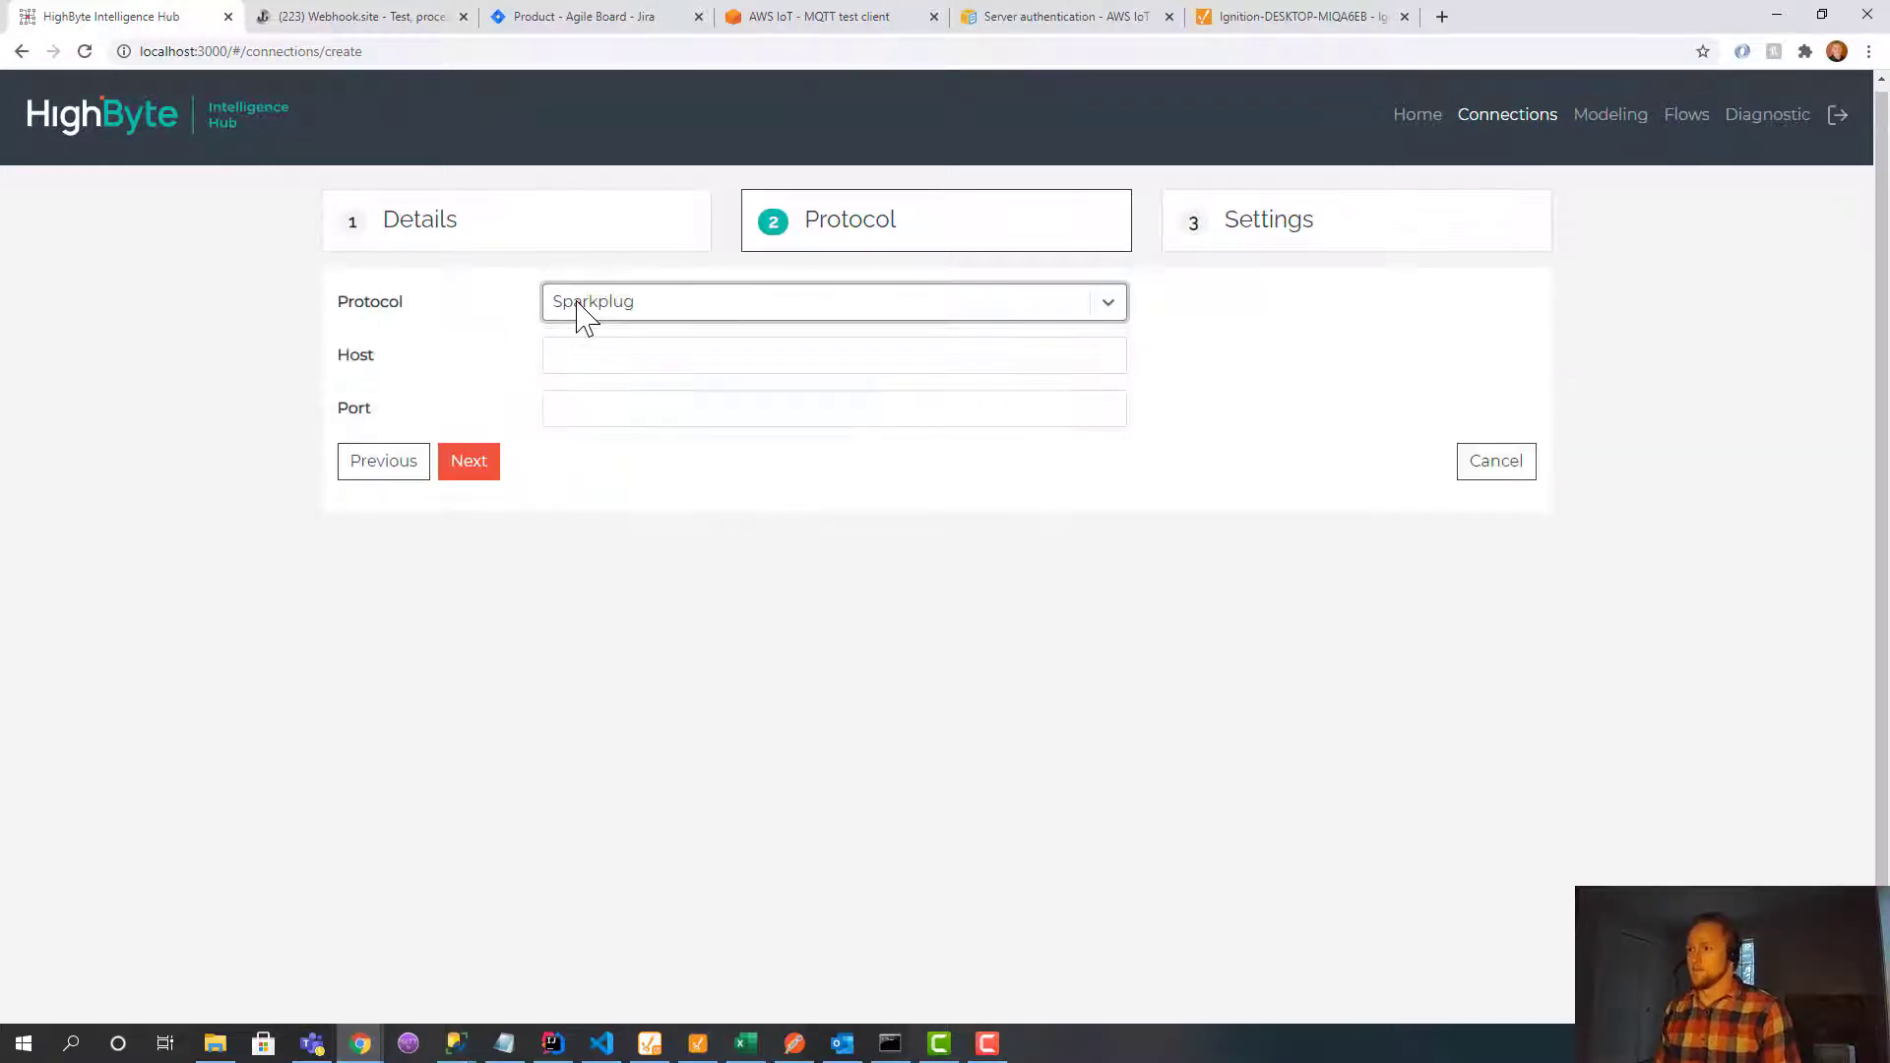
left_click(590, 353)
type("172")
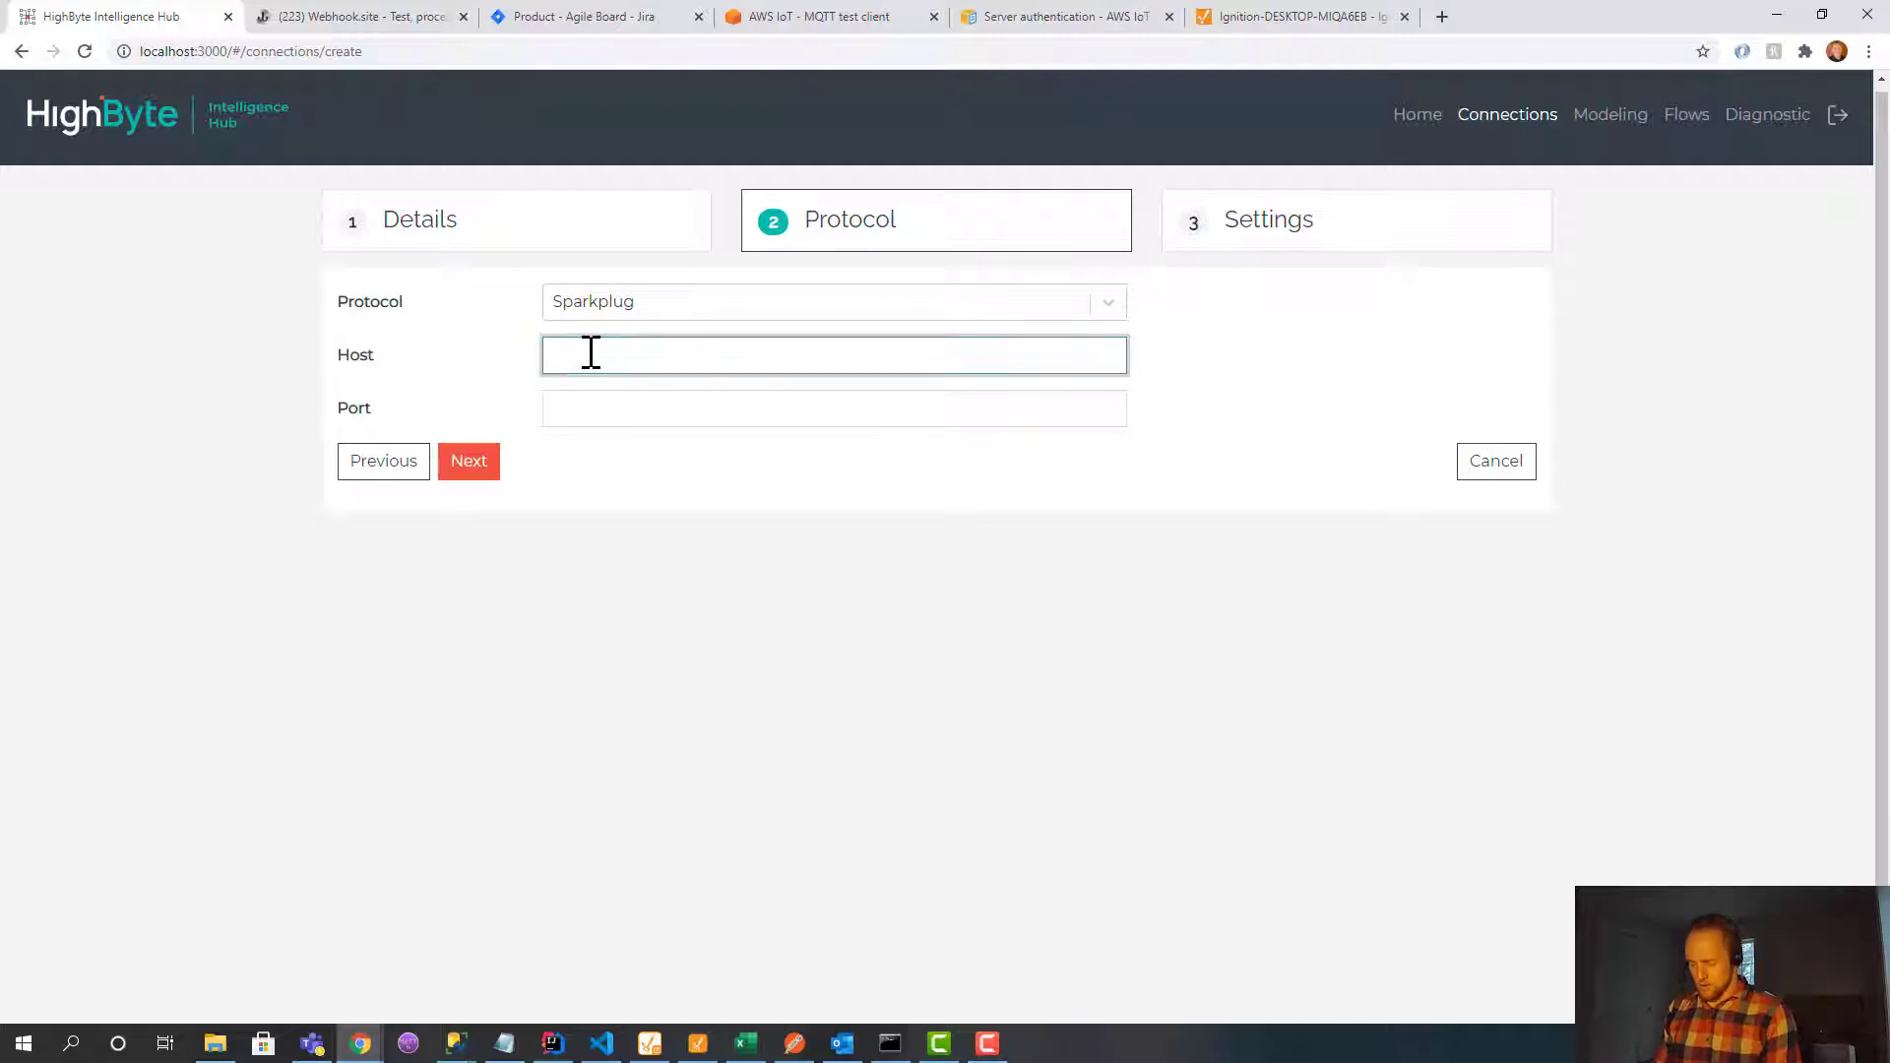
type("127.0.0.1")
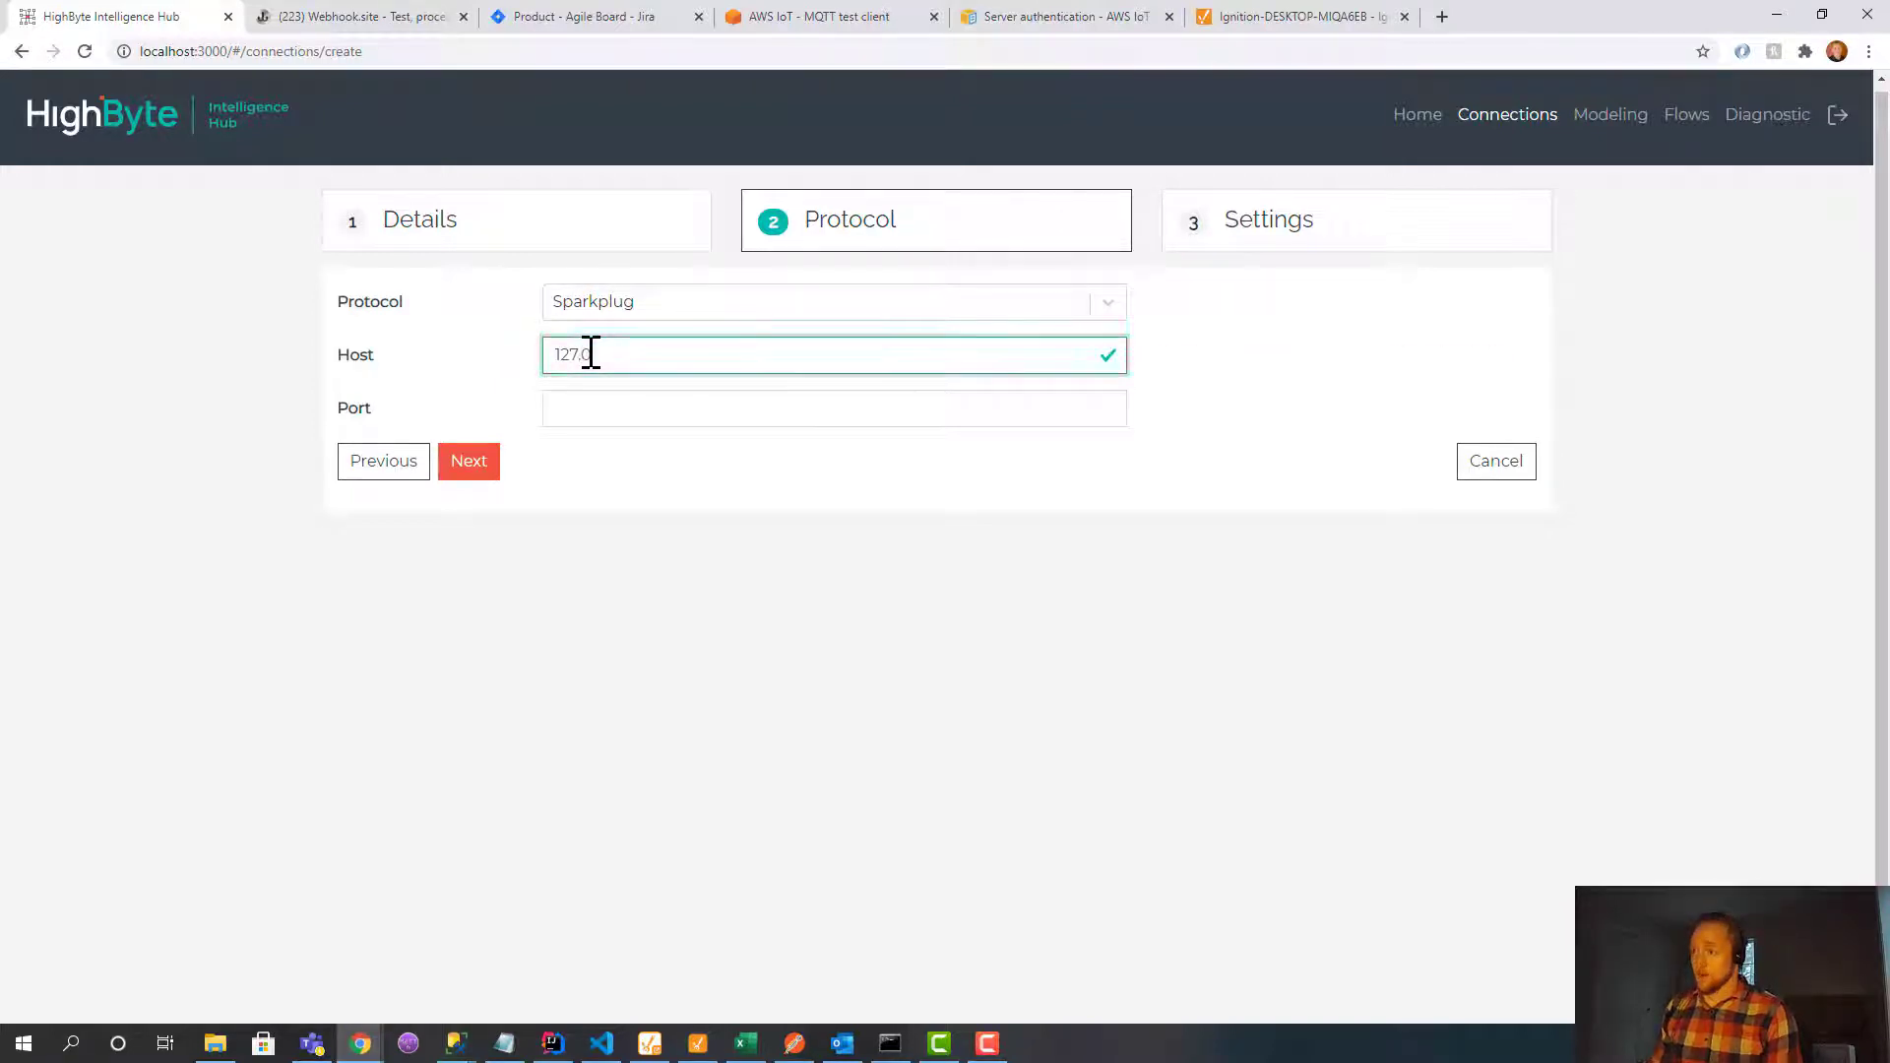
left_click(609, 410)
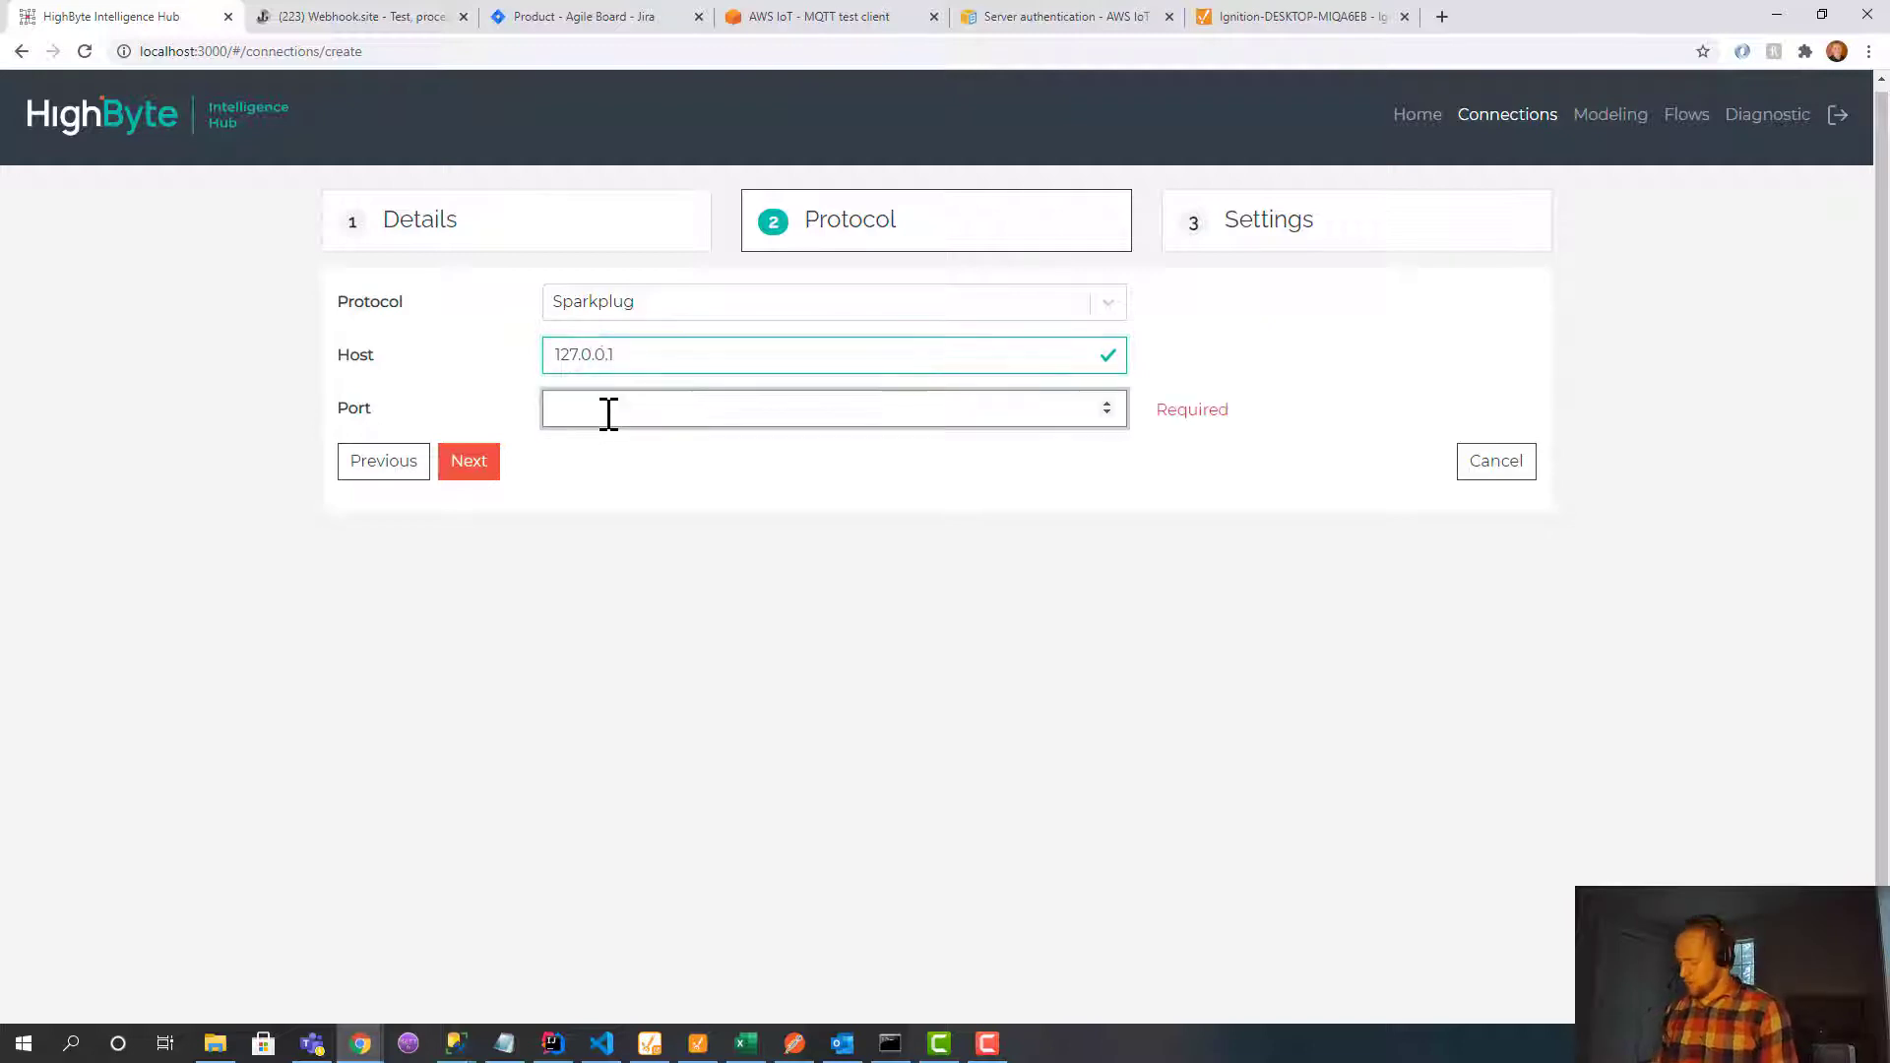
type("1883")
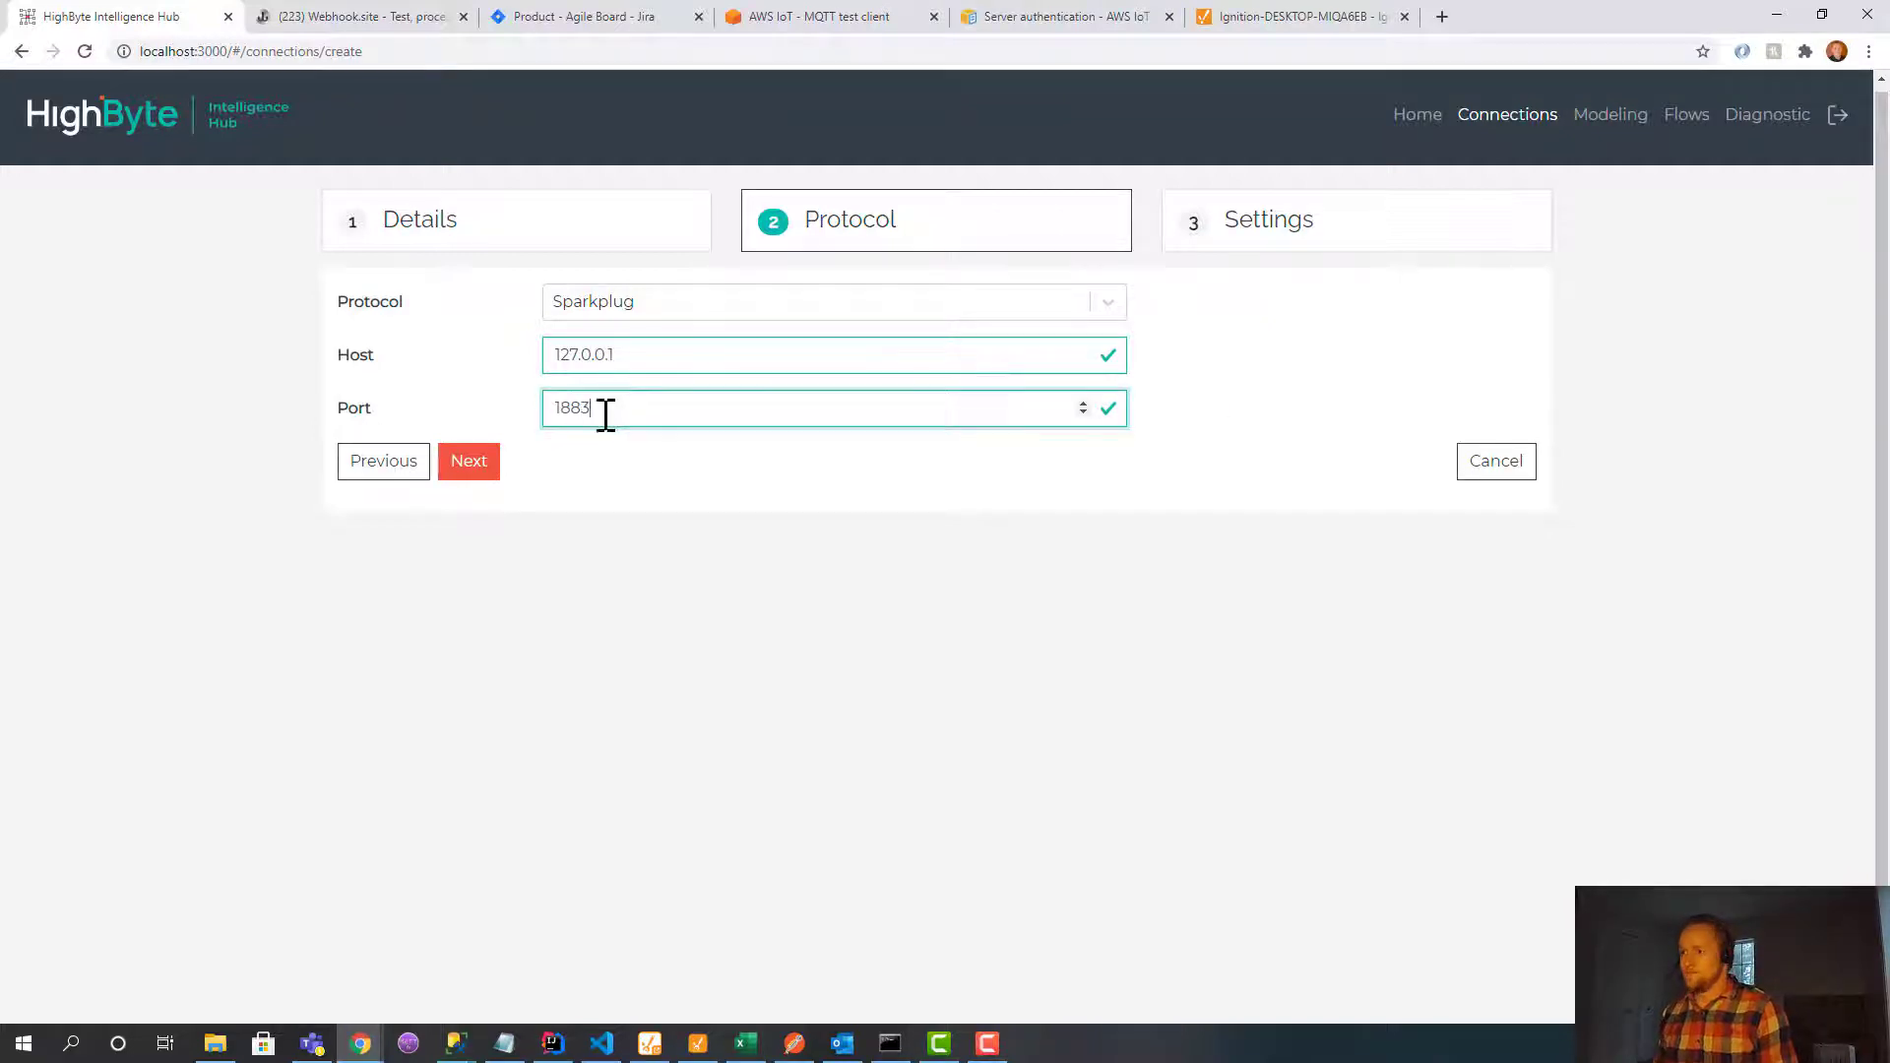
left_click(468, 471)
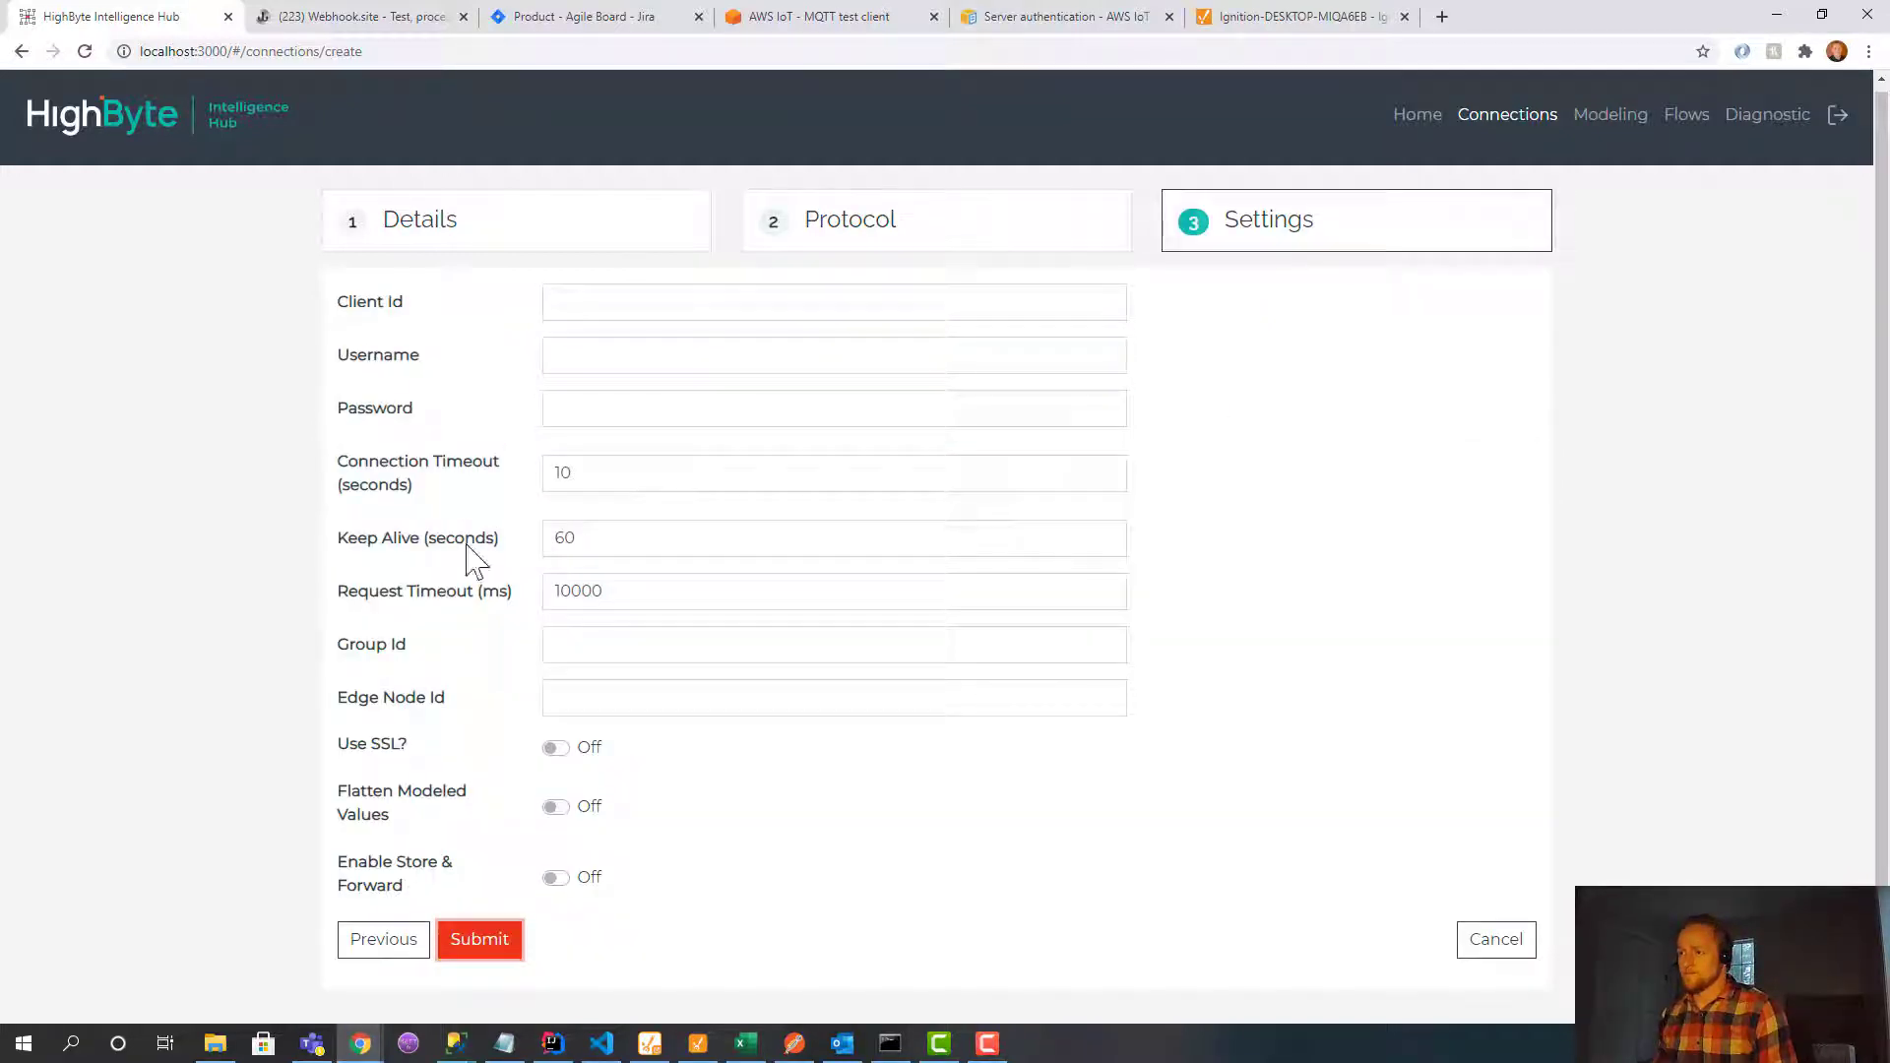
Set Group Id HighByte and Edge Node Id tanks, then submit the connection.
left_click(561, 639)
type("HighByte")
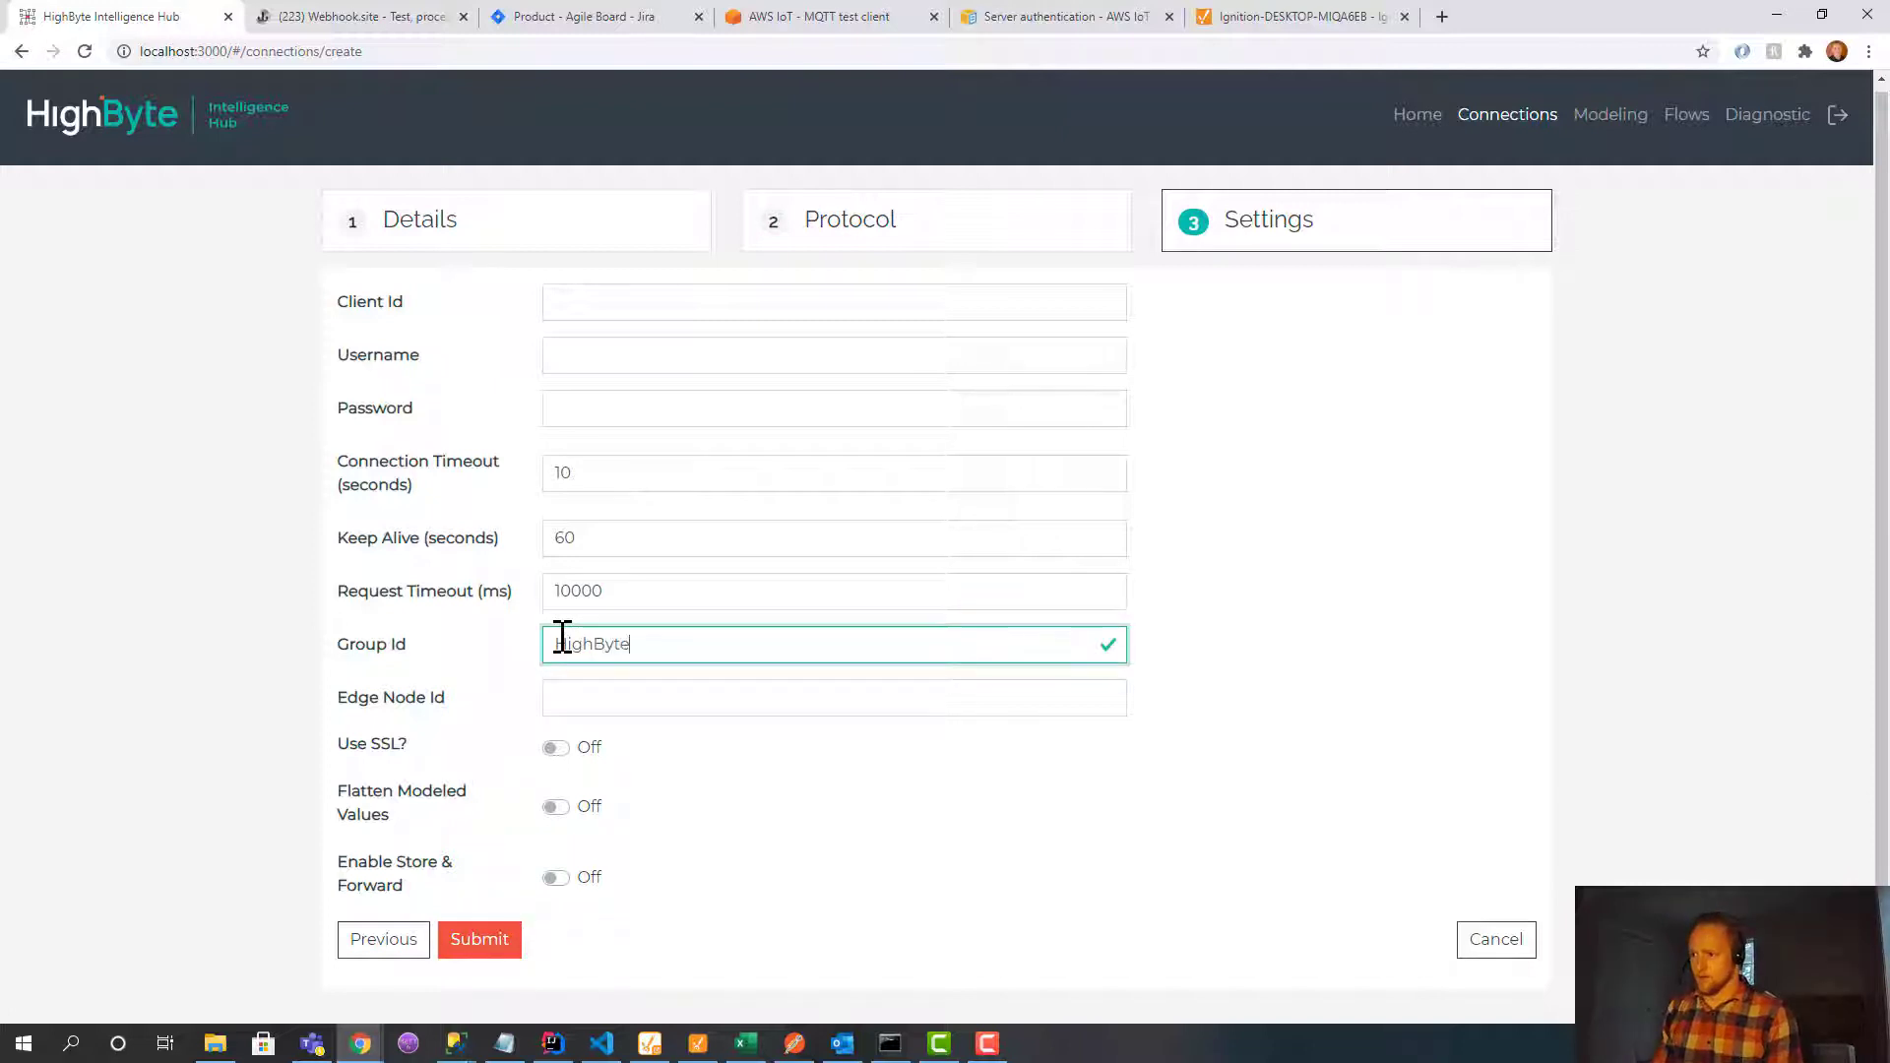
left_click(591, 705)
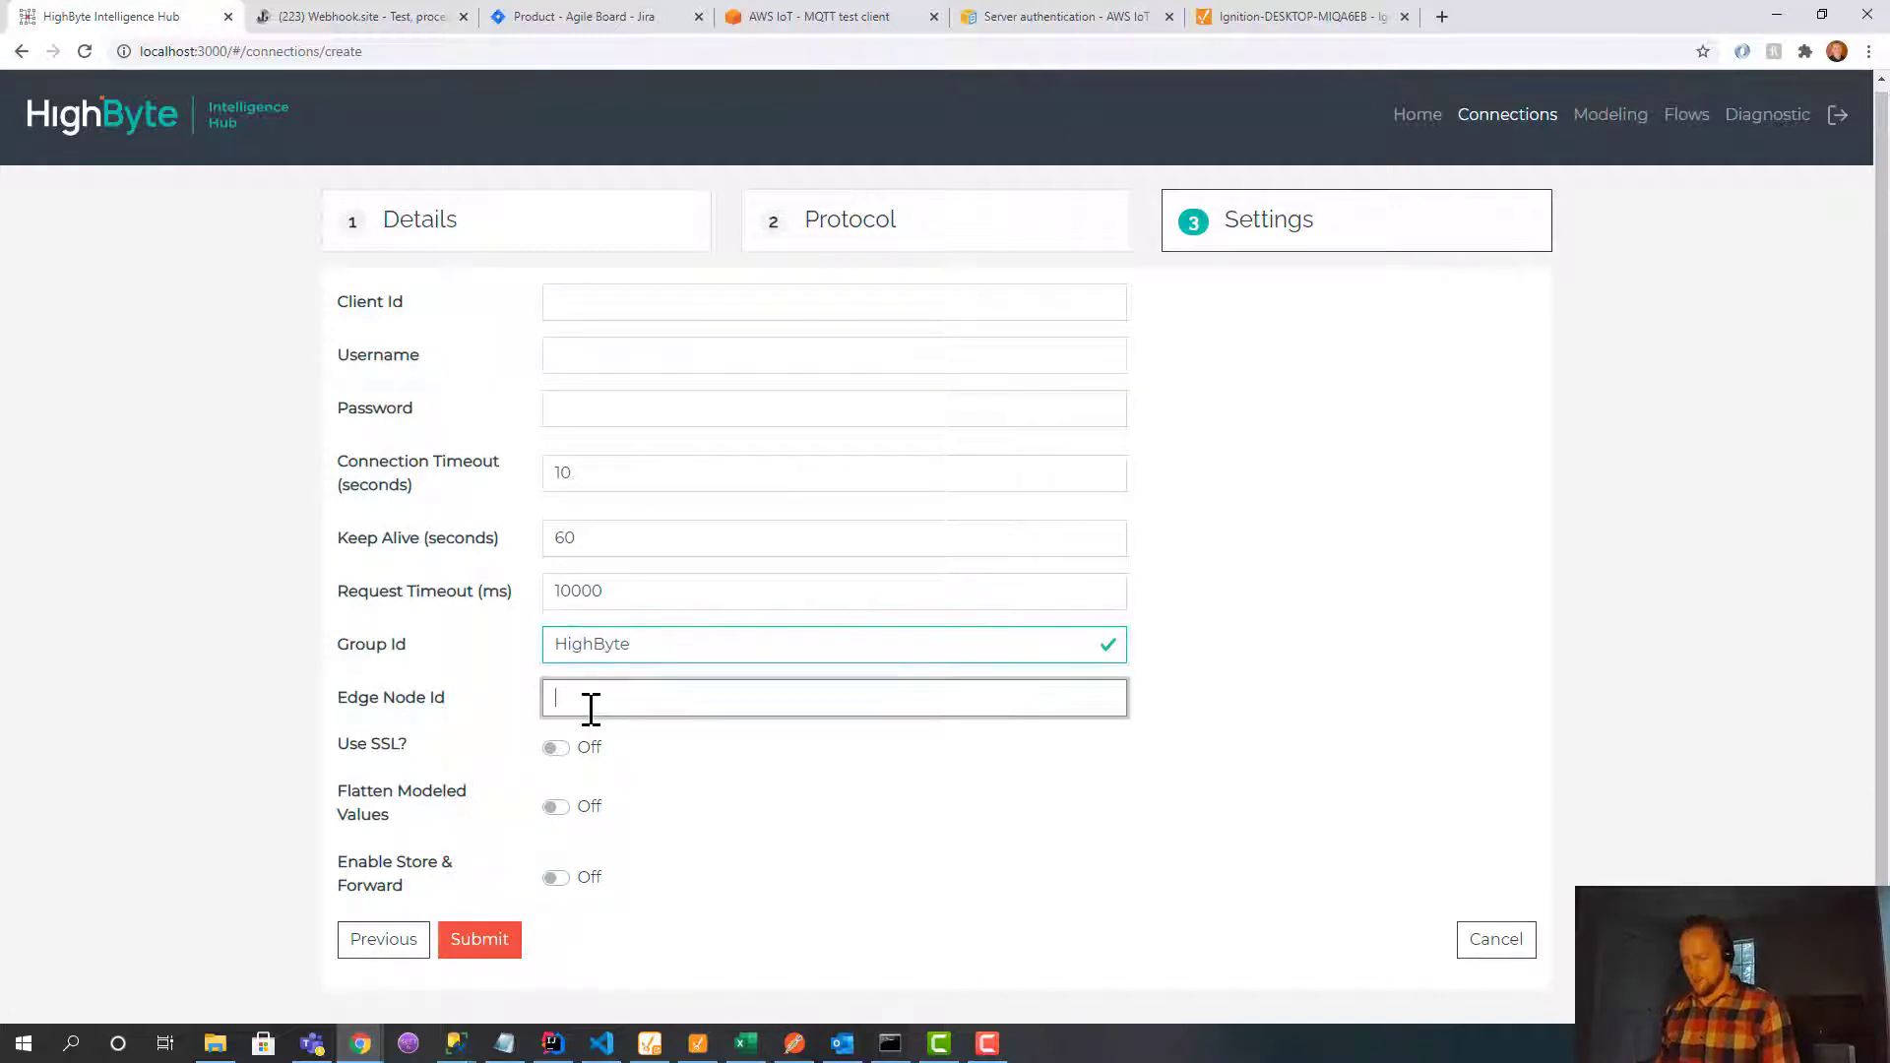
type("tanks")
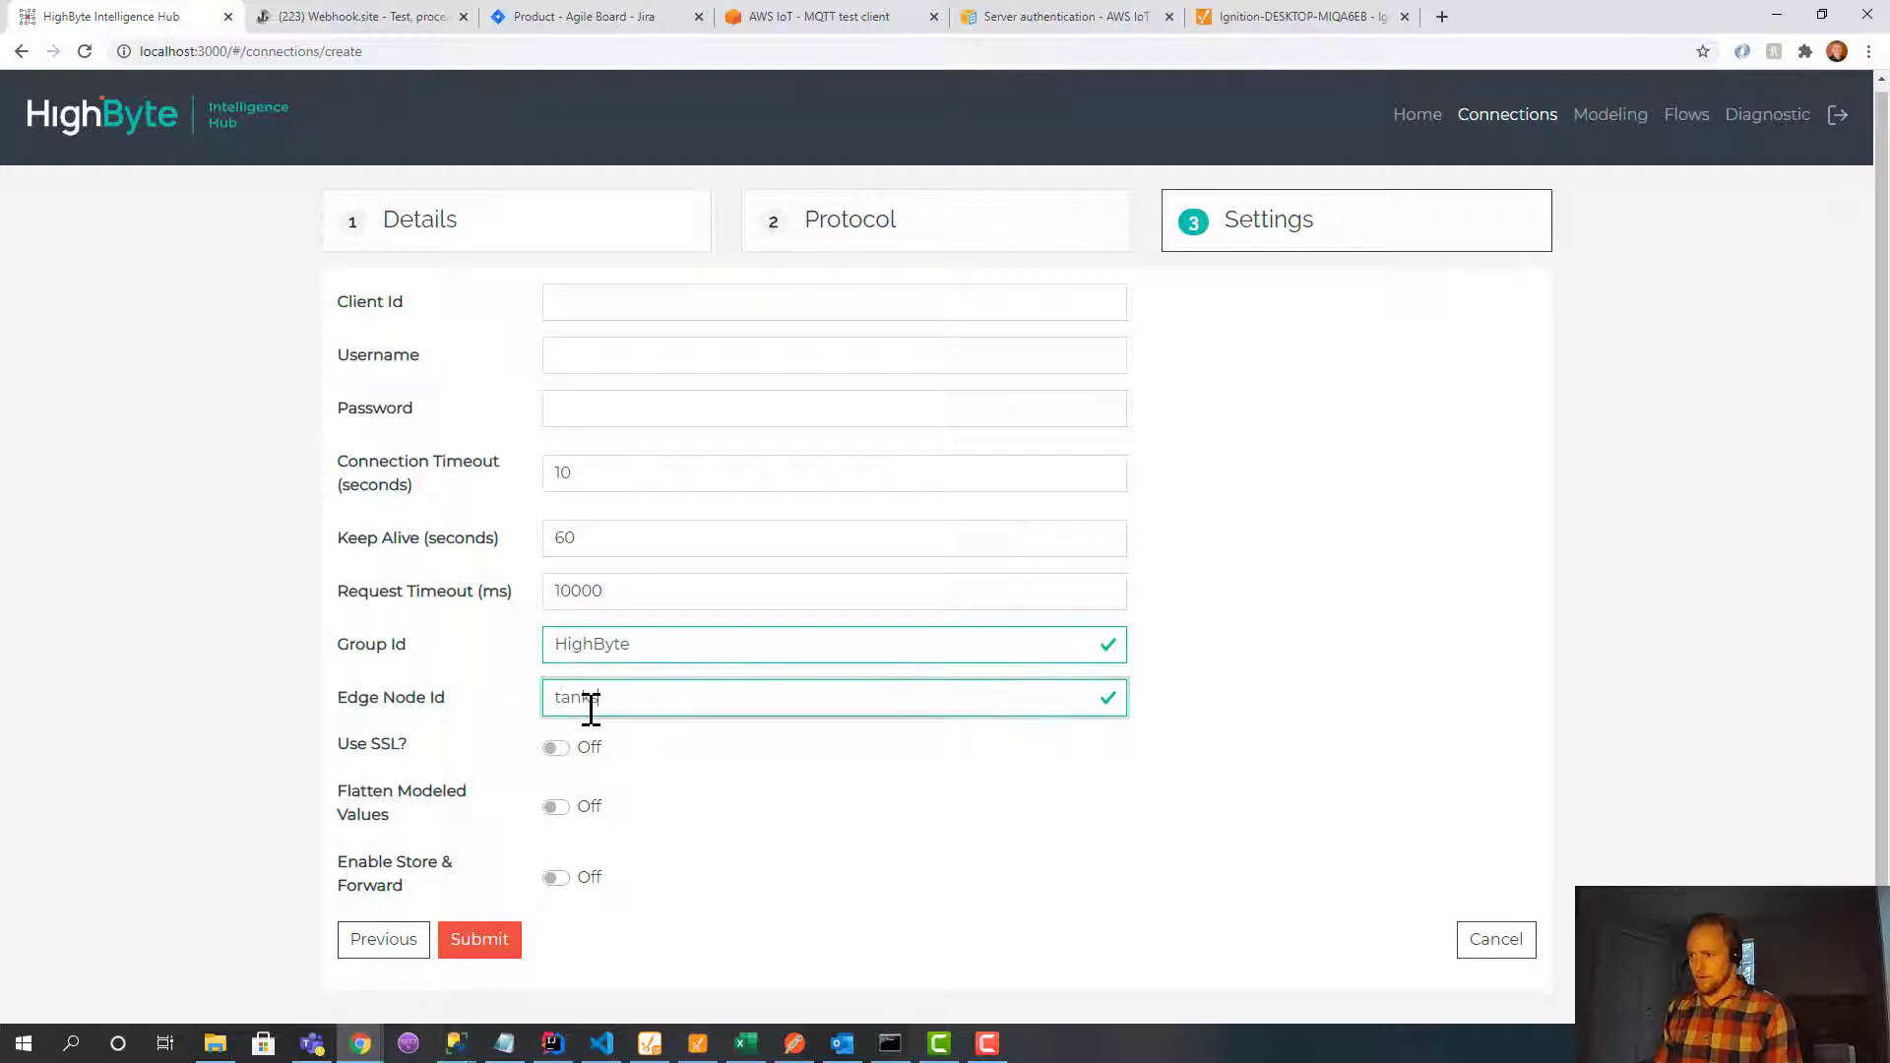
left_click(498, 951)
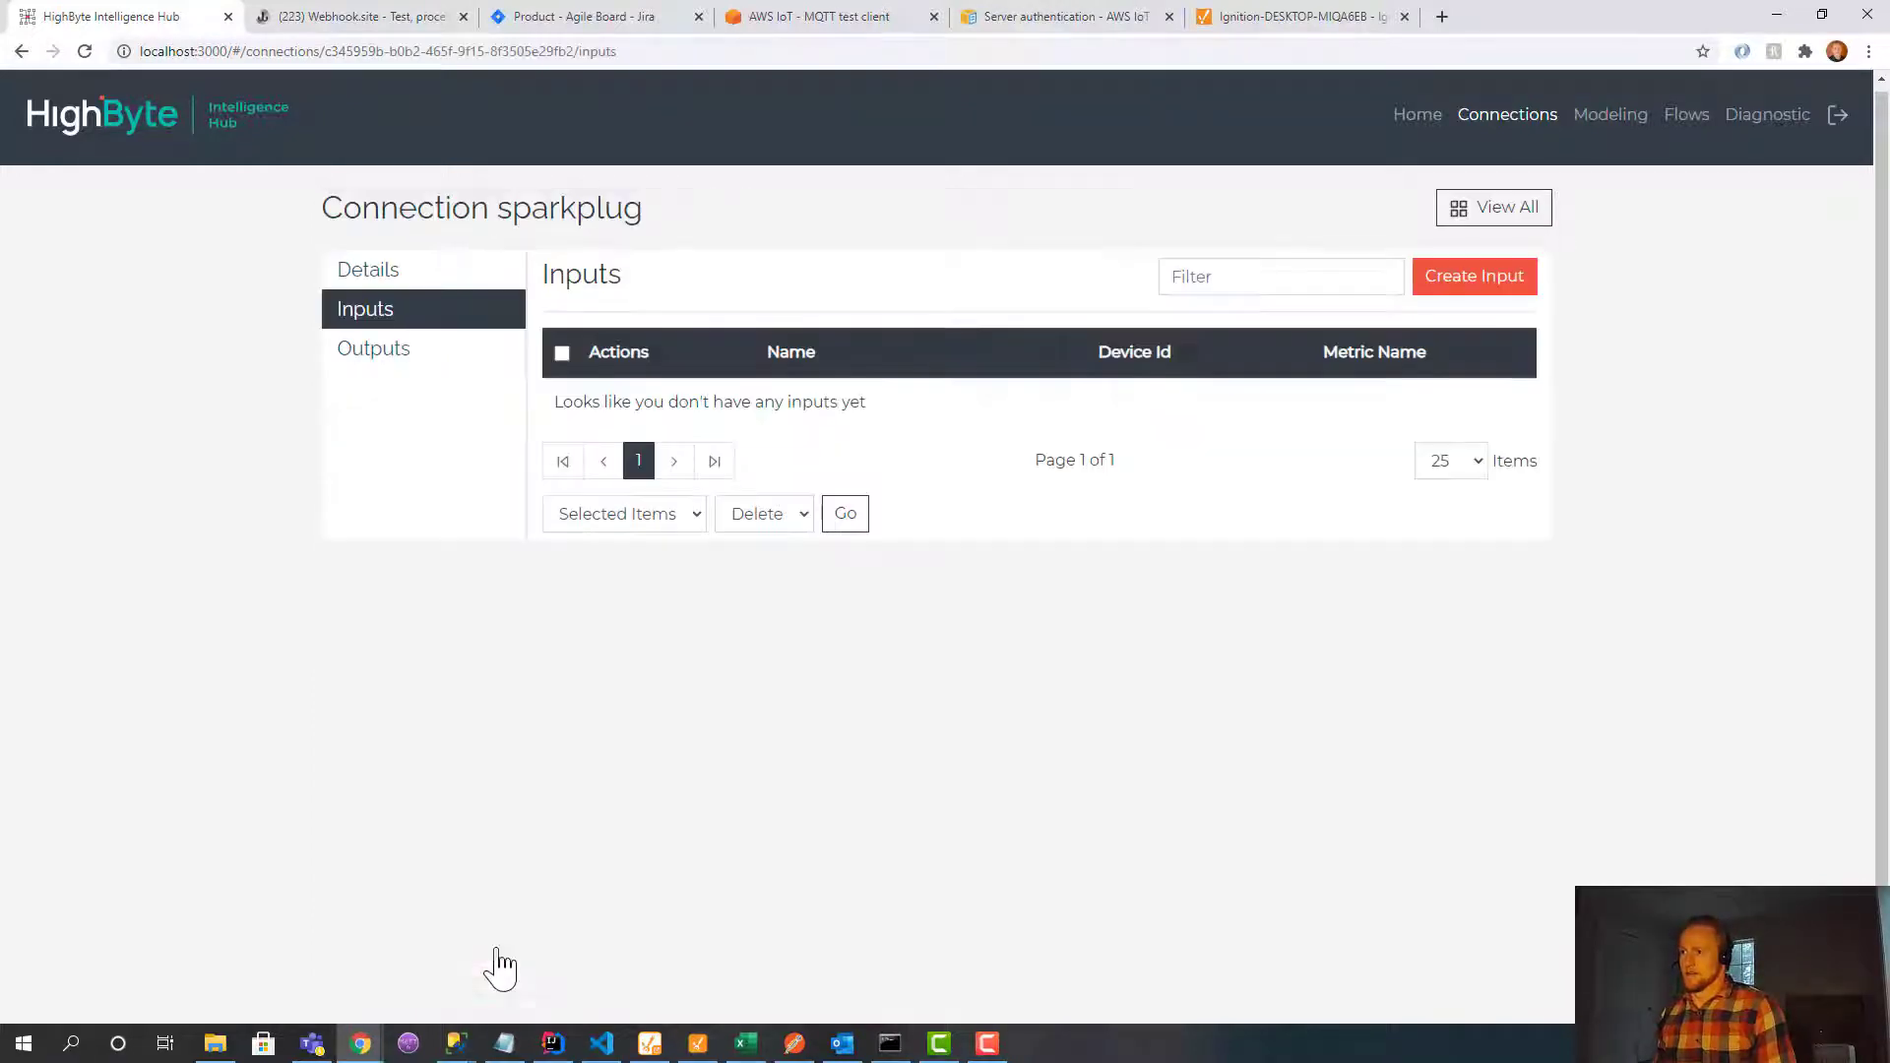
Add a sparkplug output named tanks with Device Id # and Metric Name #.
left_click(376, 353)
left_click(1496, 286)
left_click(846, 344)
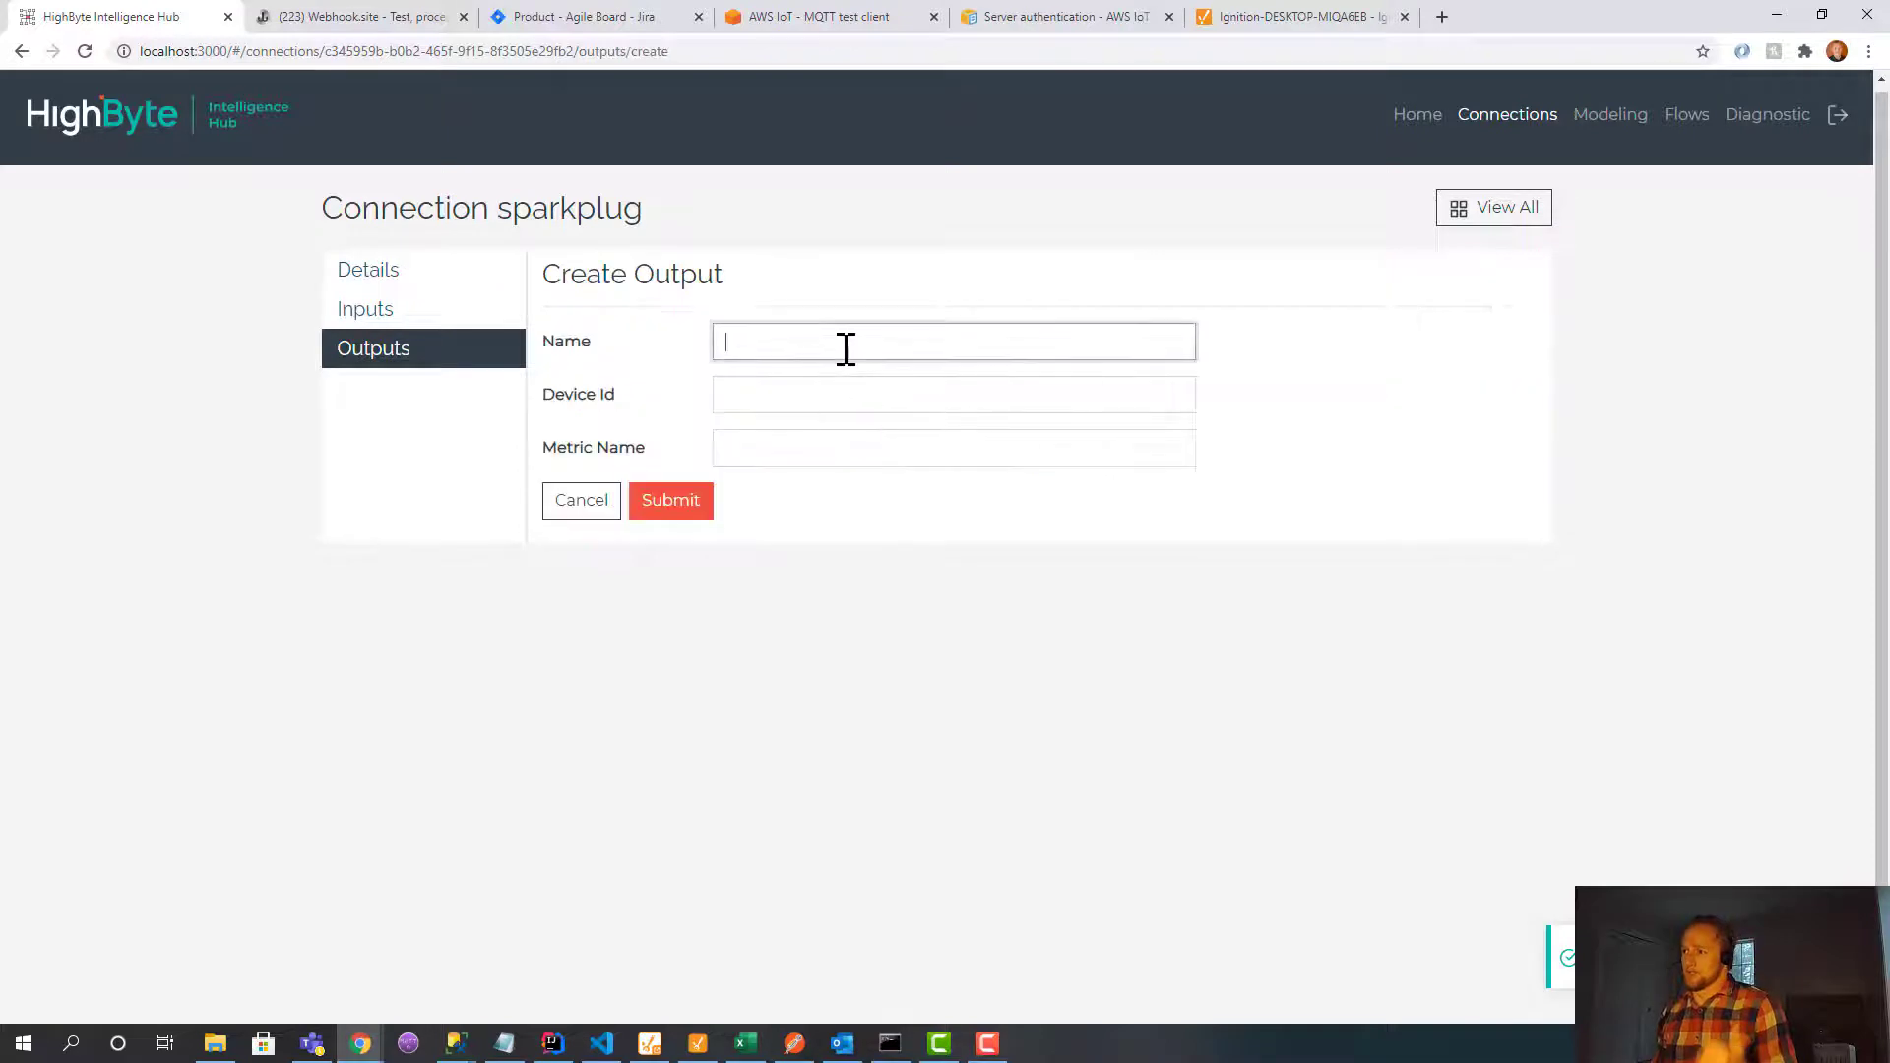
type("tanks")
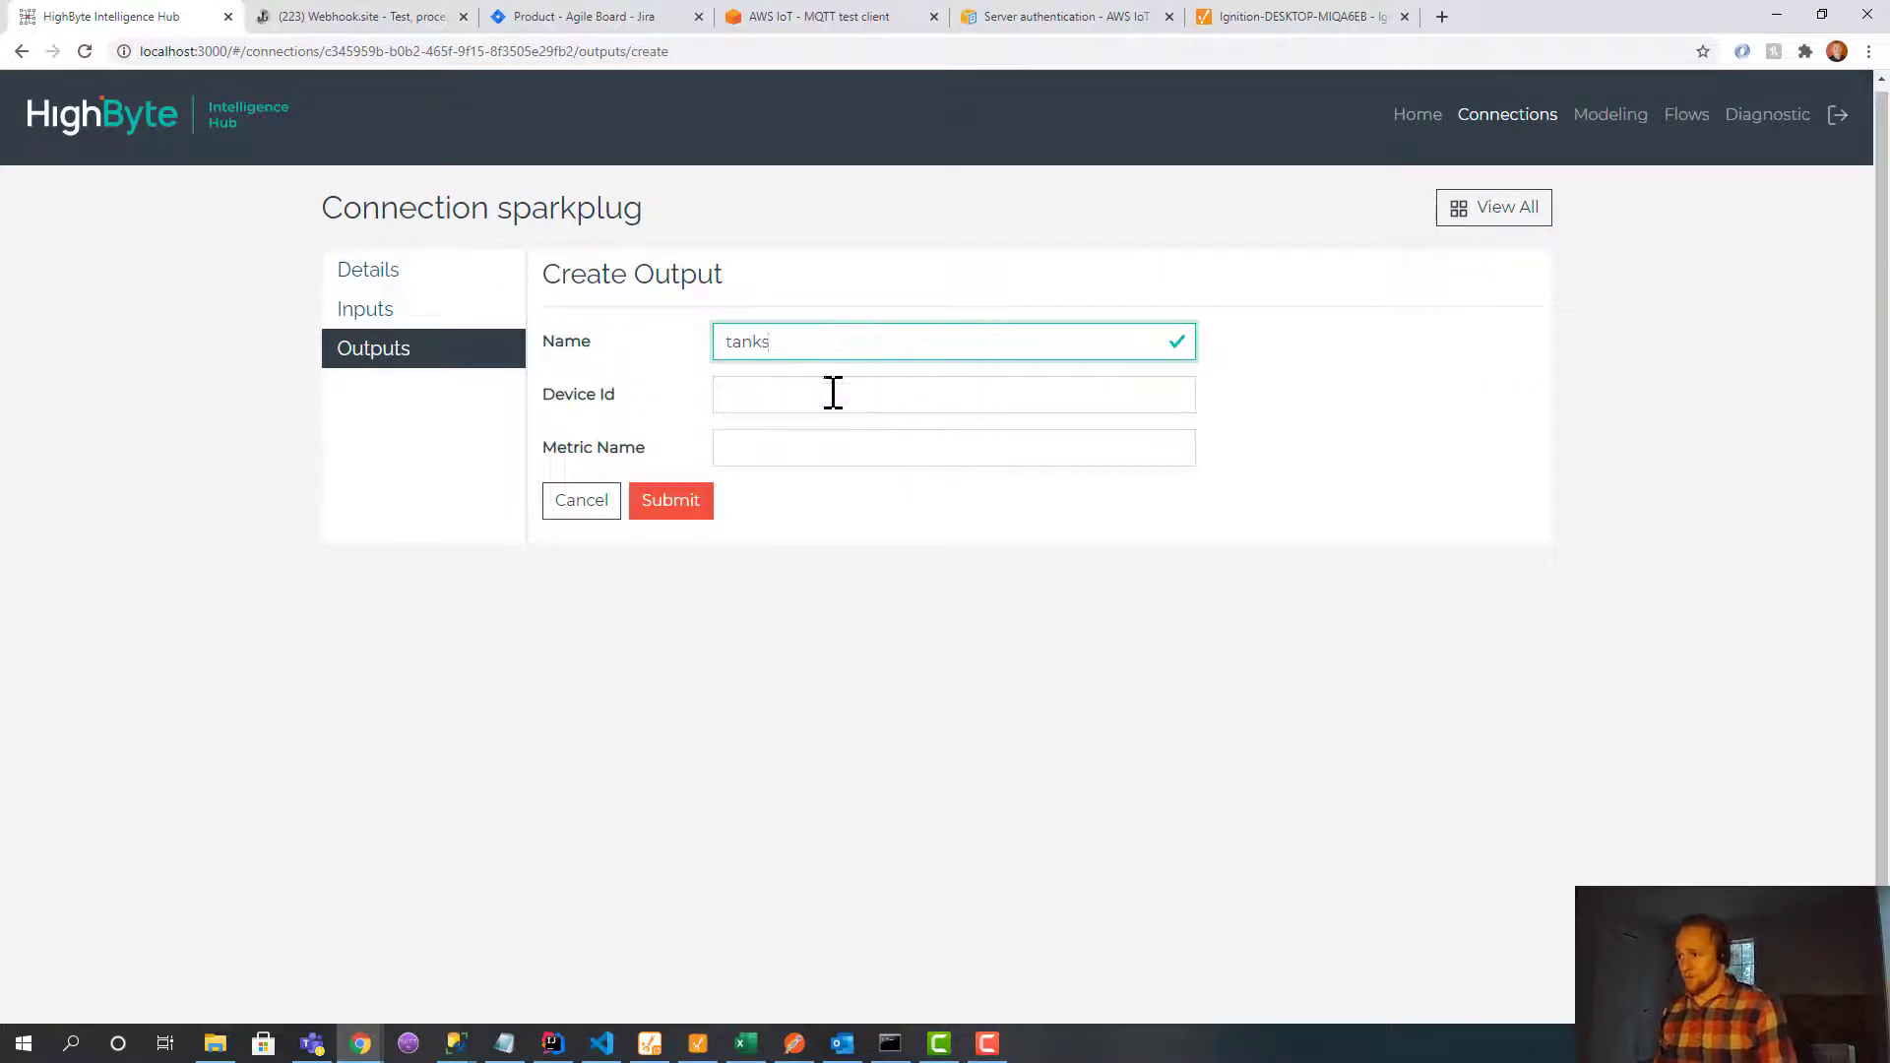
left_click(833, 393)
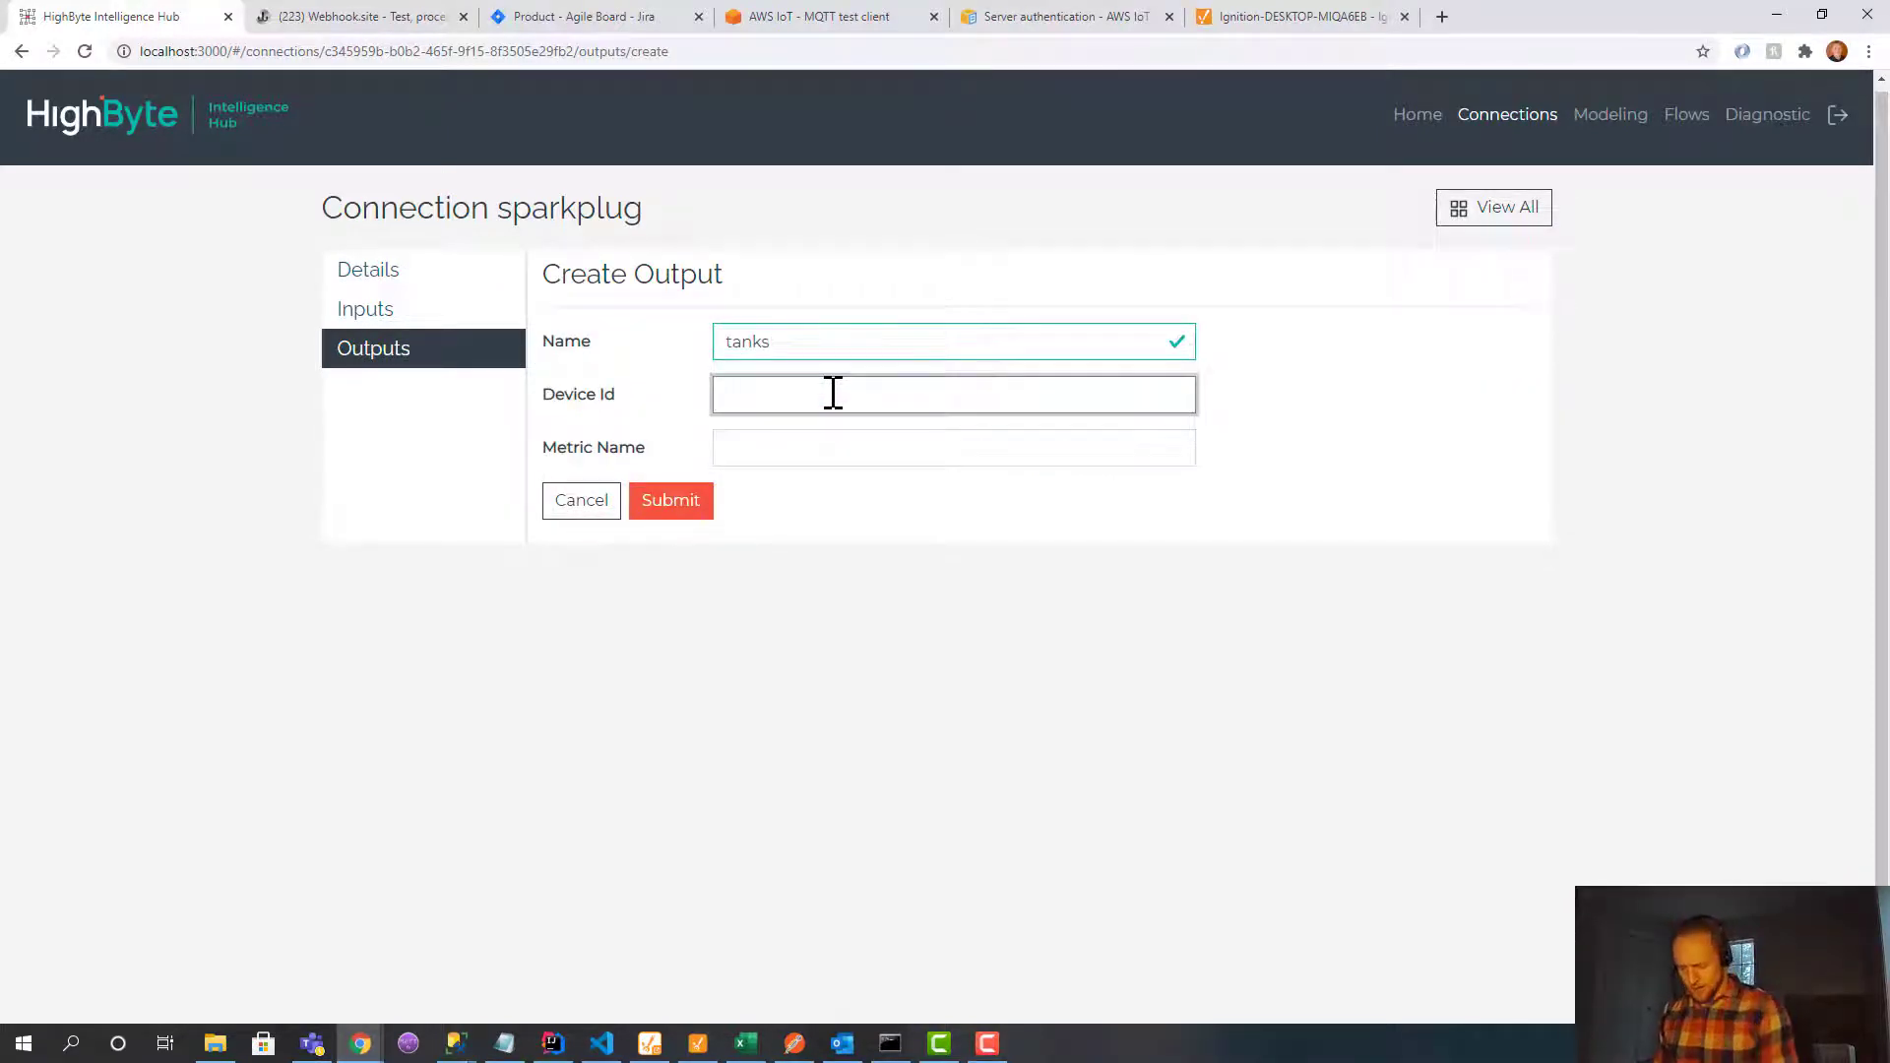
type("#")
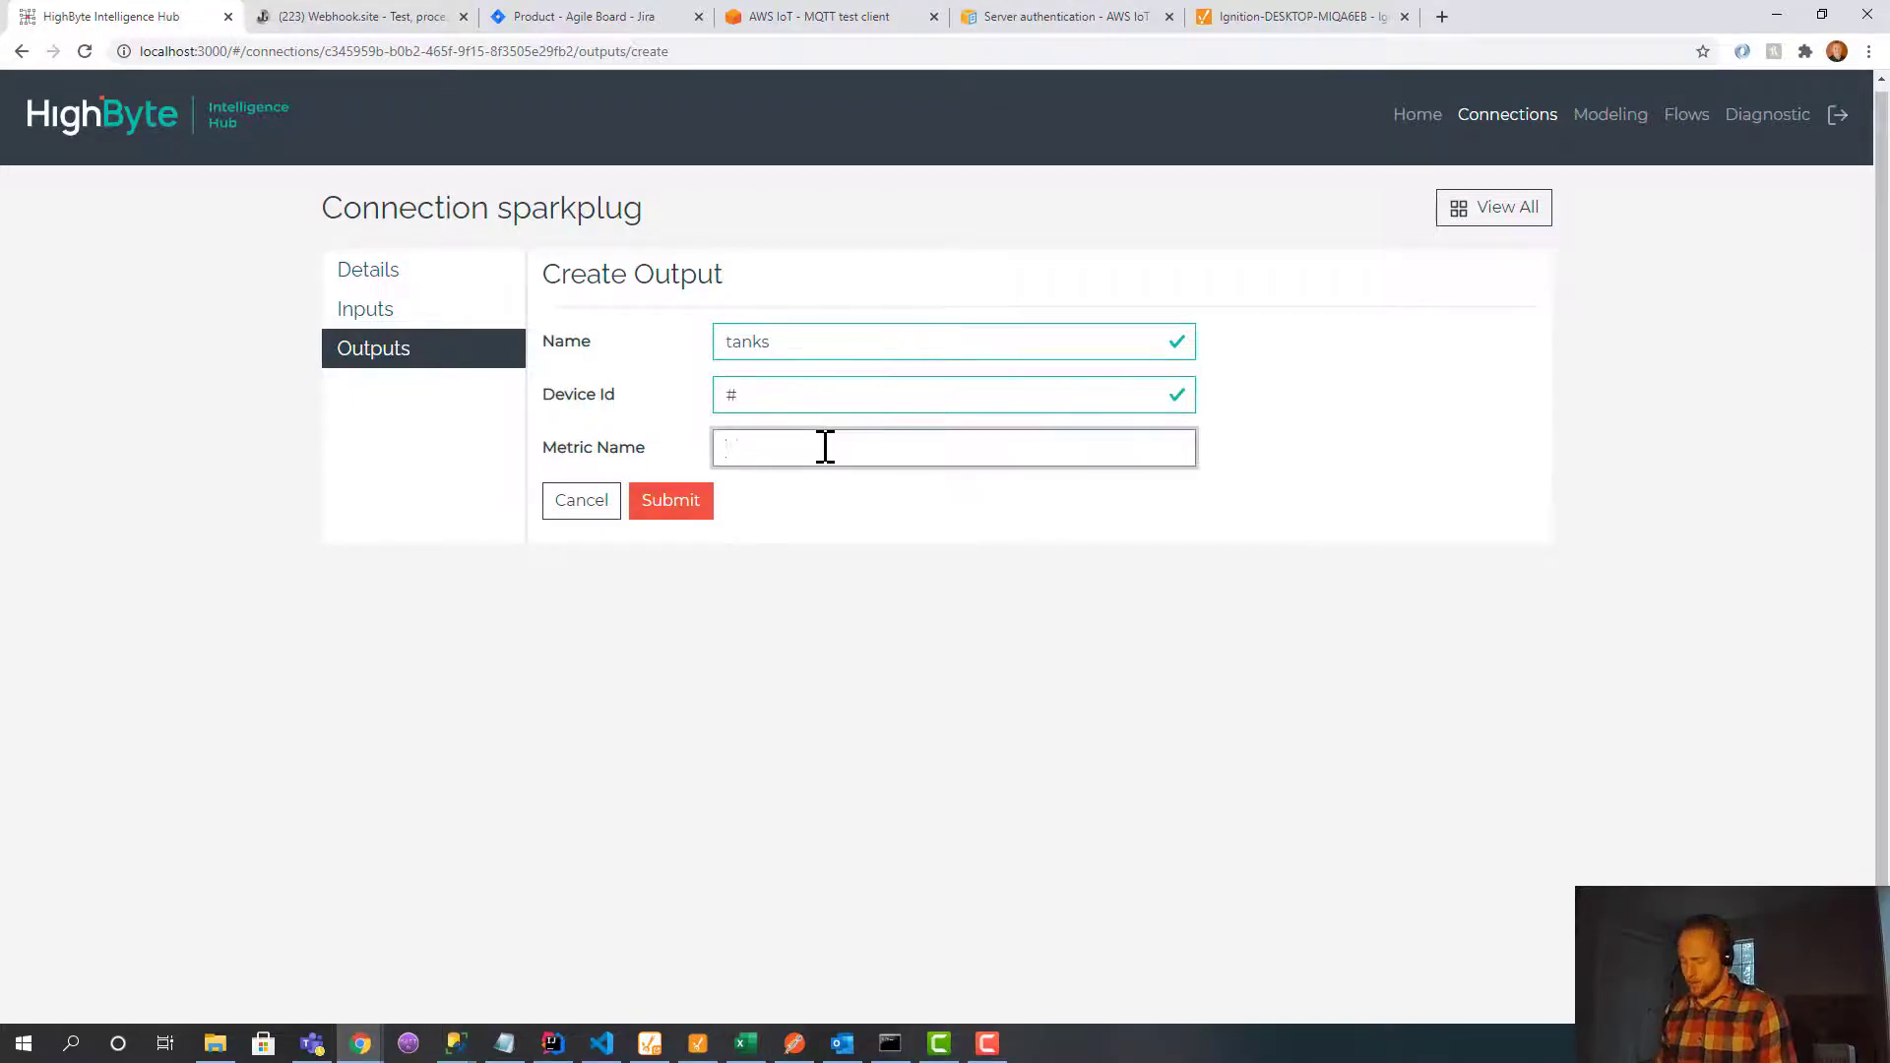
type("#")
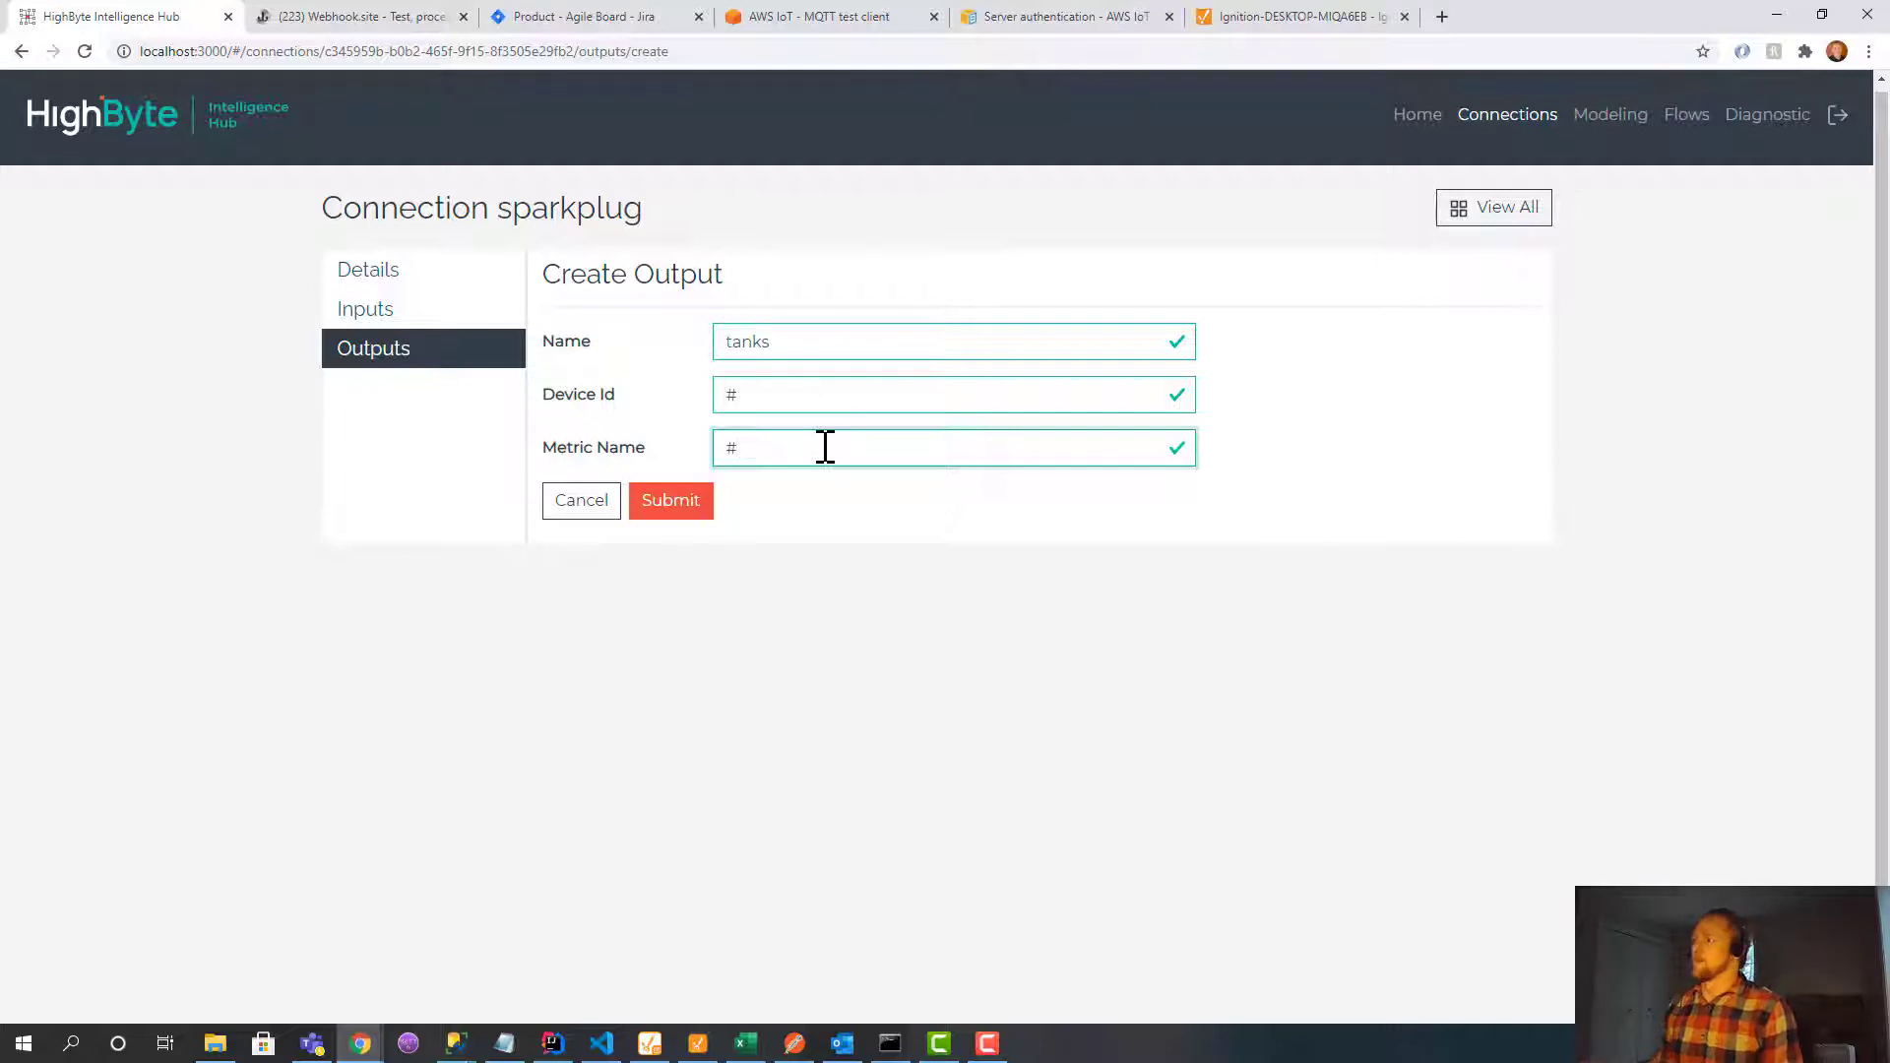
left_click(686, 519)
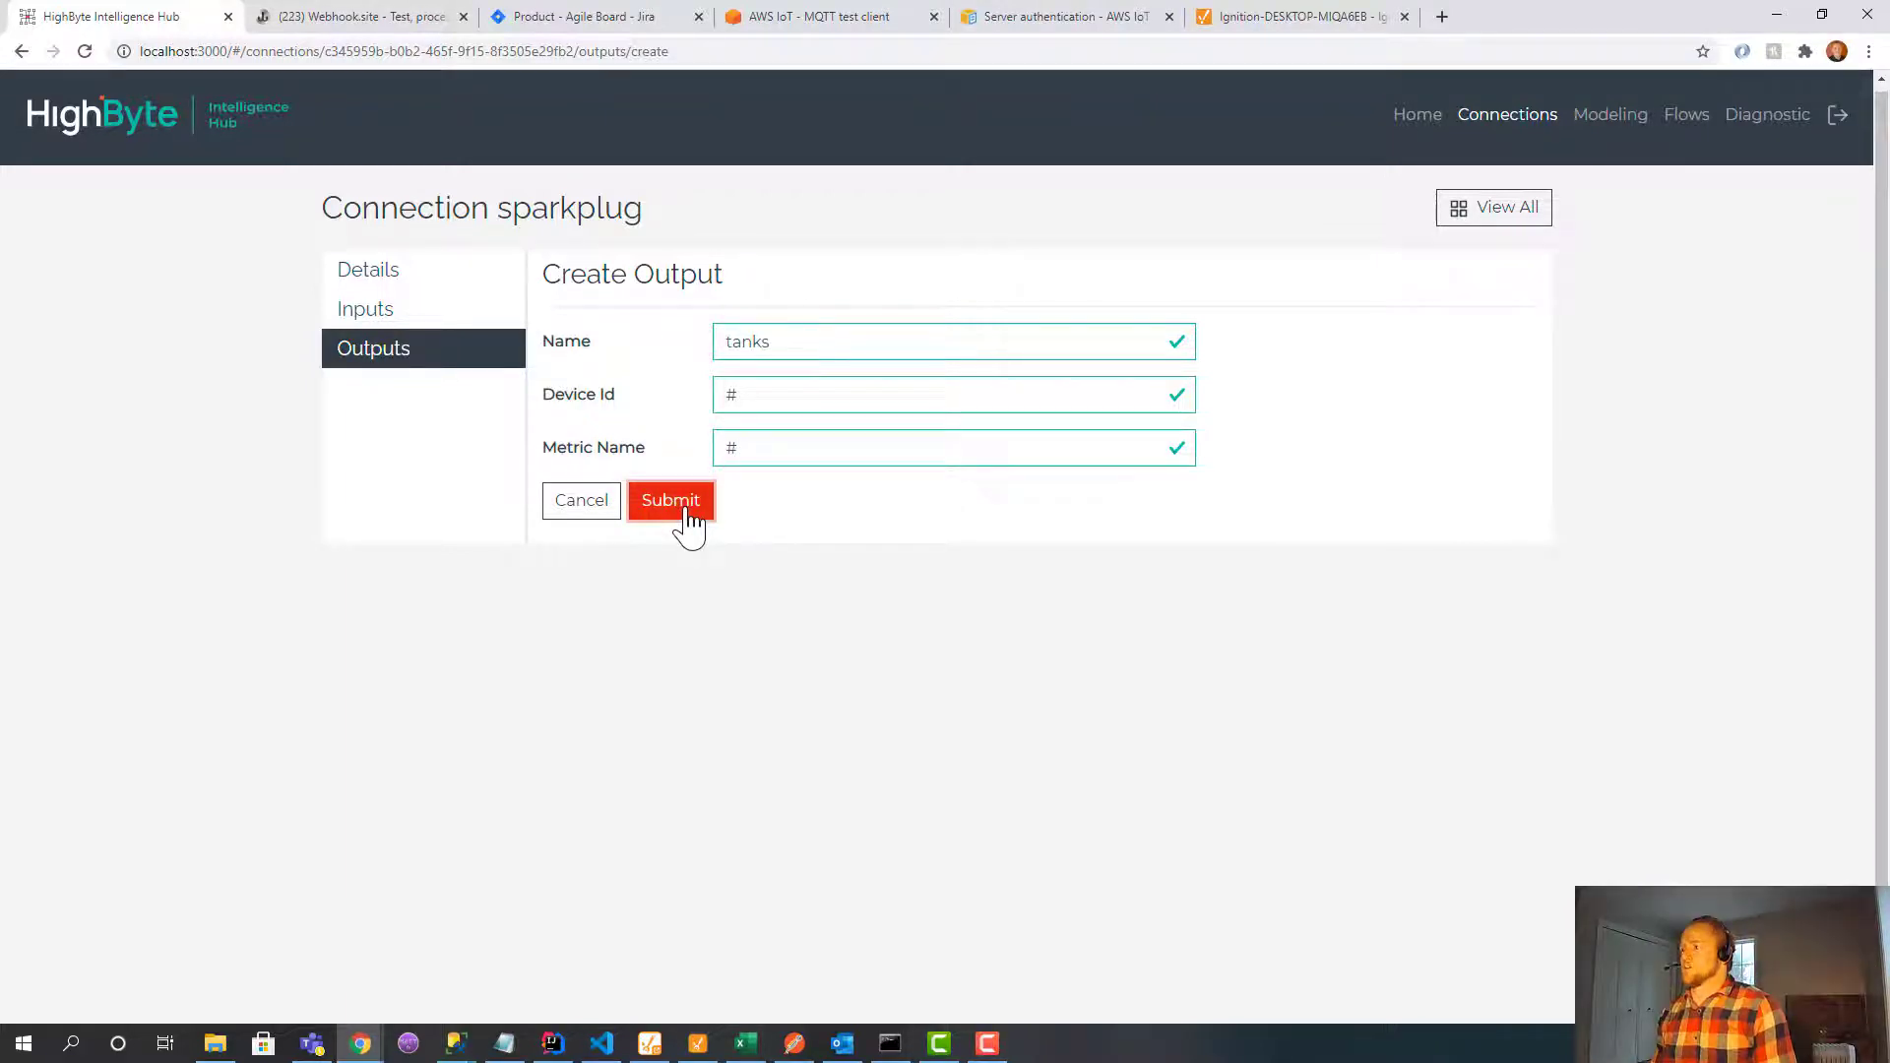
Start a new flow named tanksFlow.
left_click(1682, 118)
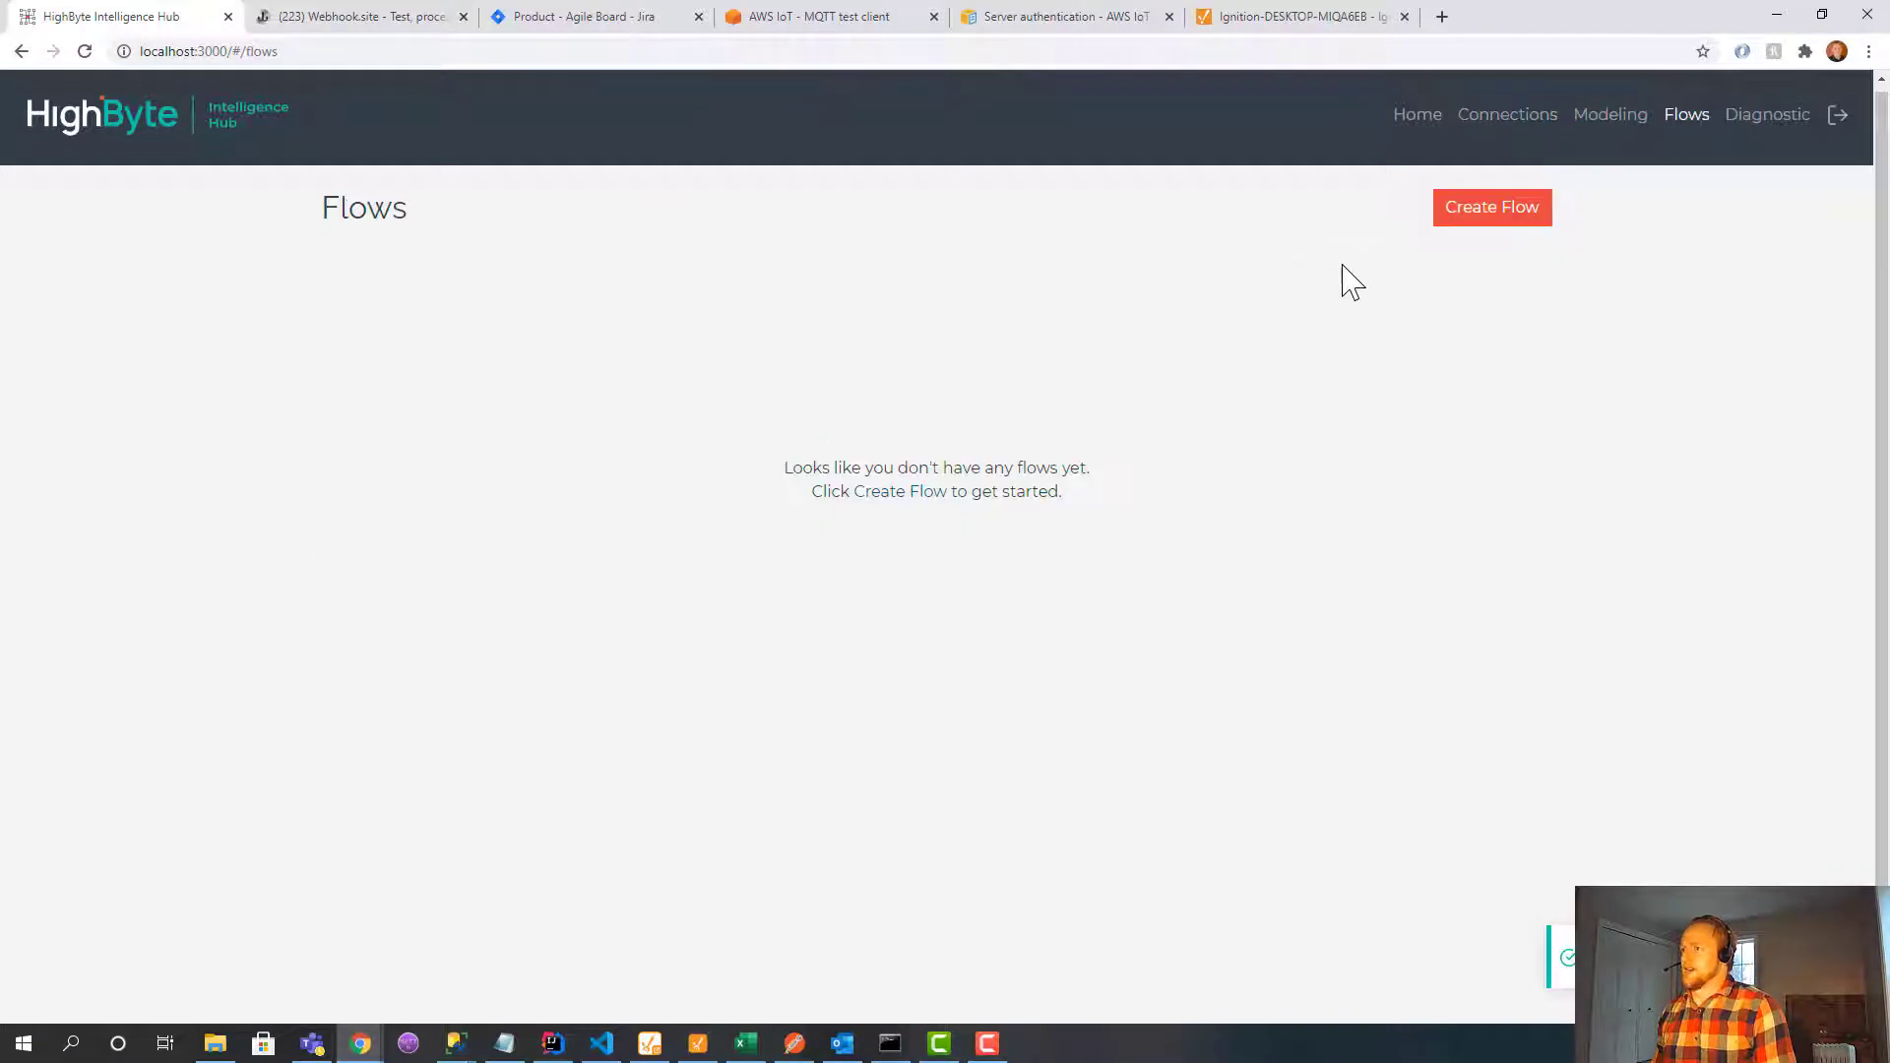
left_click(1453, 211)
left_click(739, 314)
type("t")
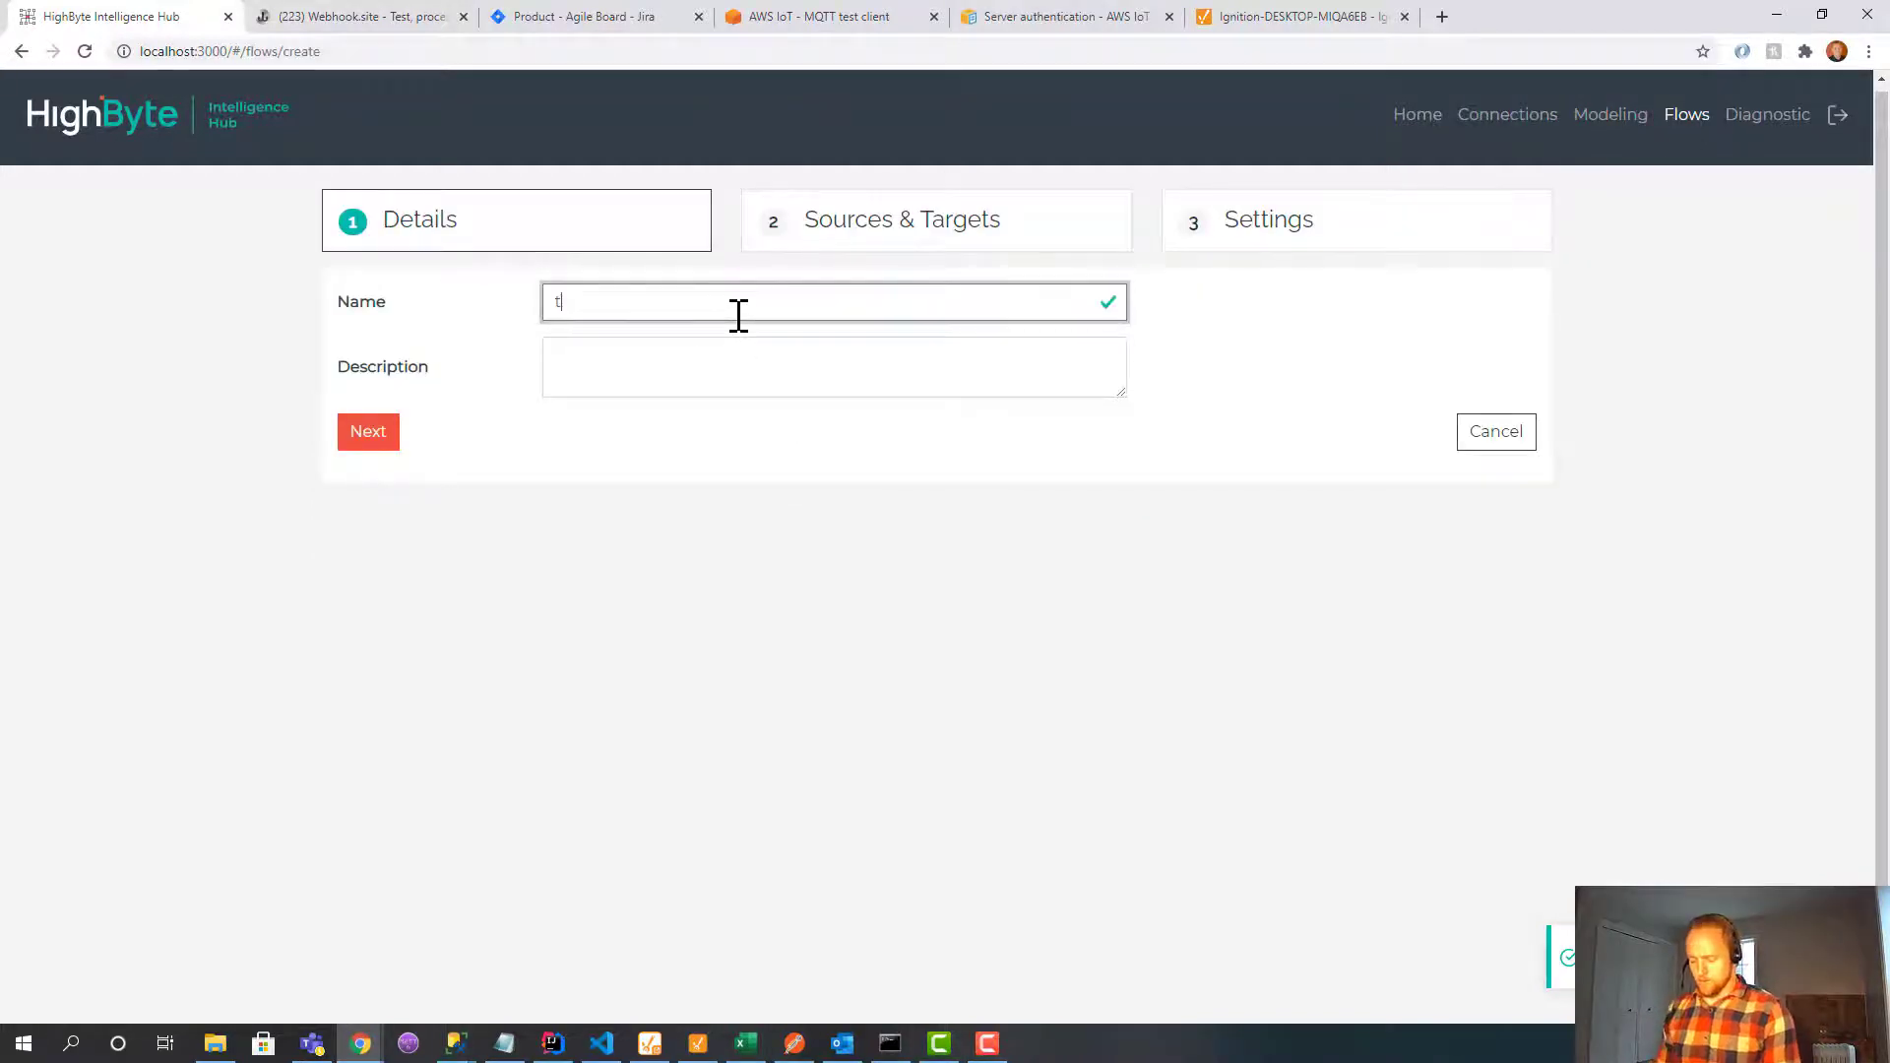
type("ans")
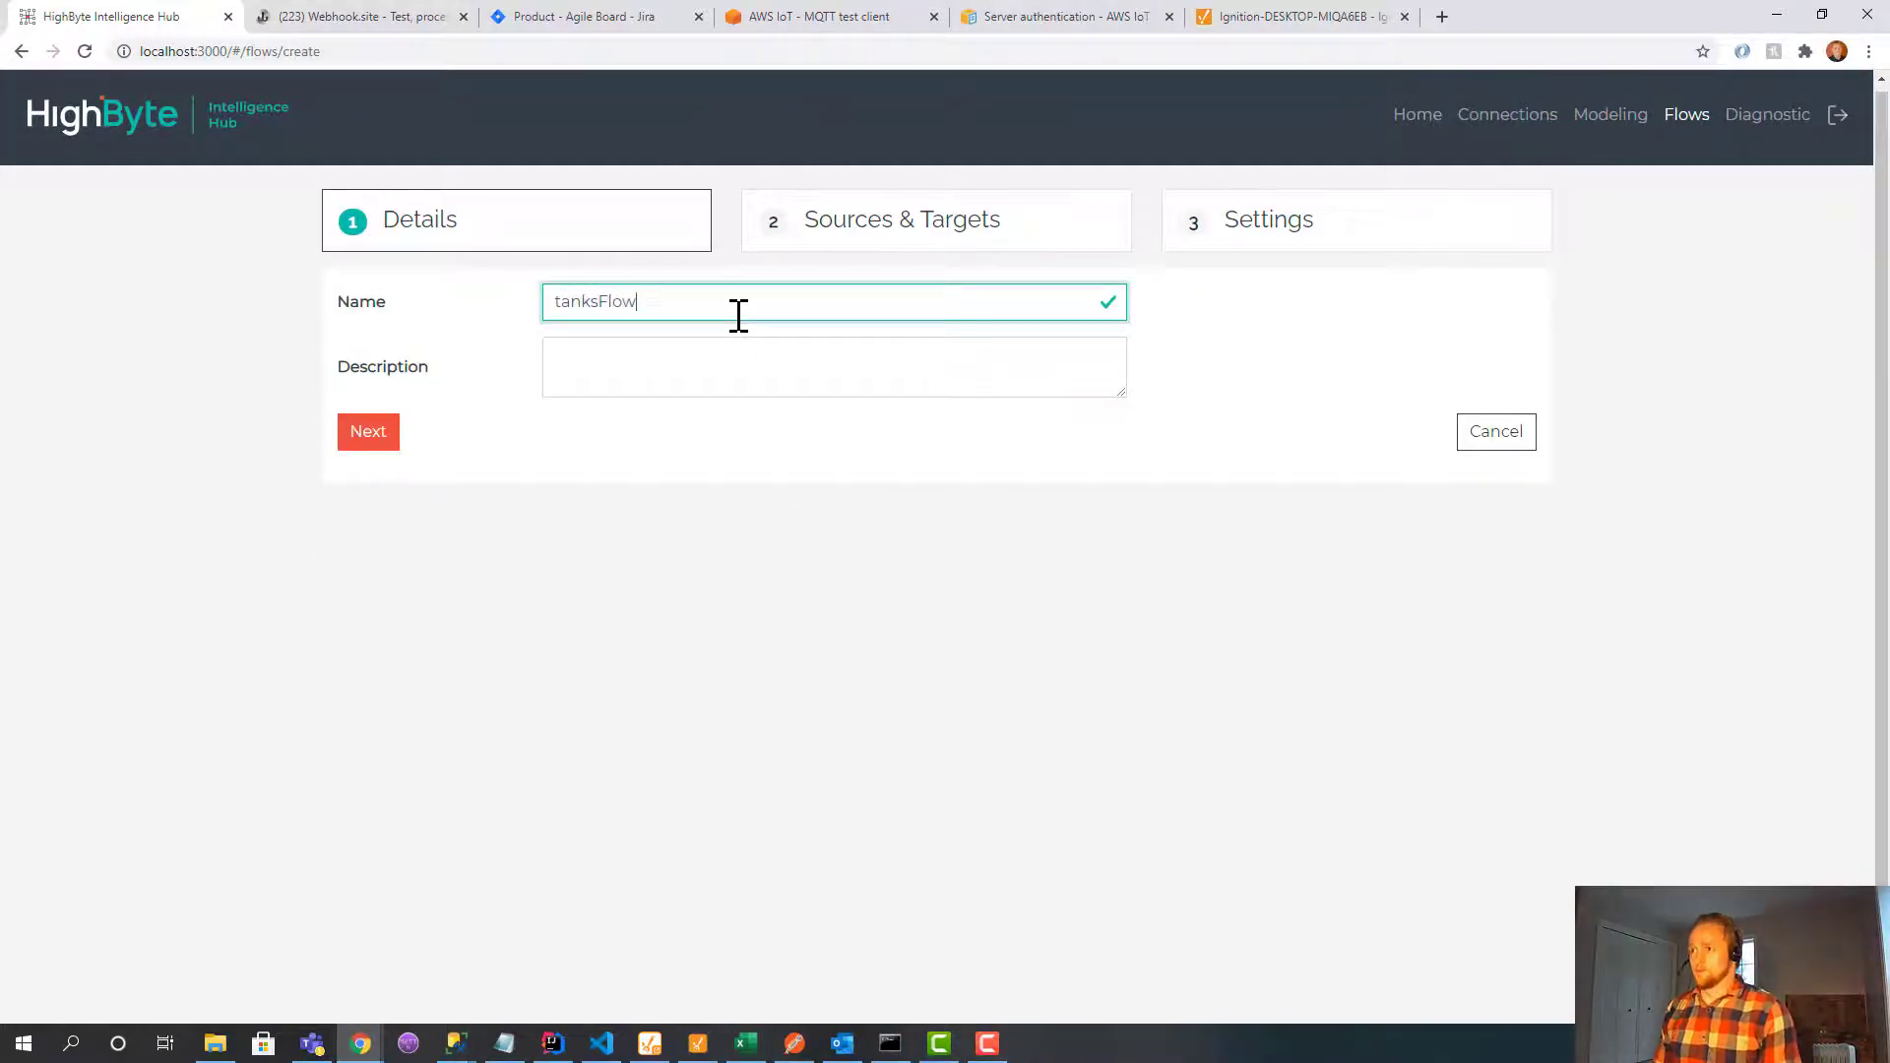
type("Flow")
key("Return")
Set instance tank1 as the flow's source and sparkplug output tanks as its target, then submit.
left_click(1568, 273)
left_click(1527, 363)
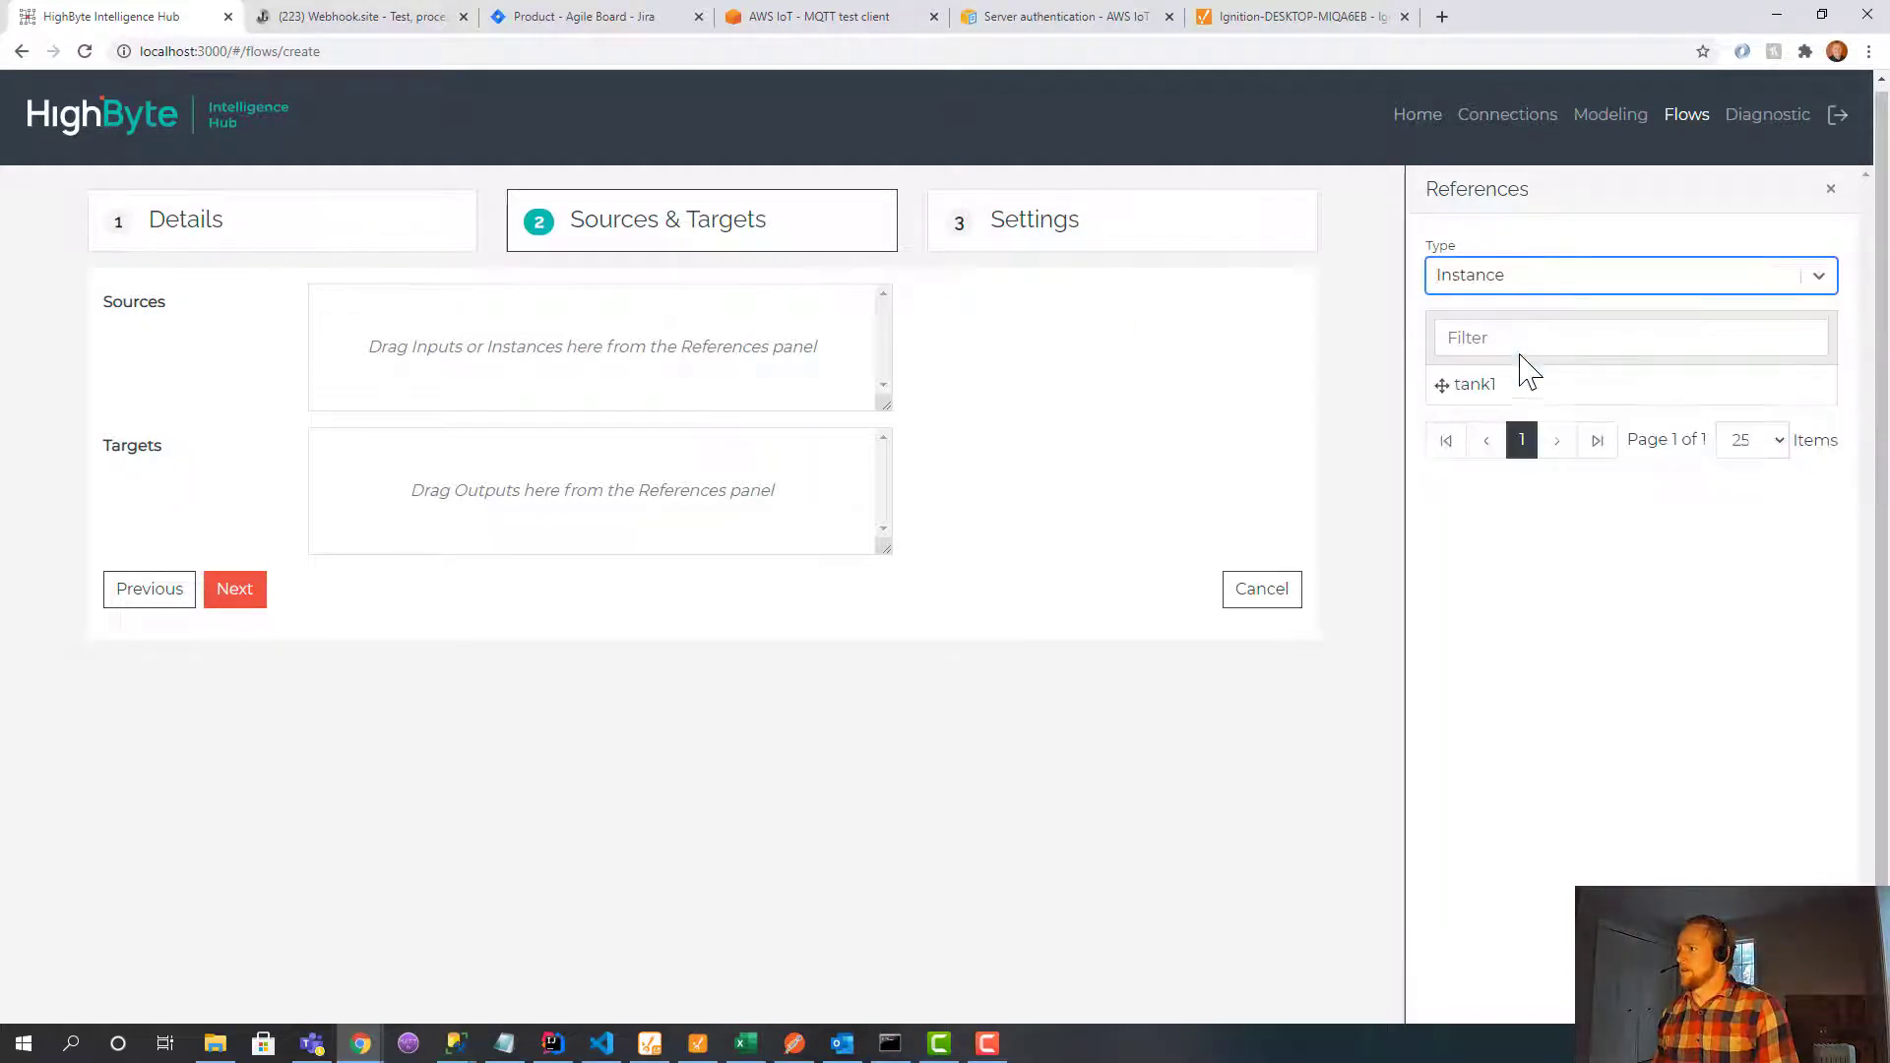
left_click_drag(1525, 384, 620, 370)
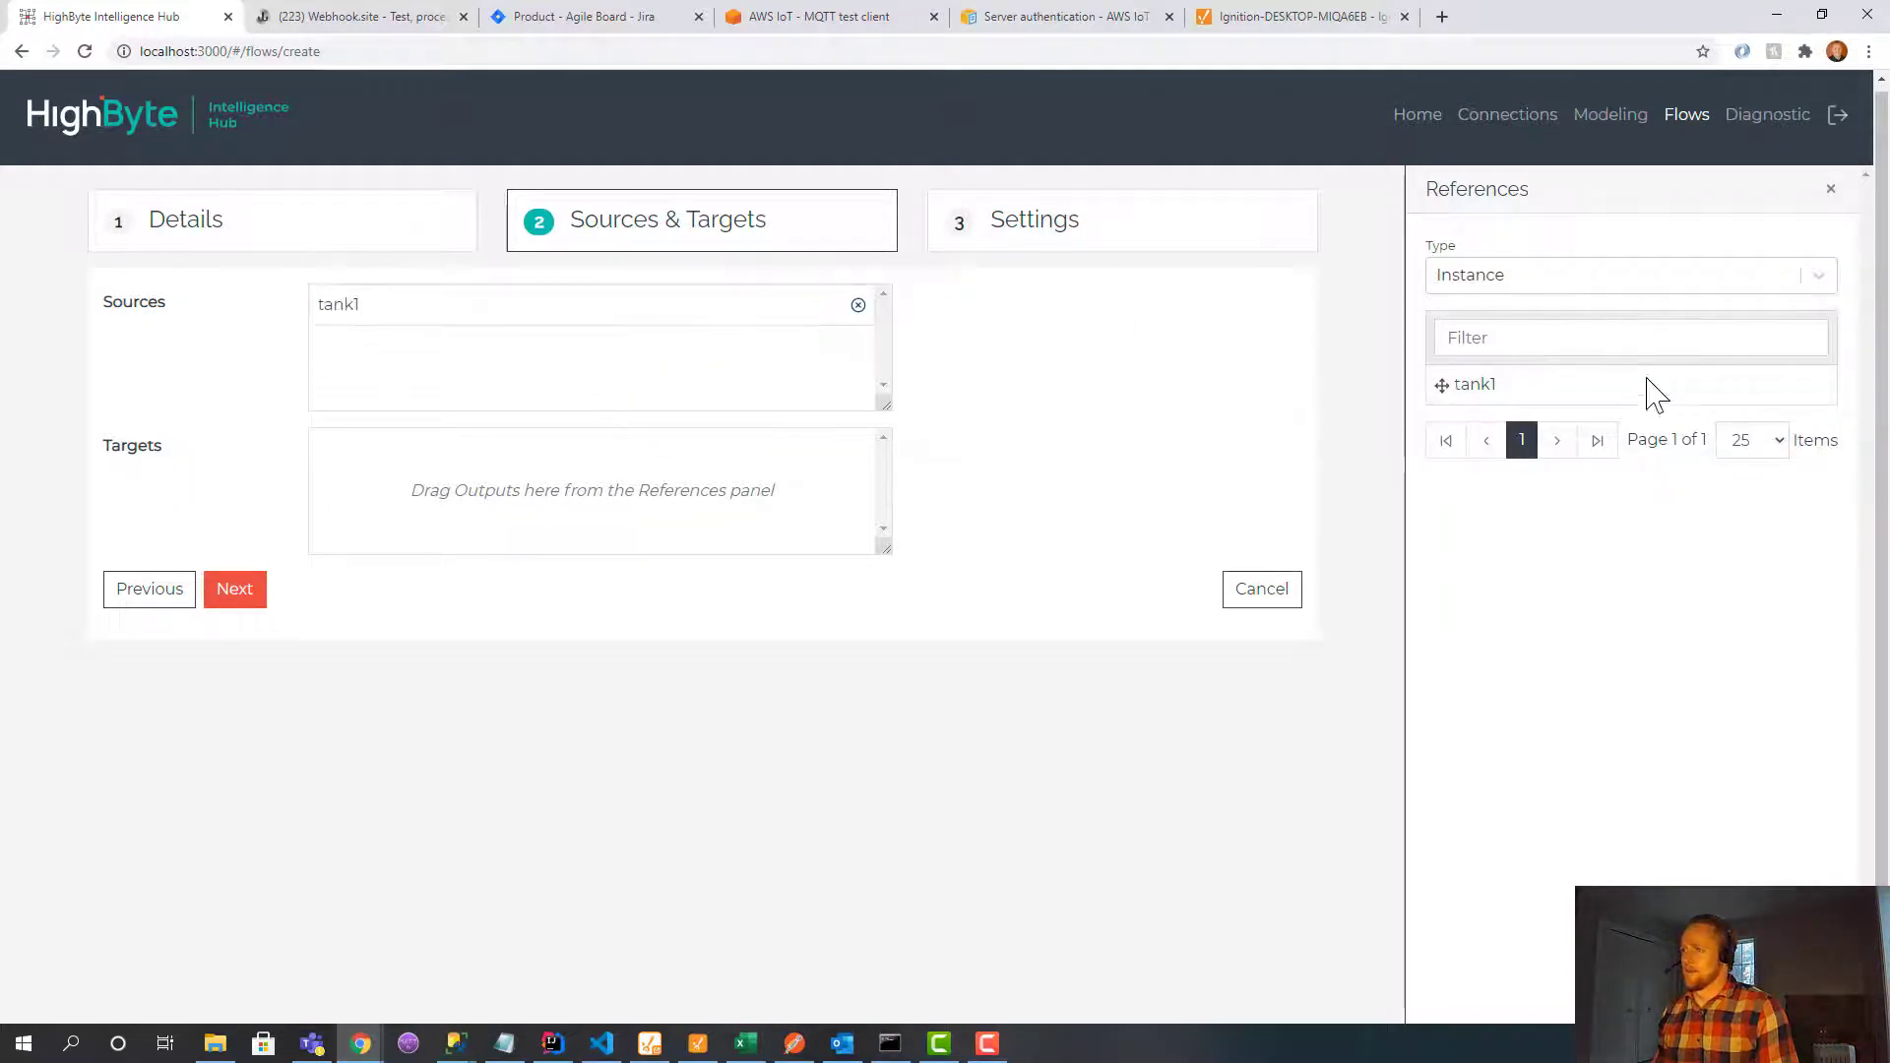
left_click(1652, 285)
left_click(1591, 407)
left_click(1595, 359)
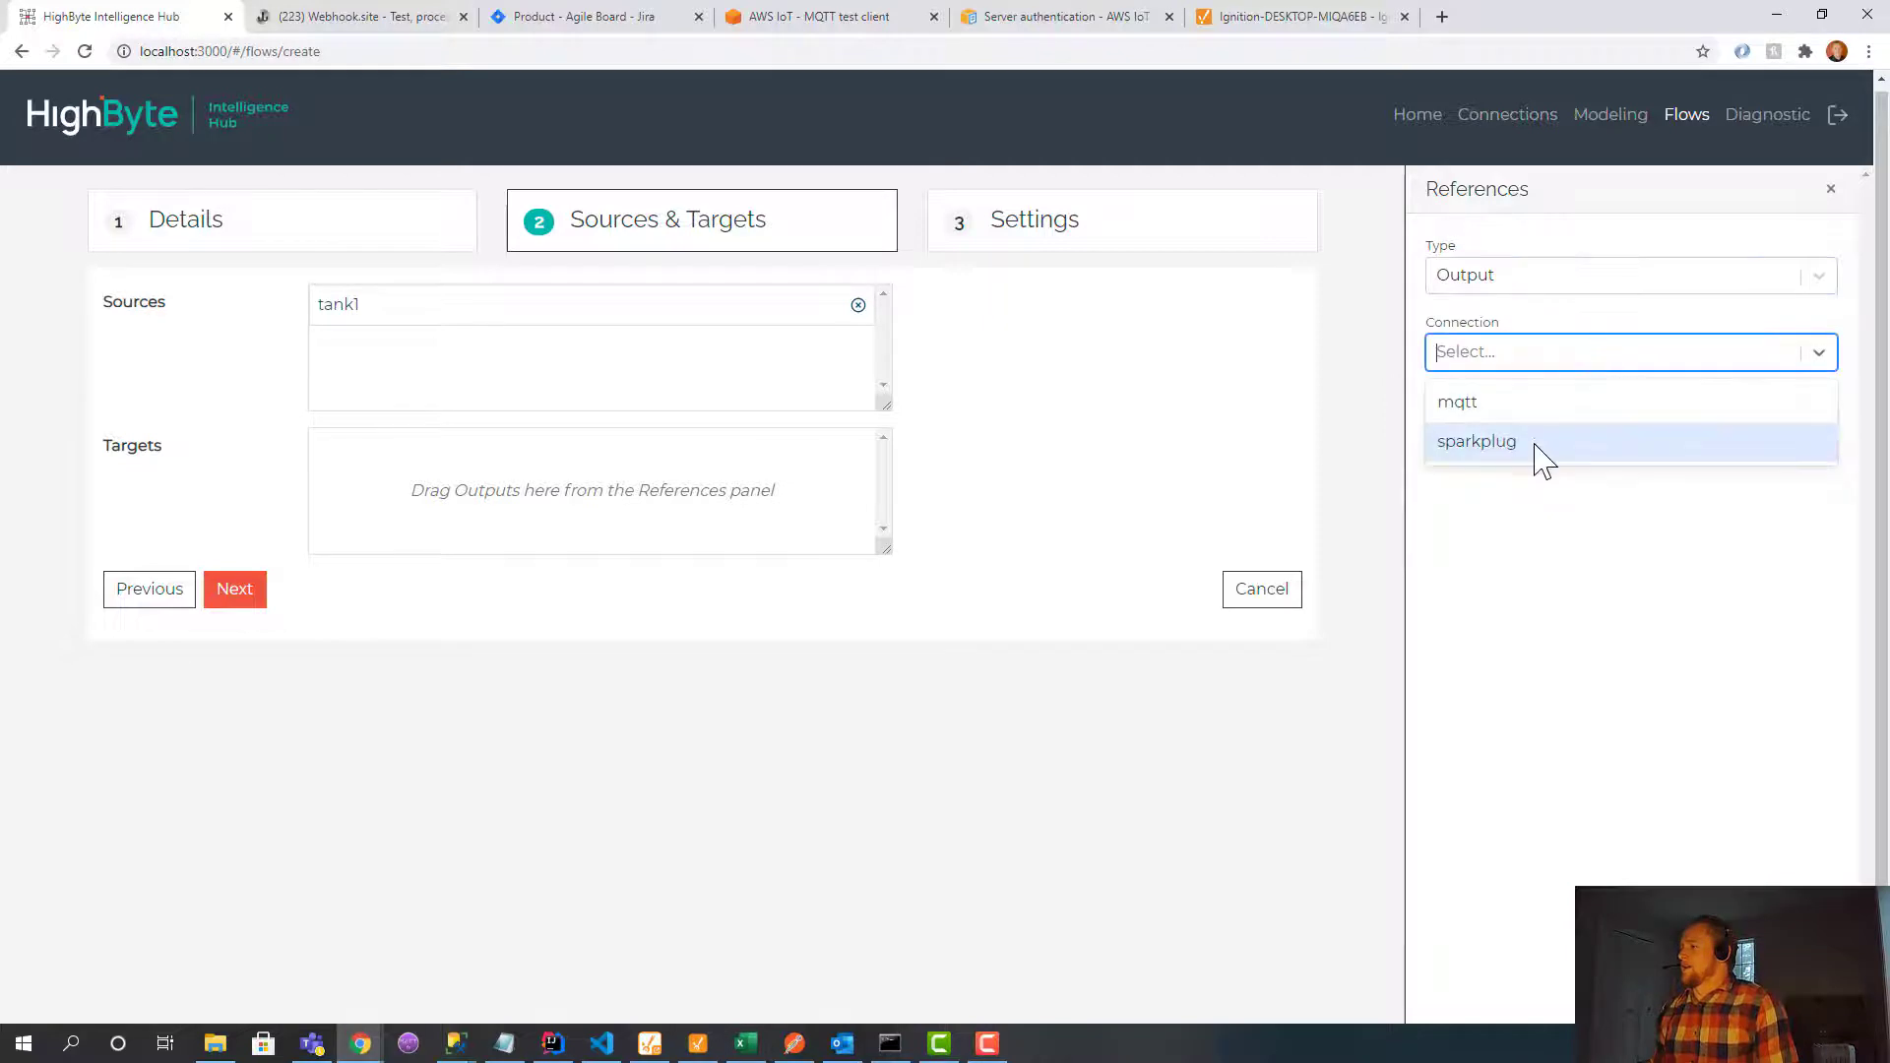
left_click(1536, 444)
left_click_drag(1519, 472, 556, 487)
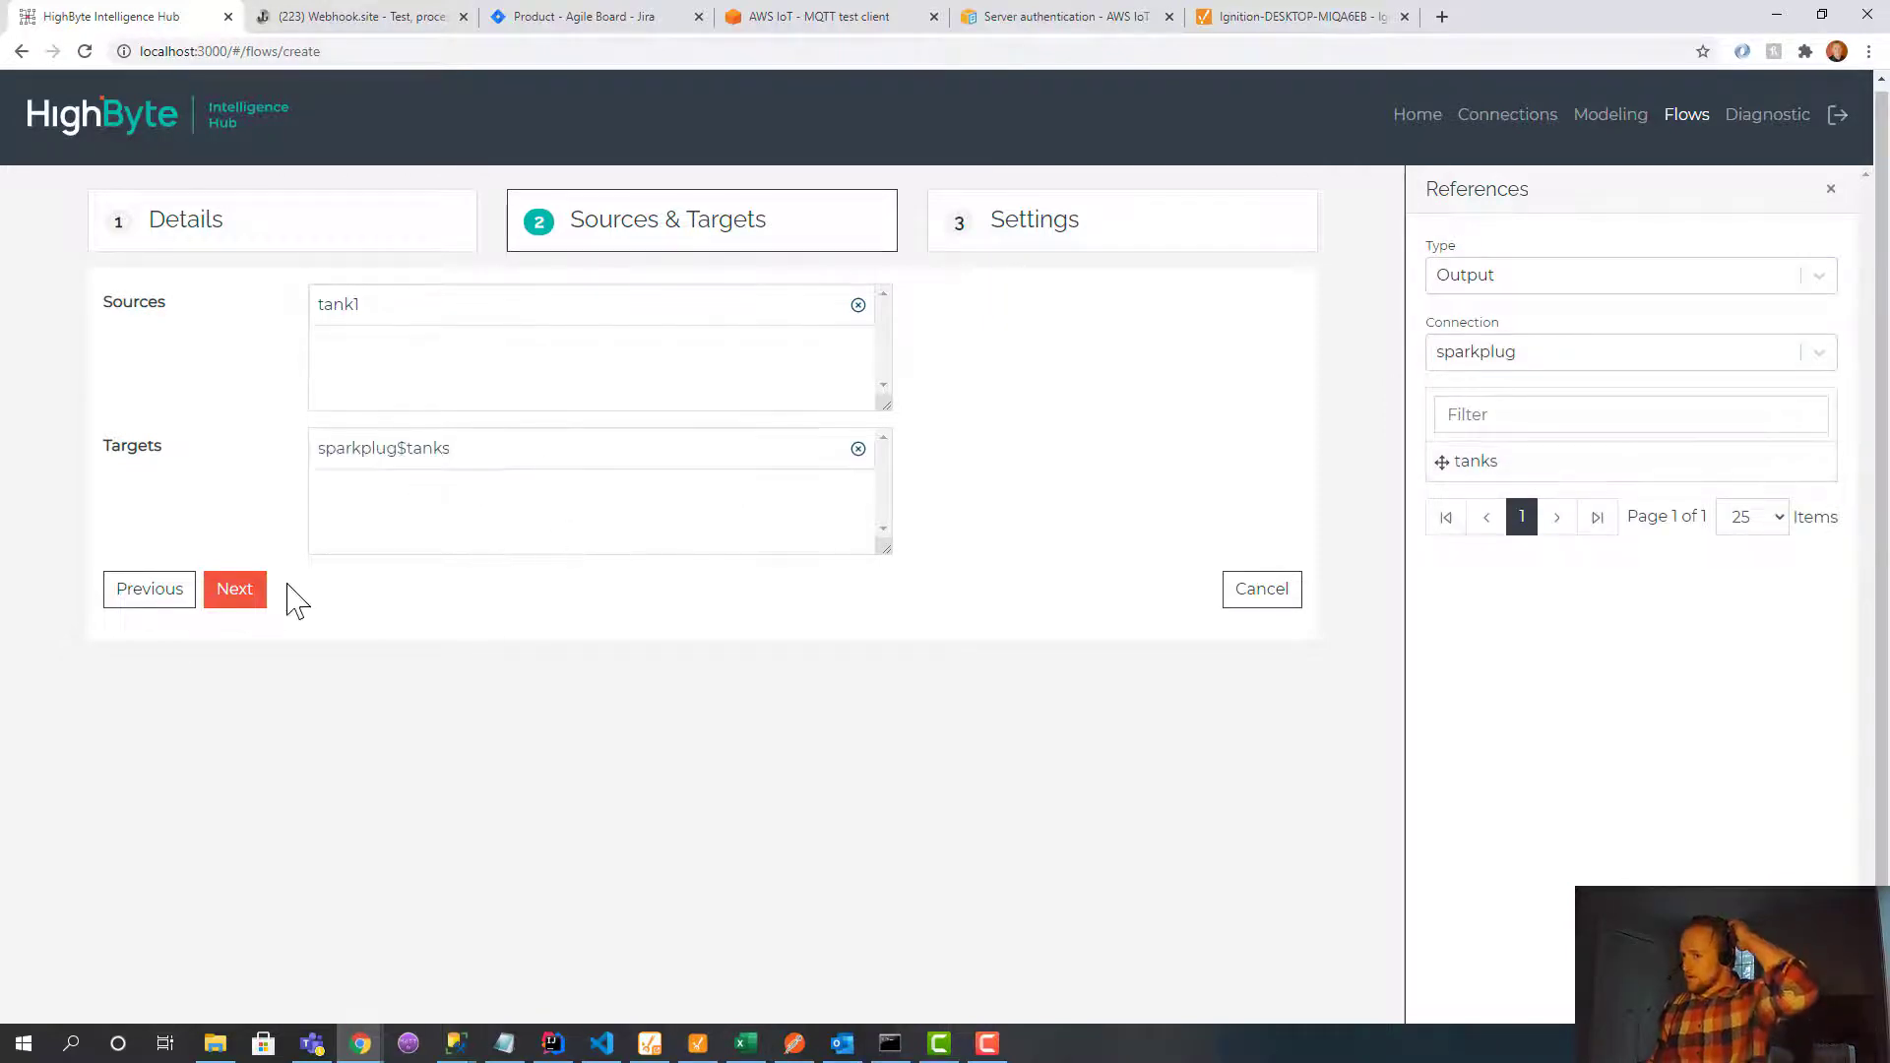
left_click(246, 600)
left_click(476, 512)
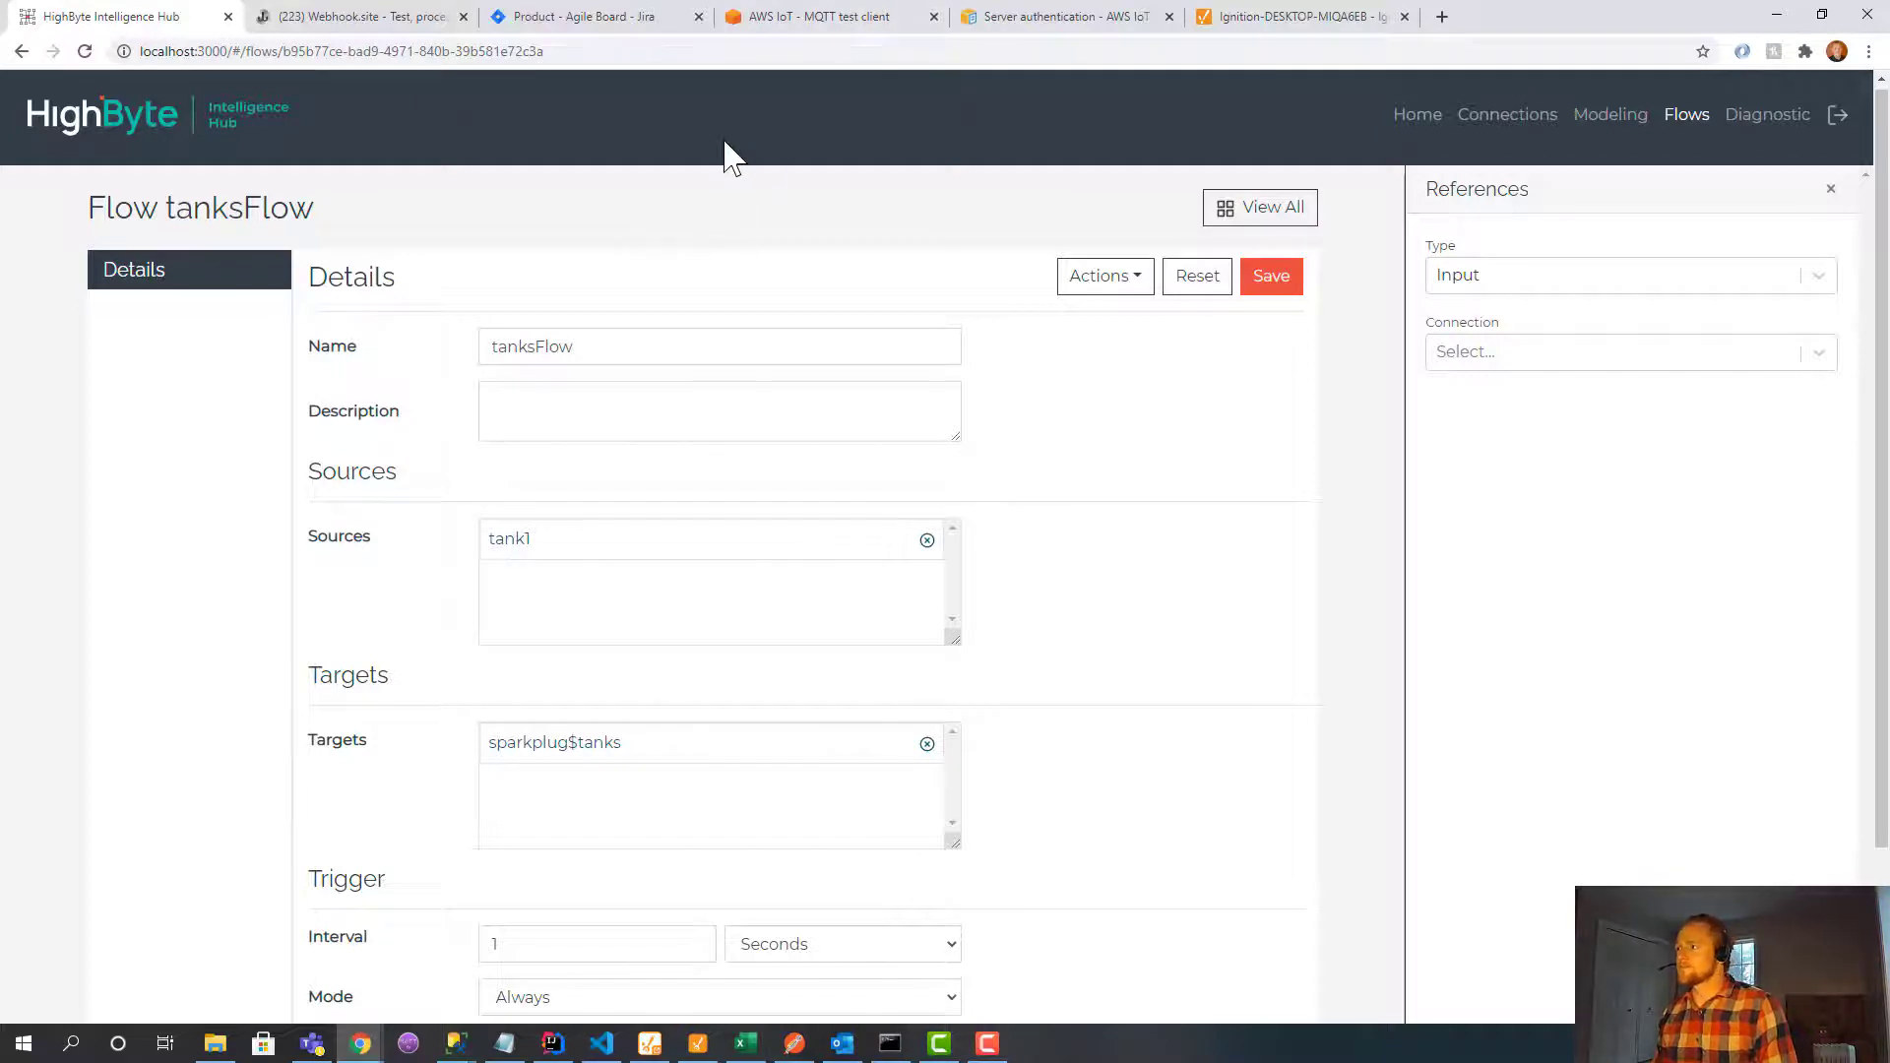
Review the MQTT Engine's broker server connection and its default namespaces, including Sparkplug B, in Ignition Gateway.
left_click(1226, 23)
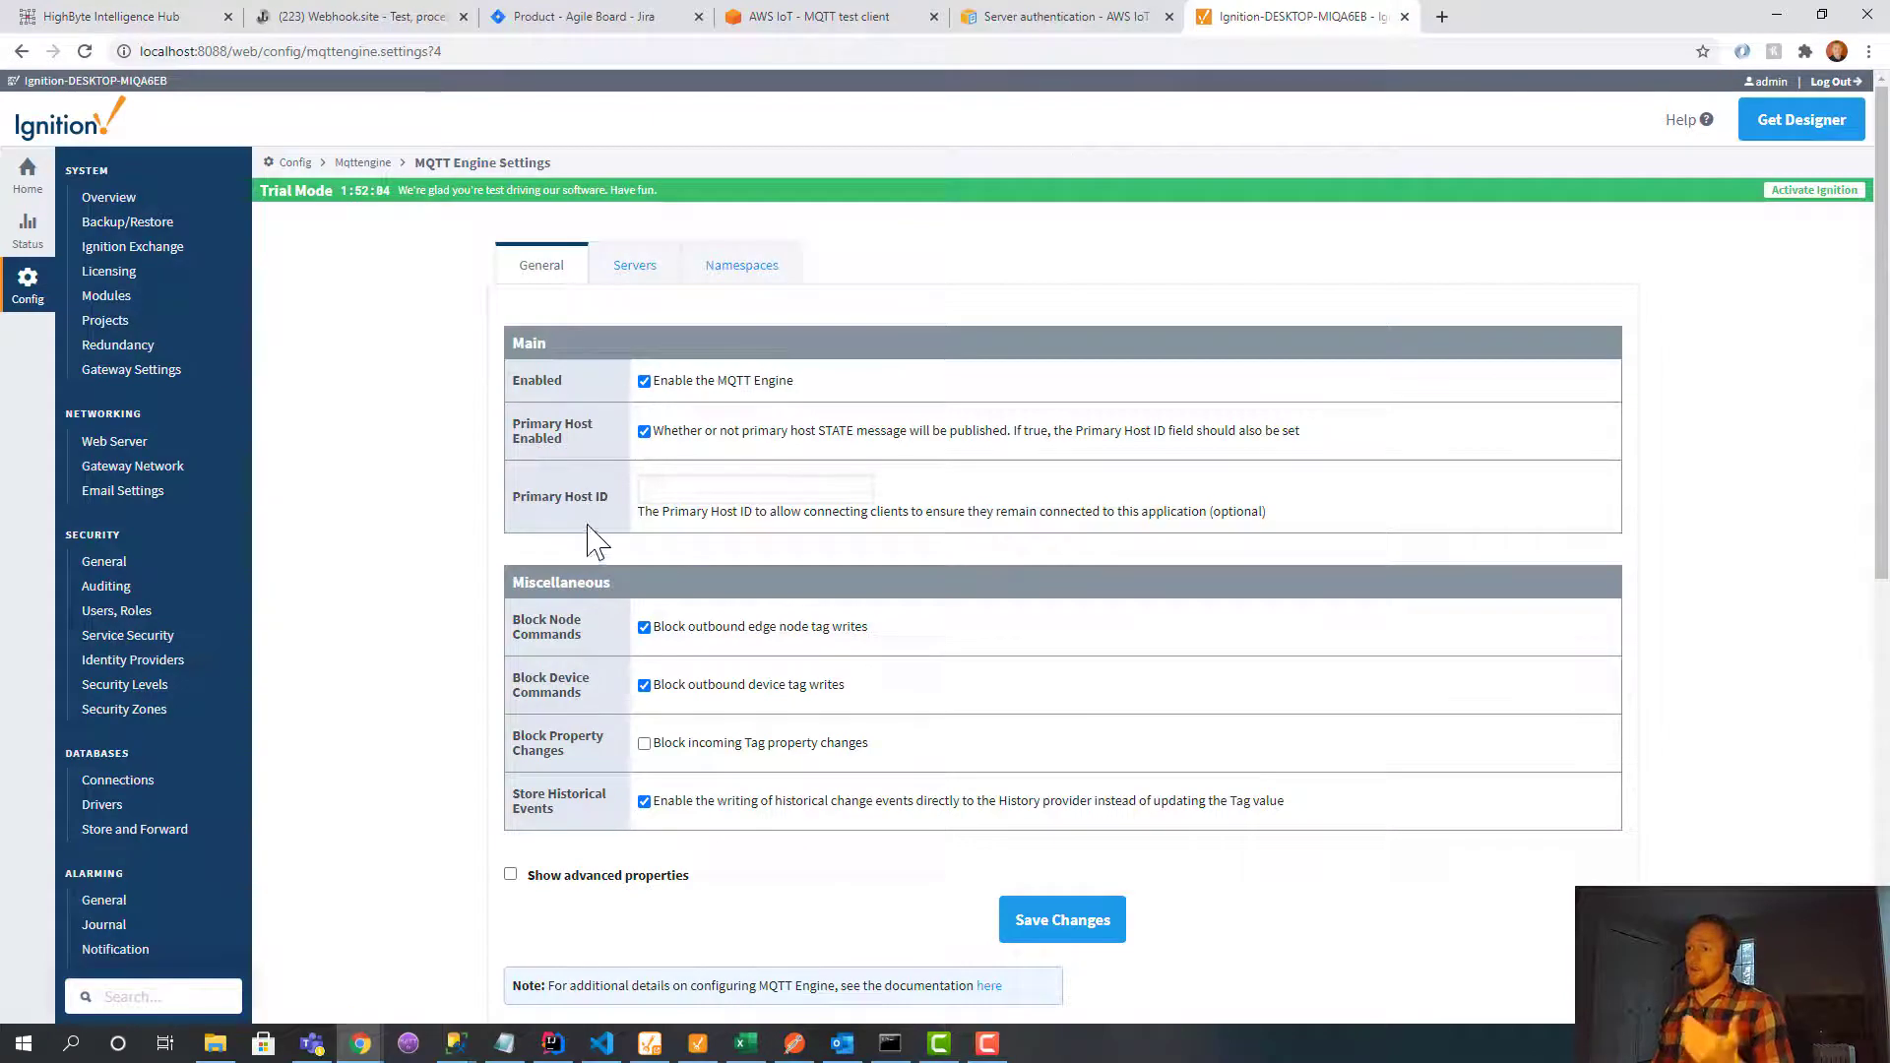
scroll(154, 744, "down", 2)
scroll(155, 758, "down", 7)
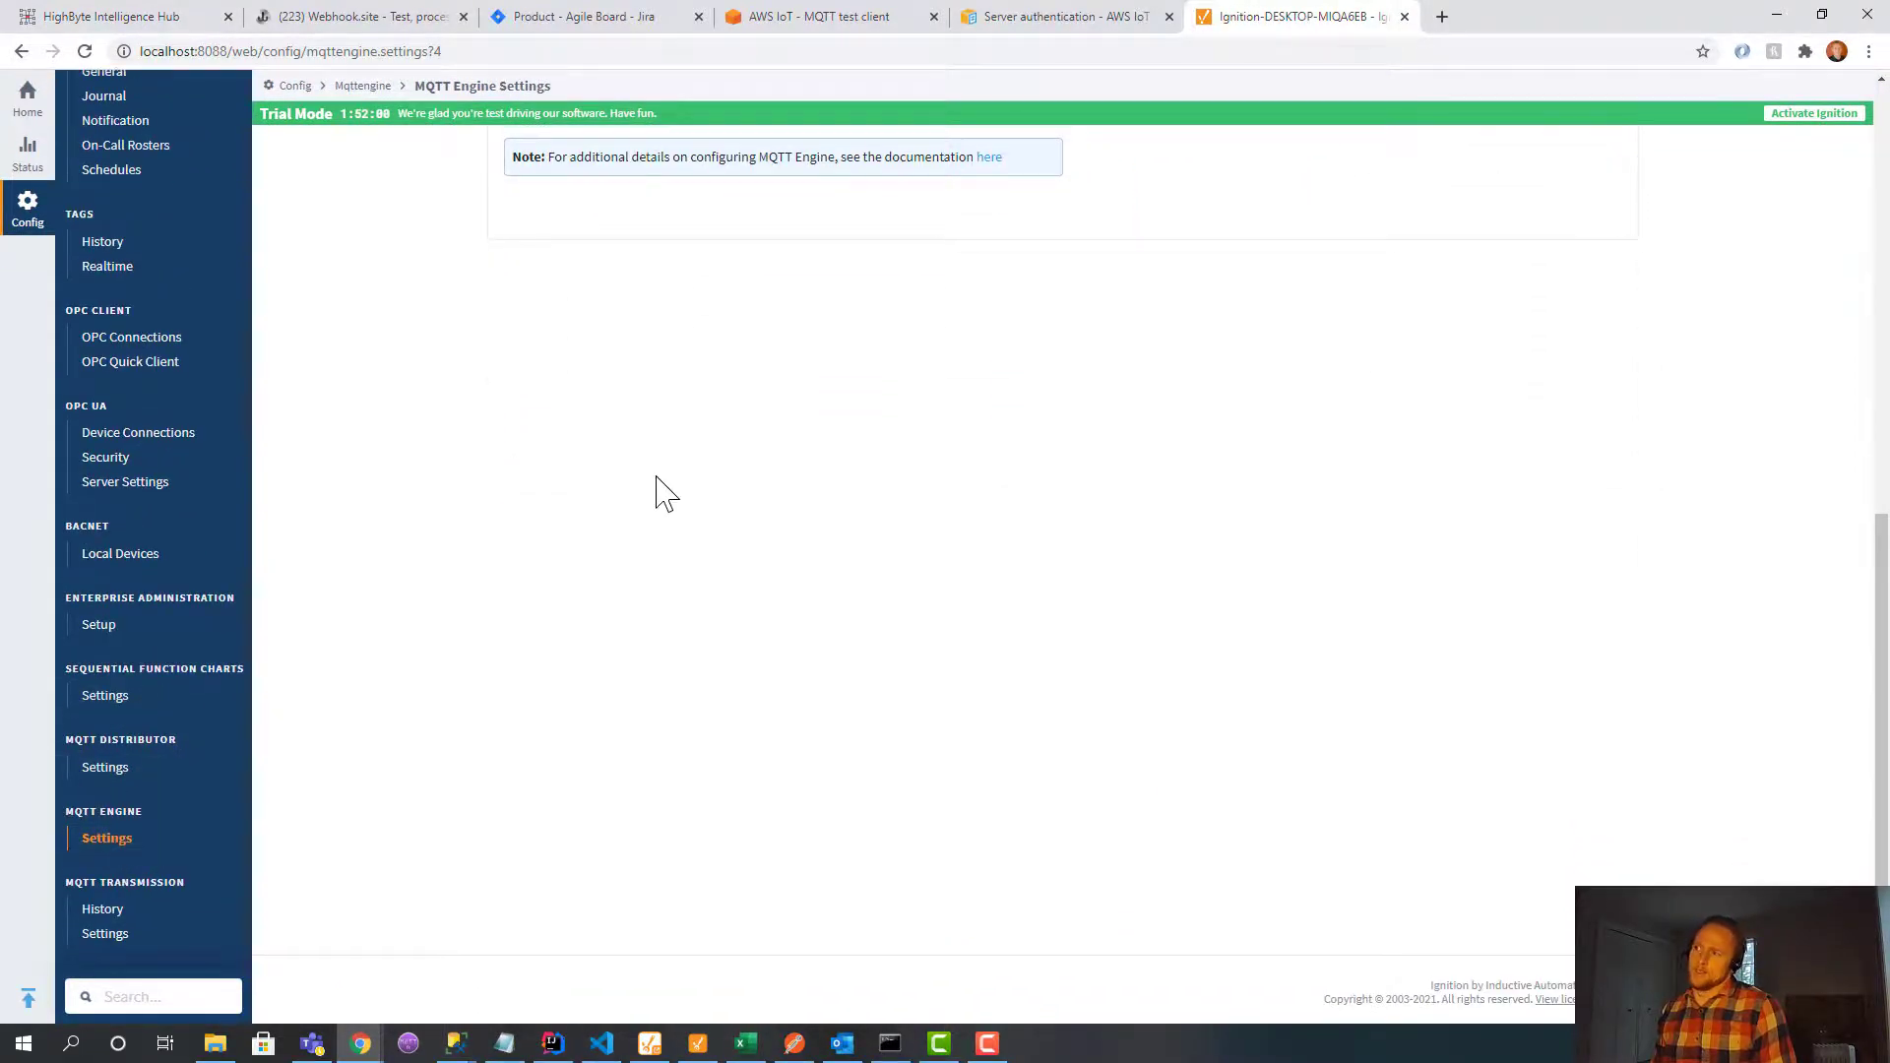
scroll(663, 493, "up", 8)
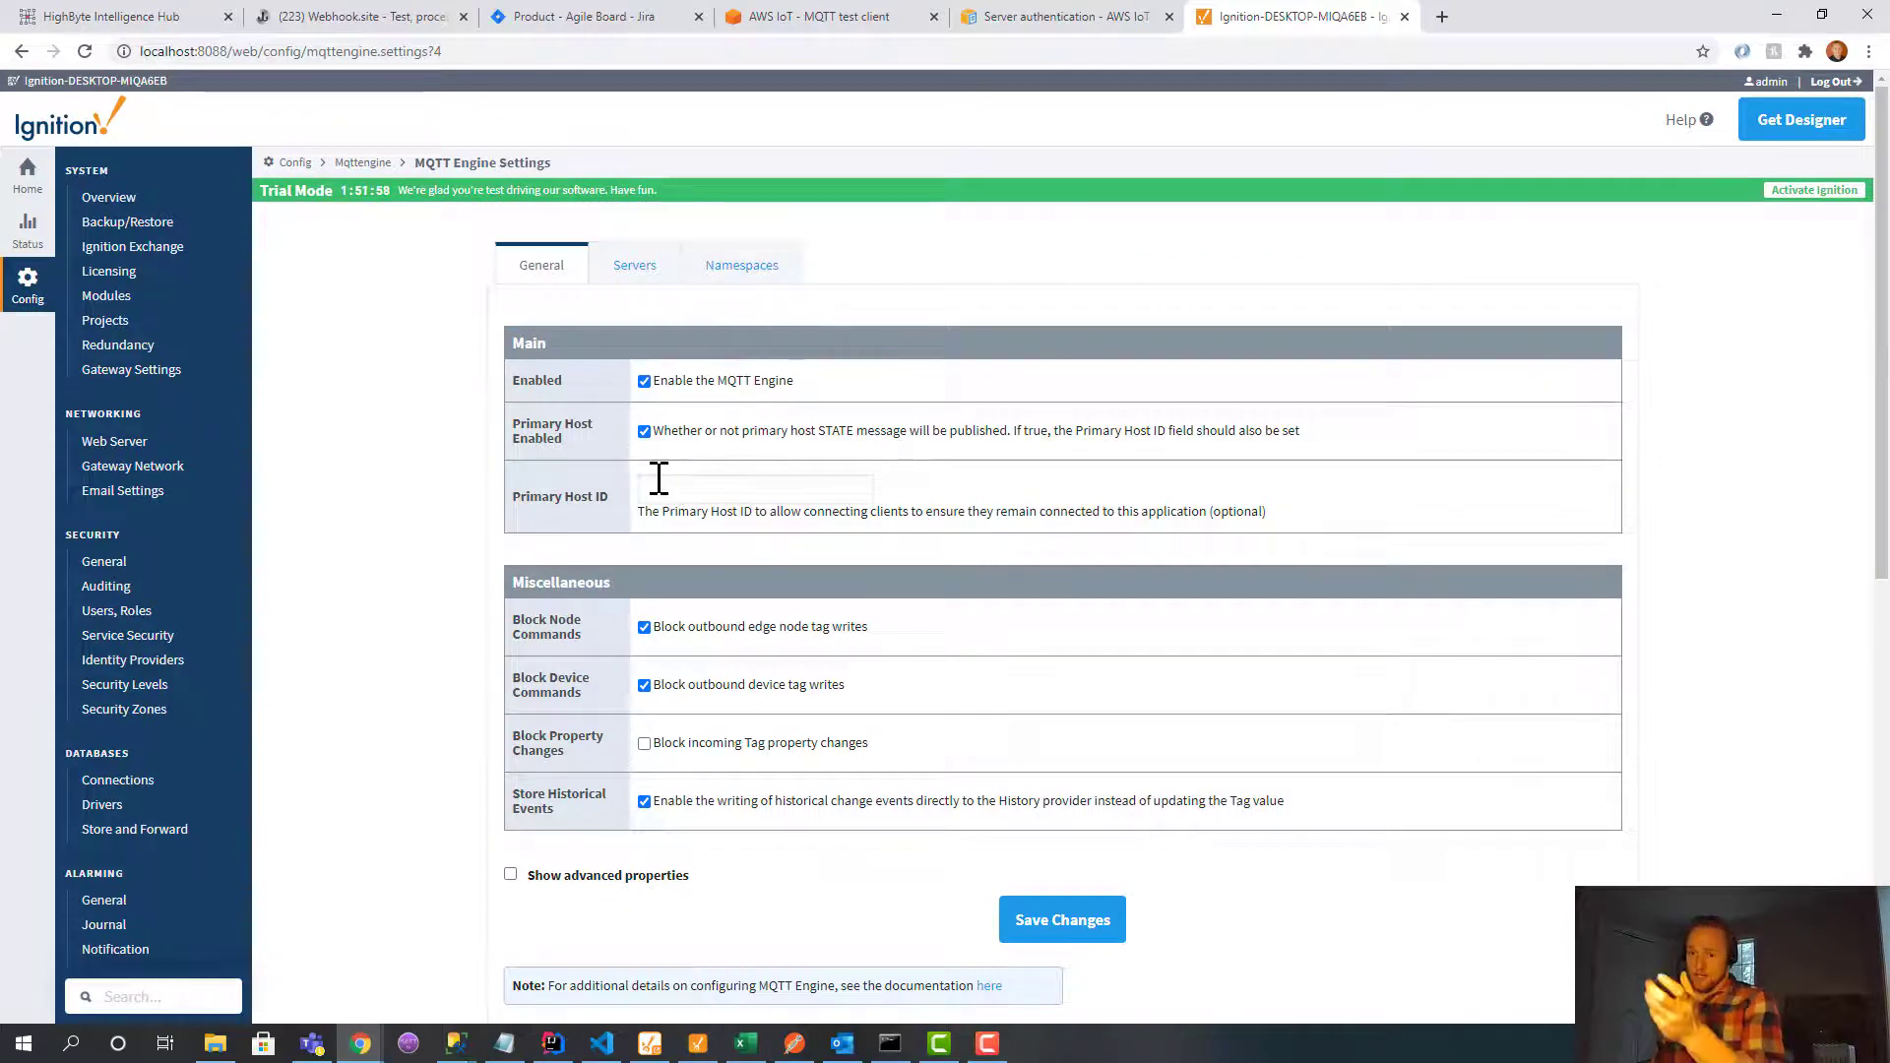
scroll(270, 725, "down", 7)
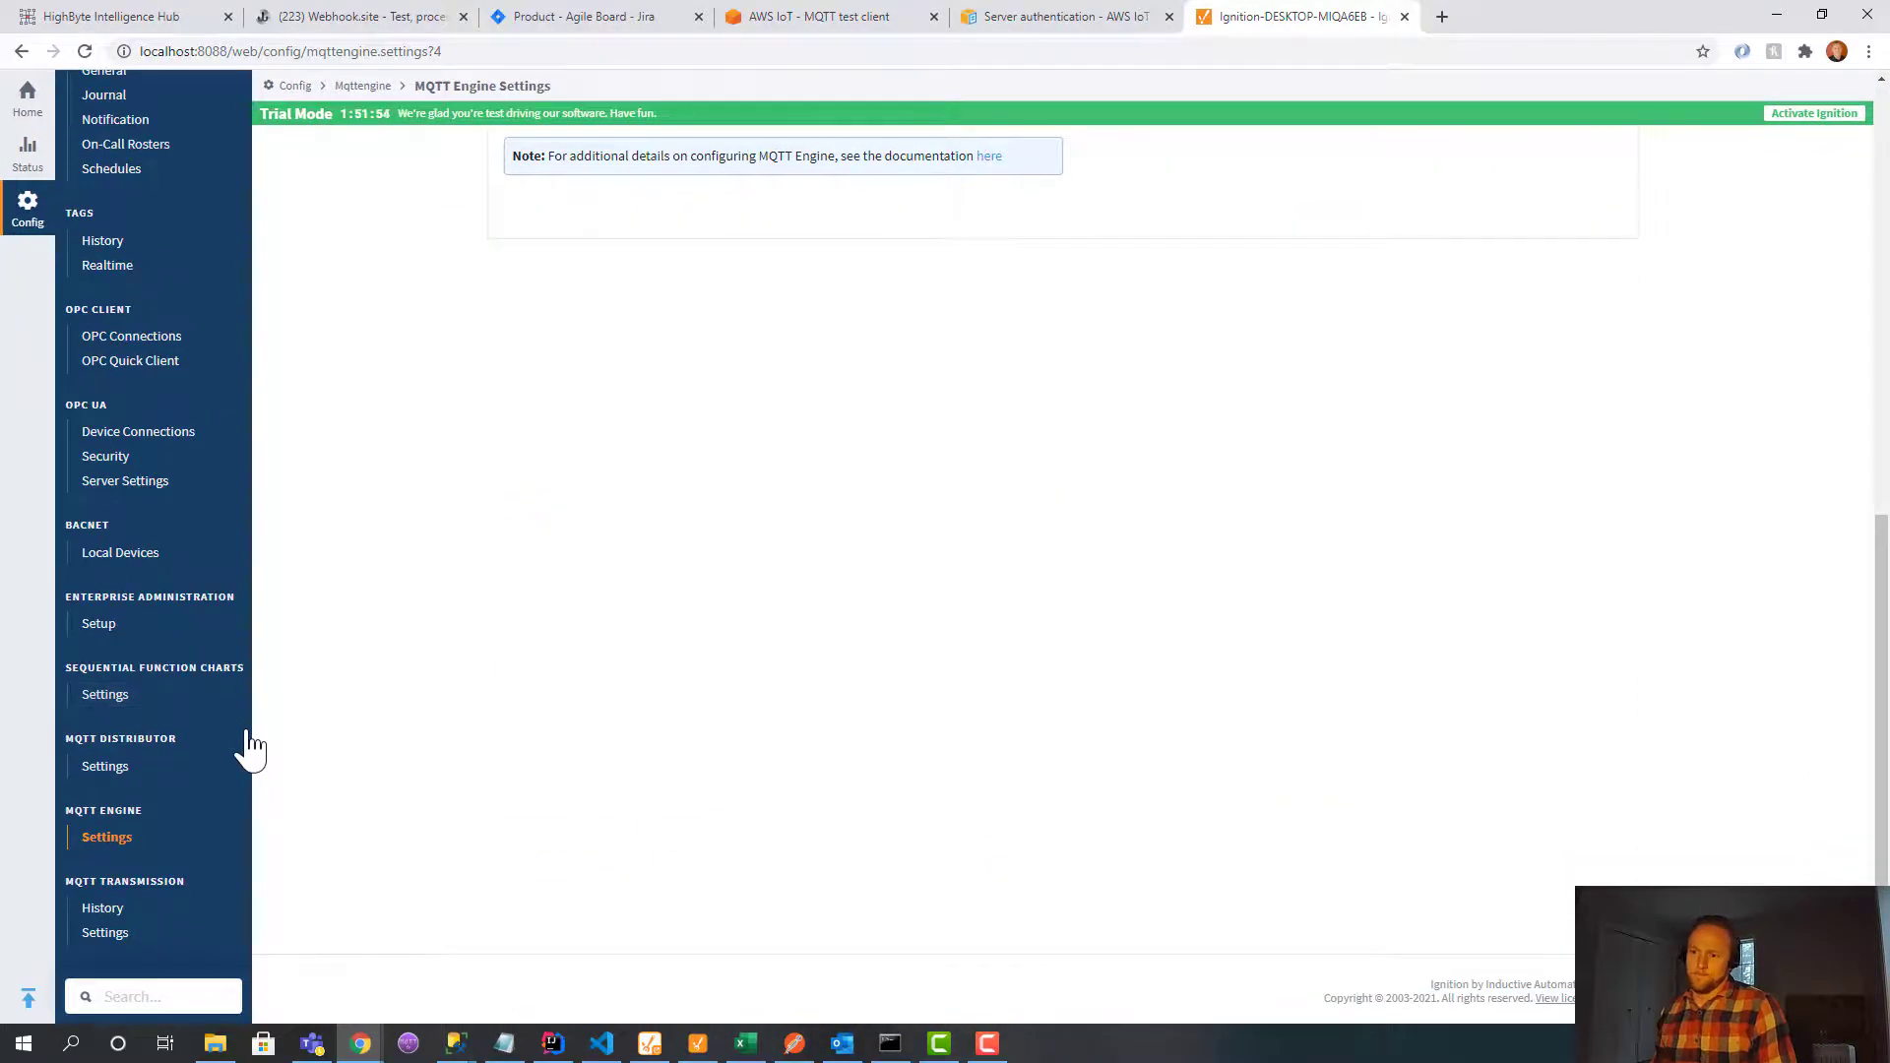
scroll(253, 746, "up", 8)
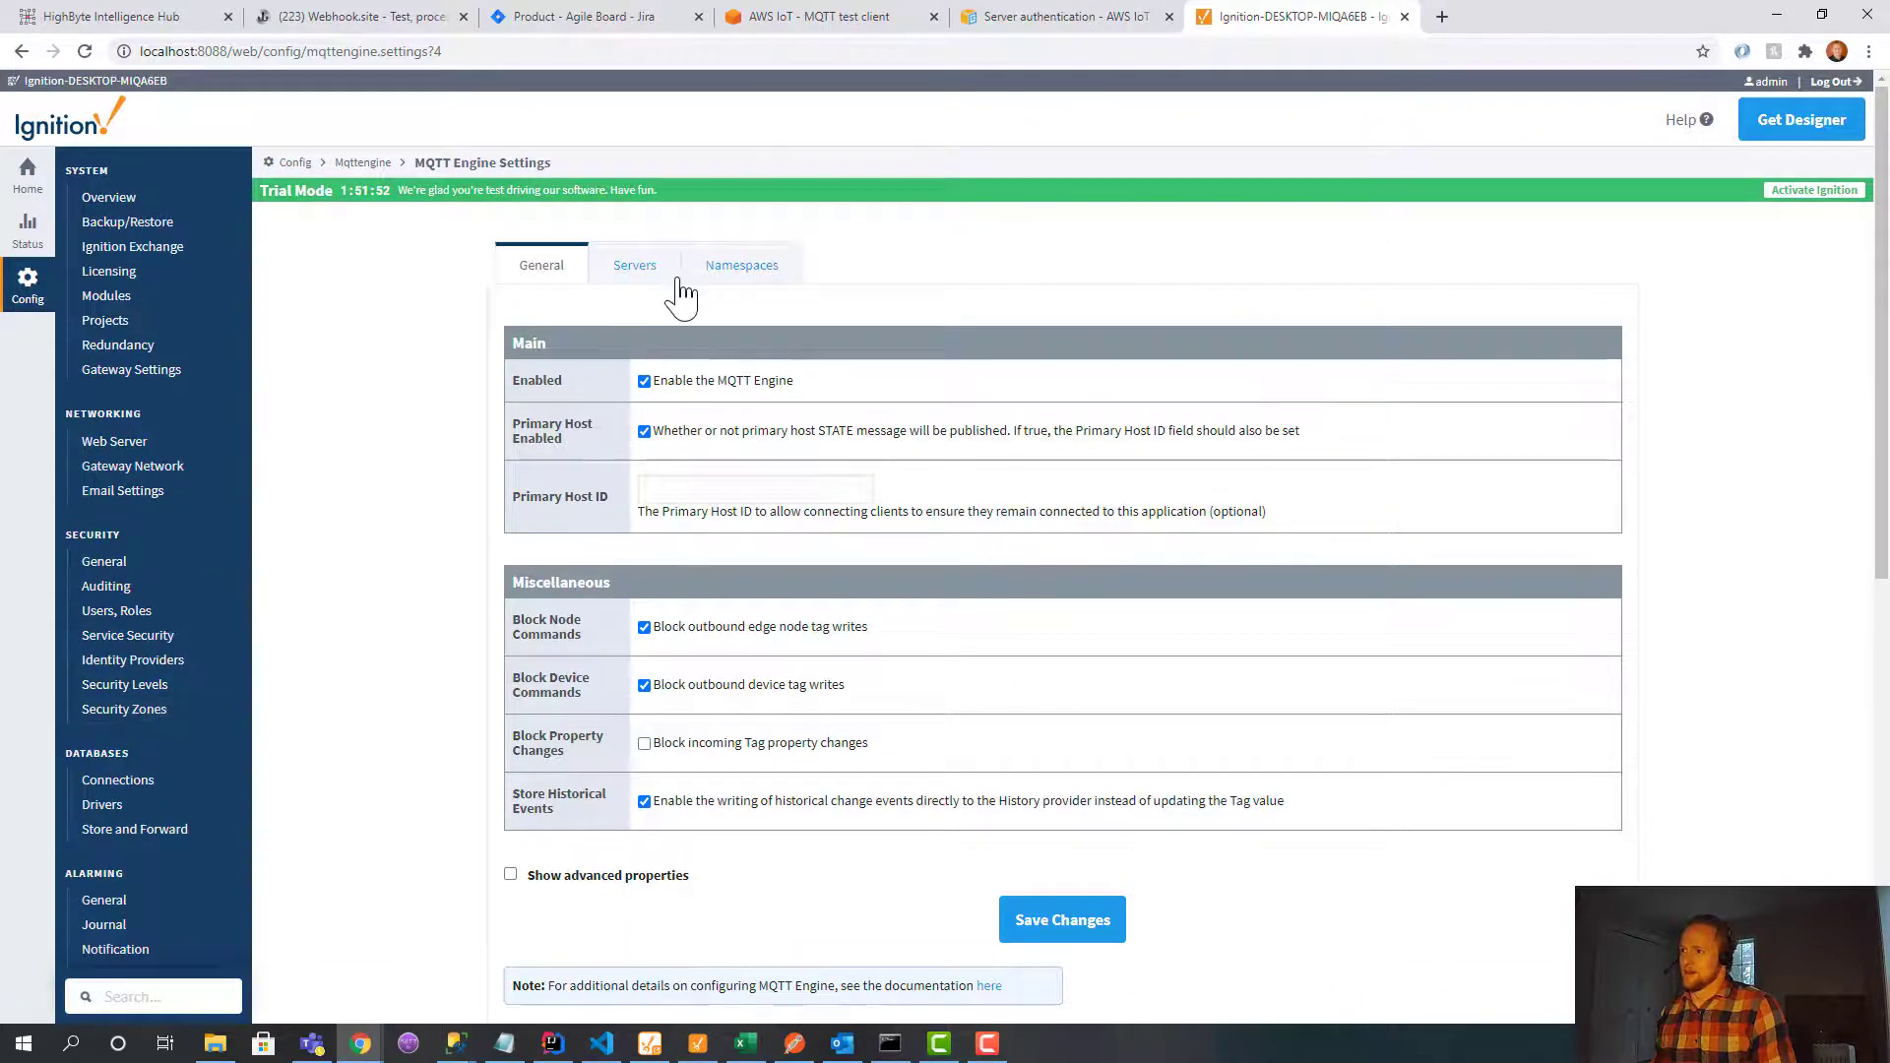
left_click(638, 272)
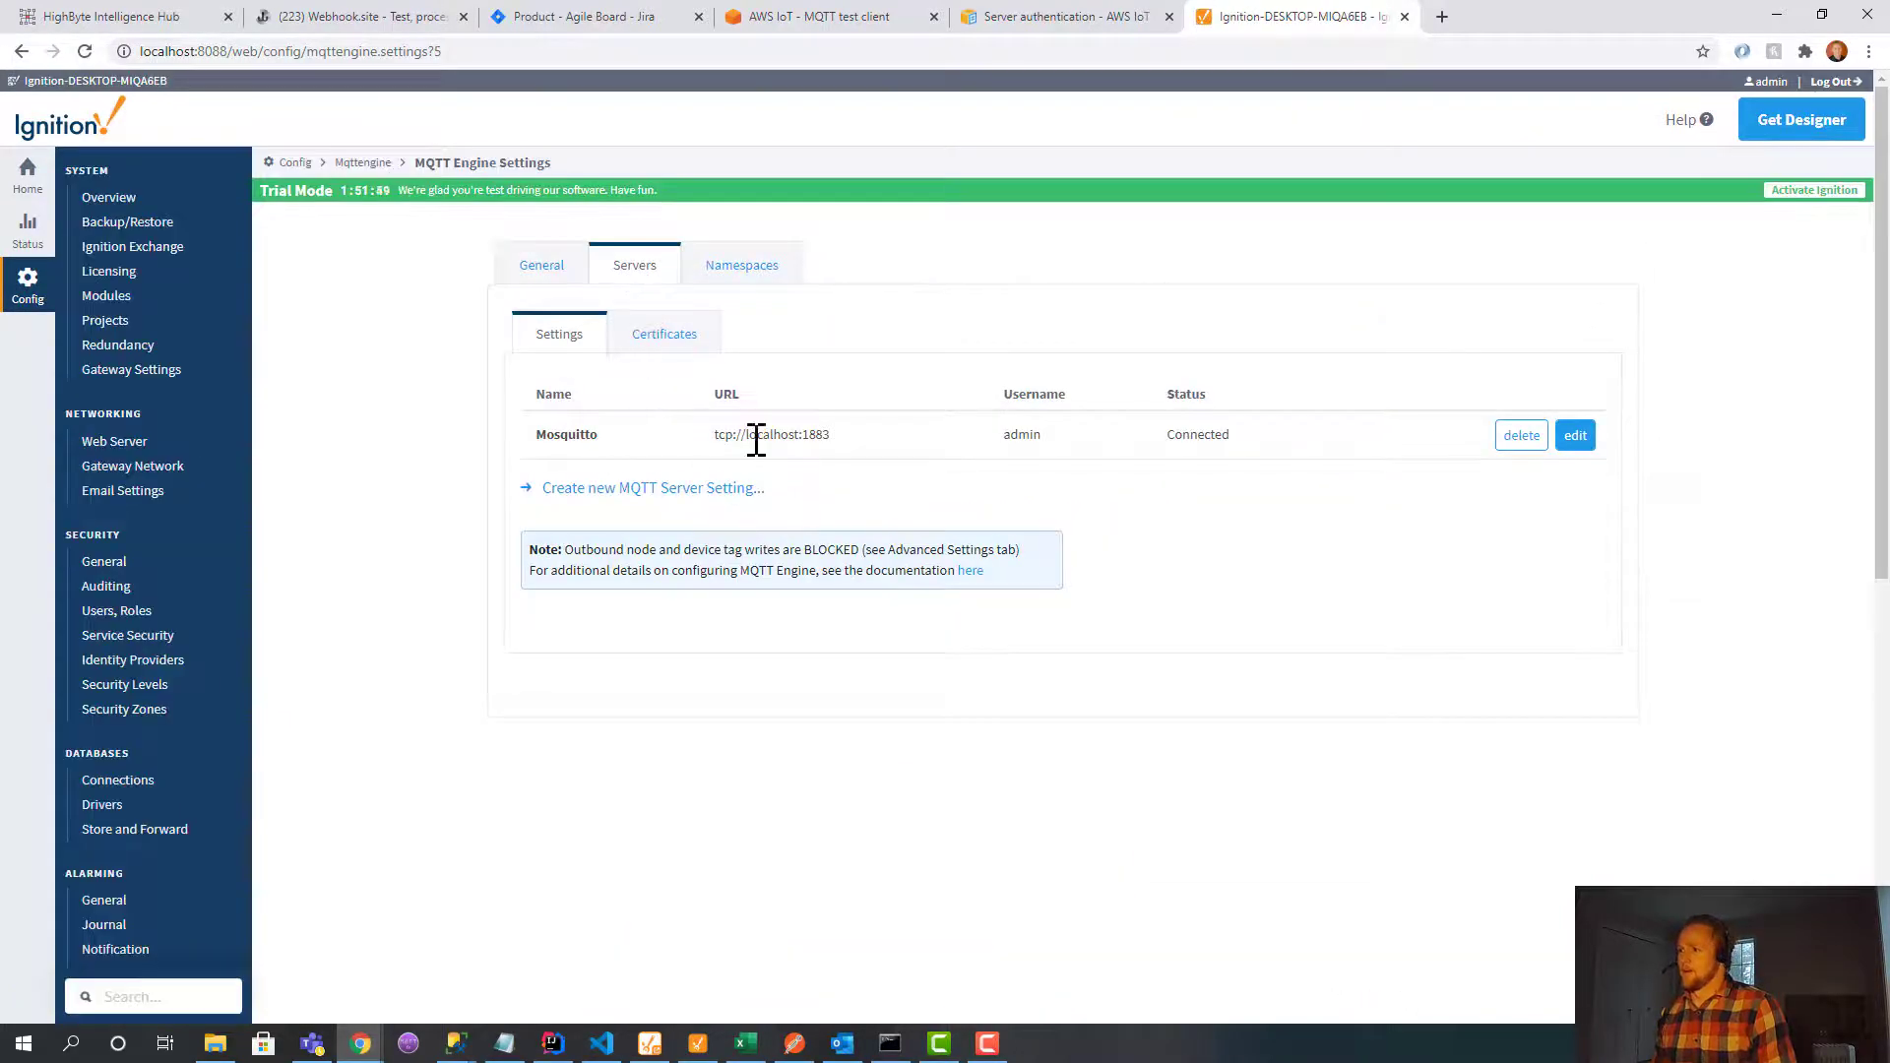
left_click(745, 283)
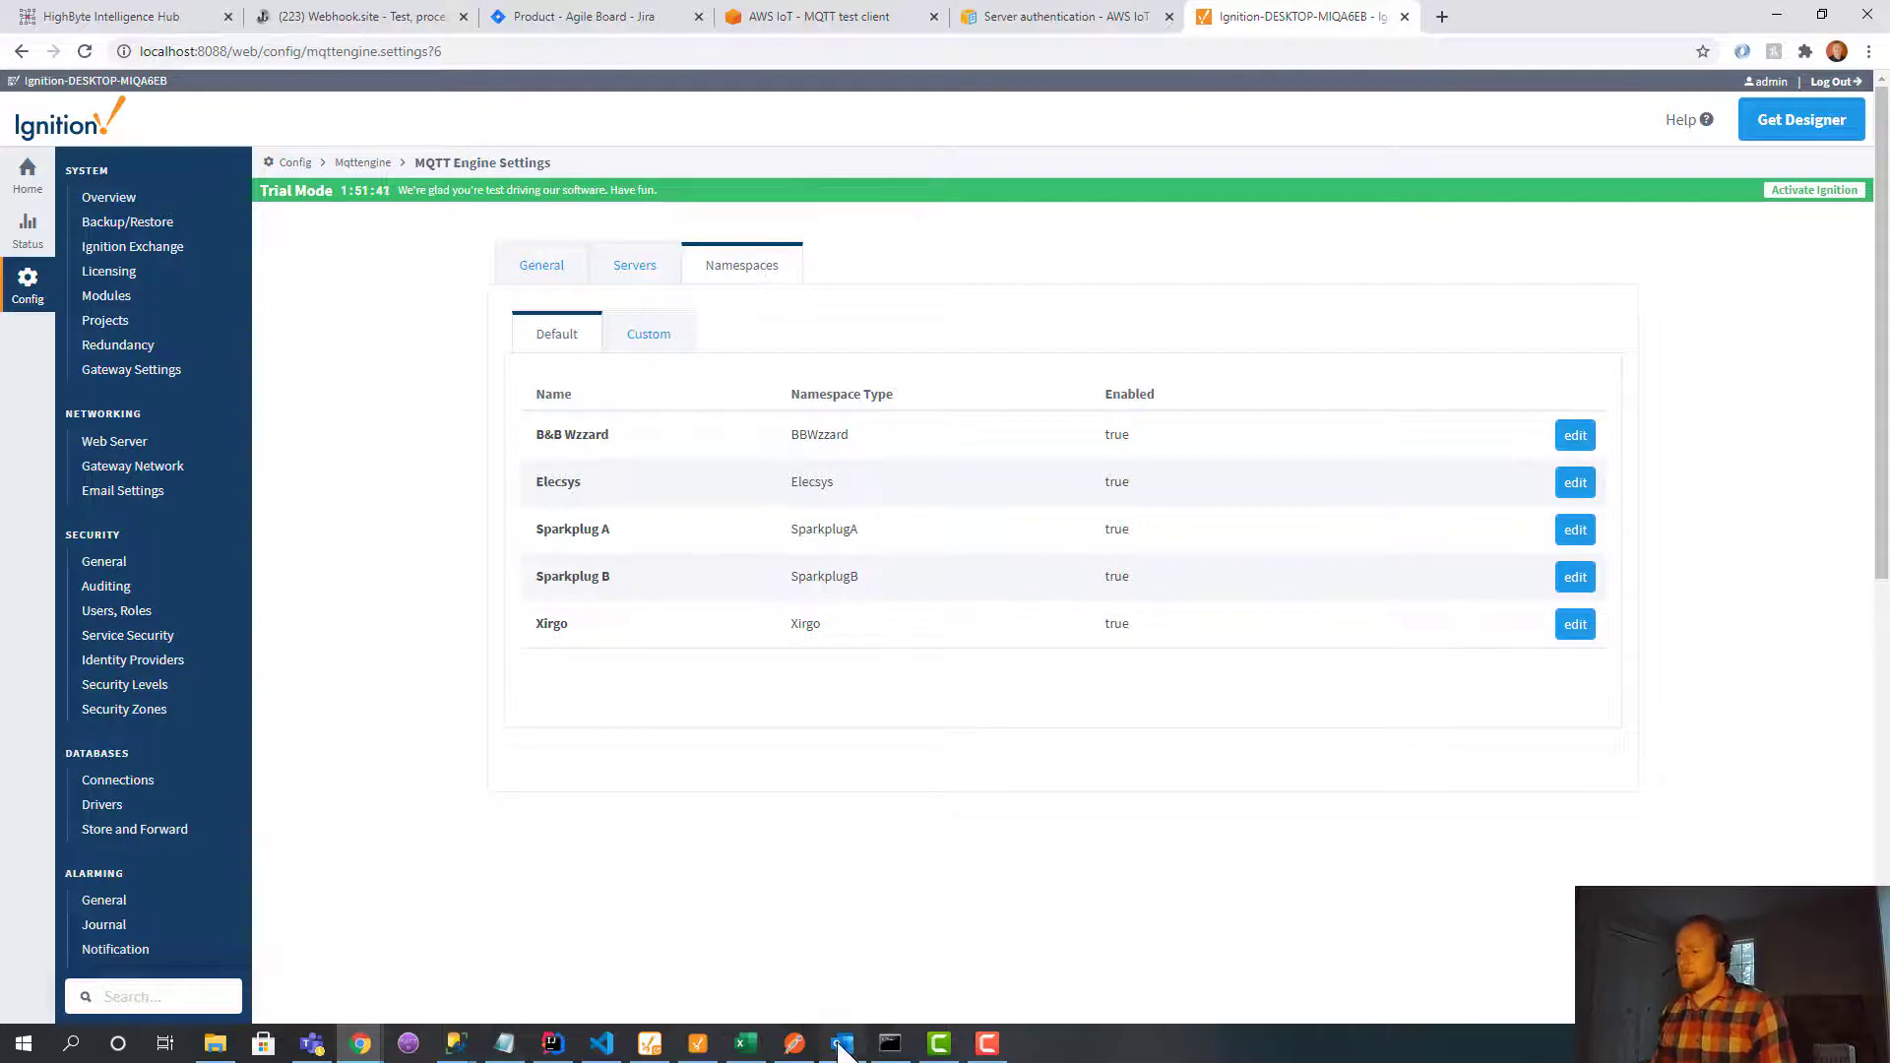
left_click(698, 1043)
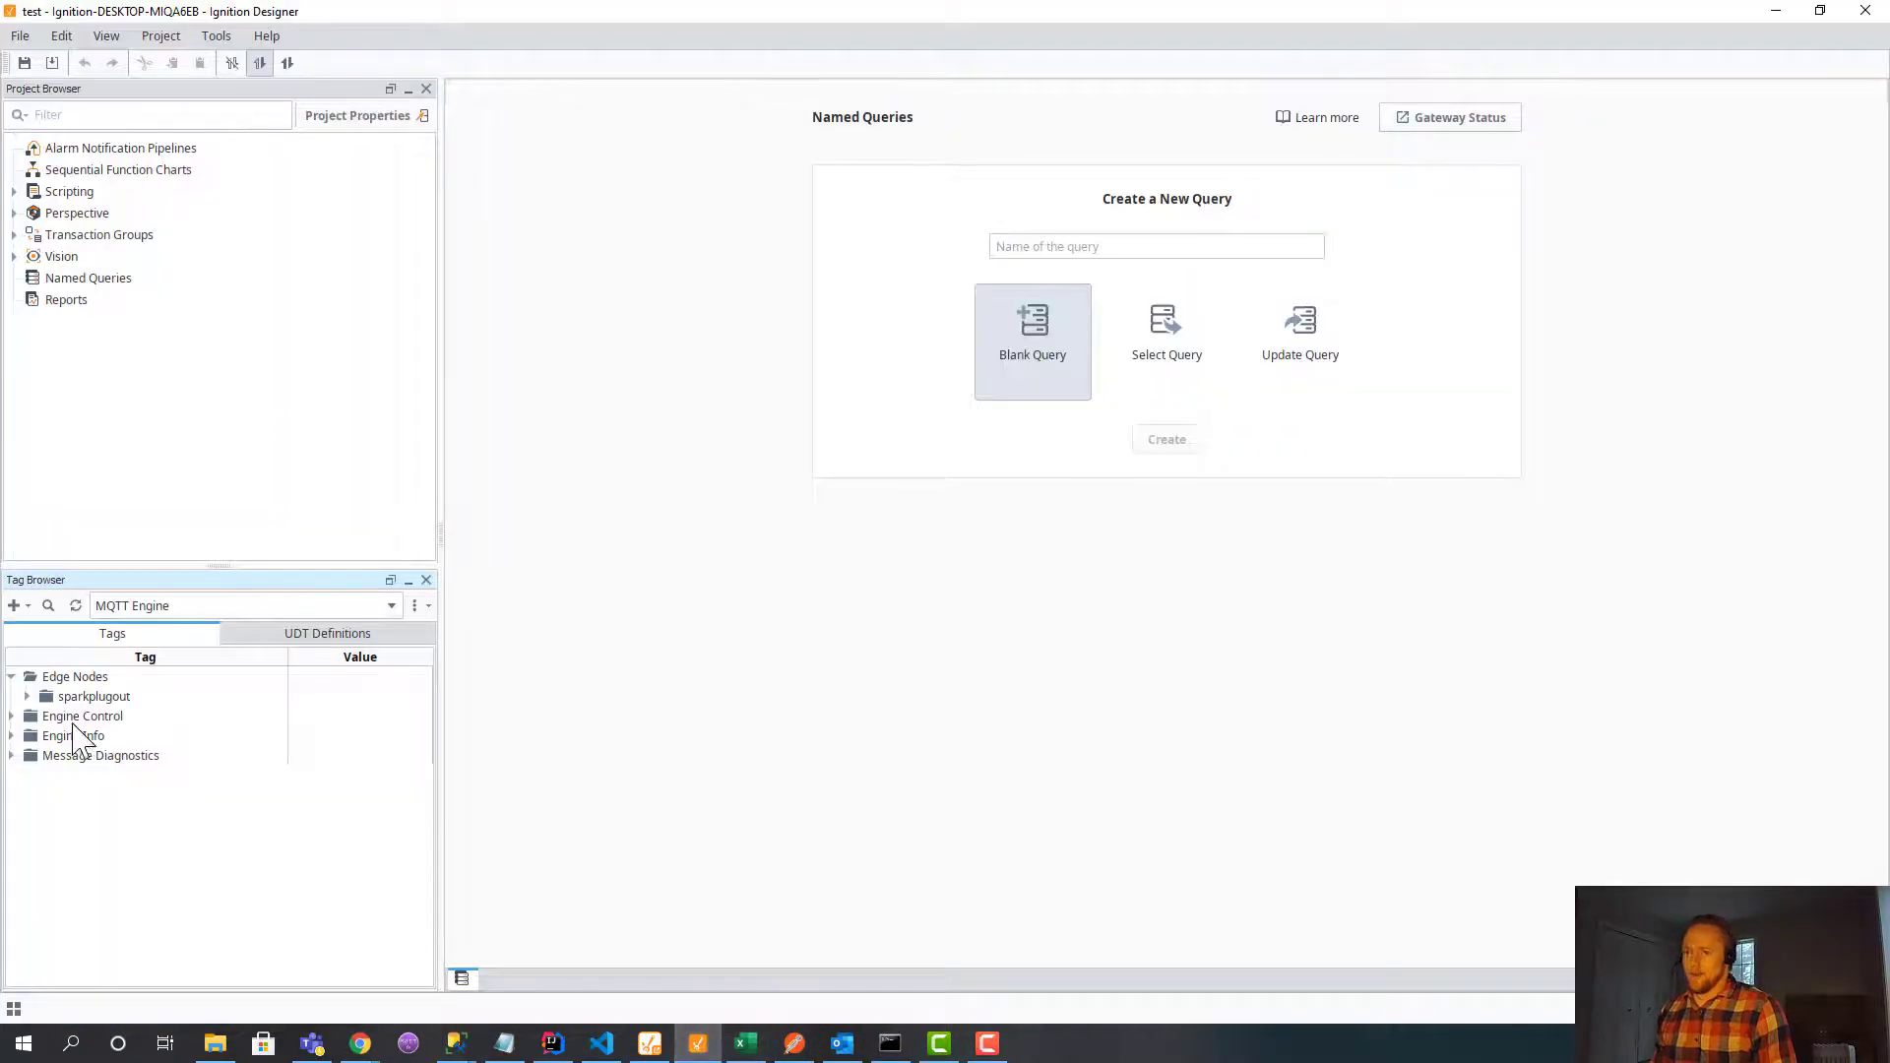
Browse the MQTT Engine and default tag providers for the sparkplugout edge node and its motors folder.
left_click(145, 610)
left_click(158, 652)
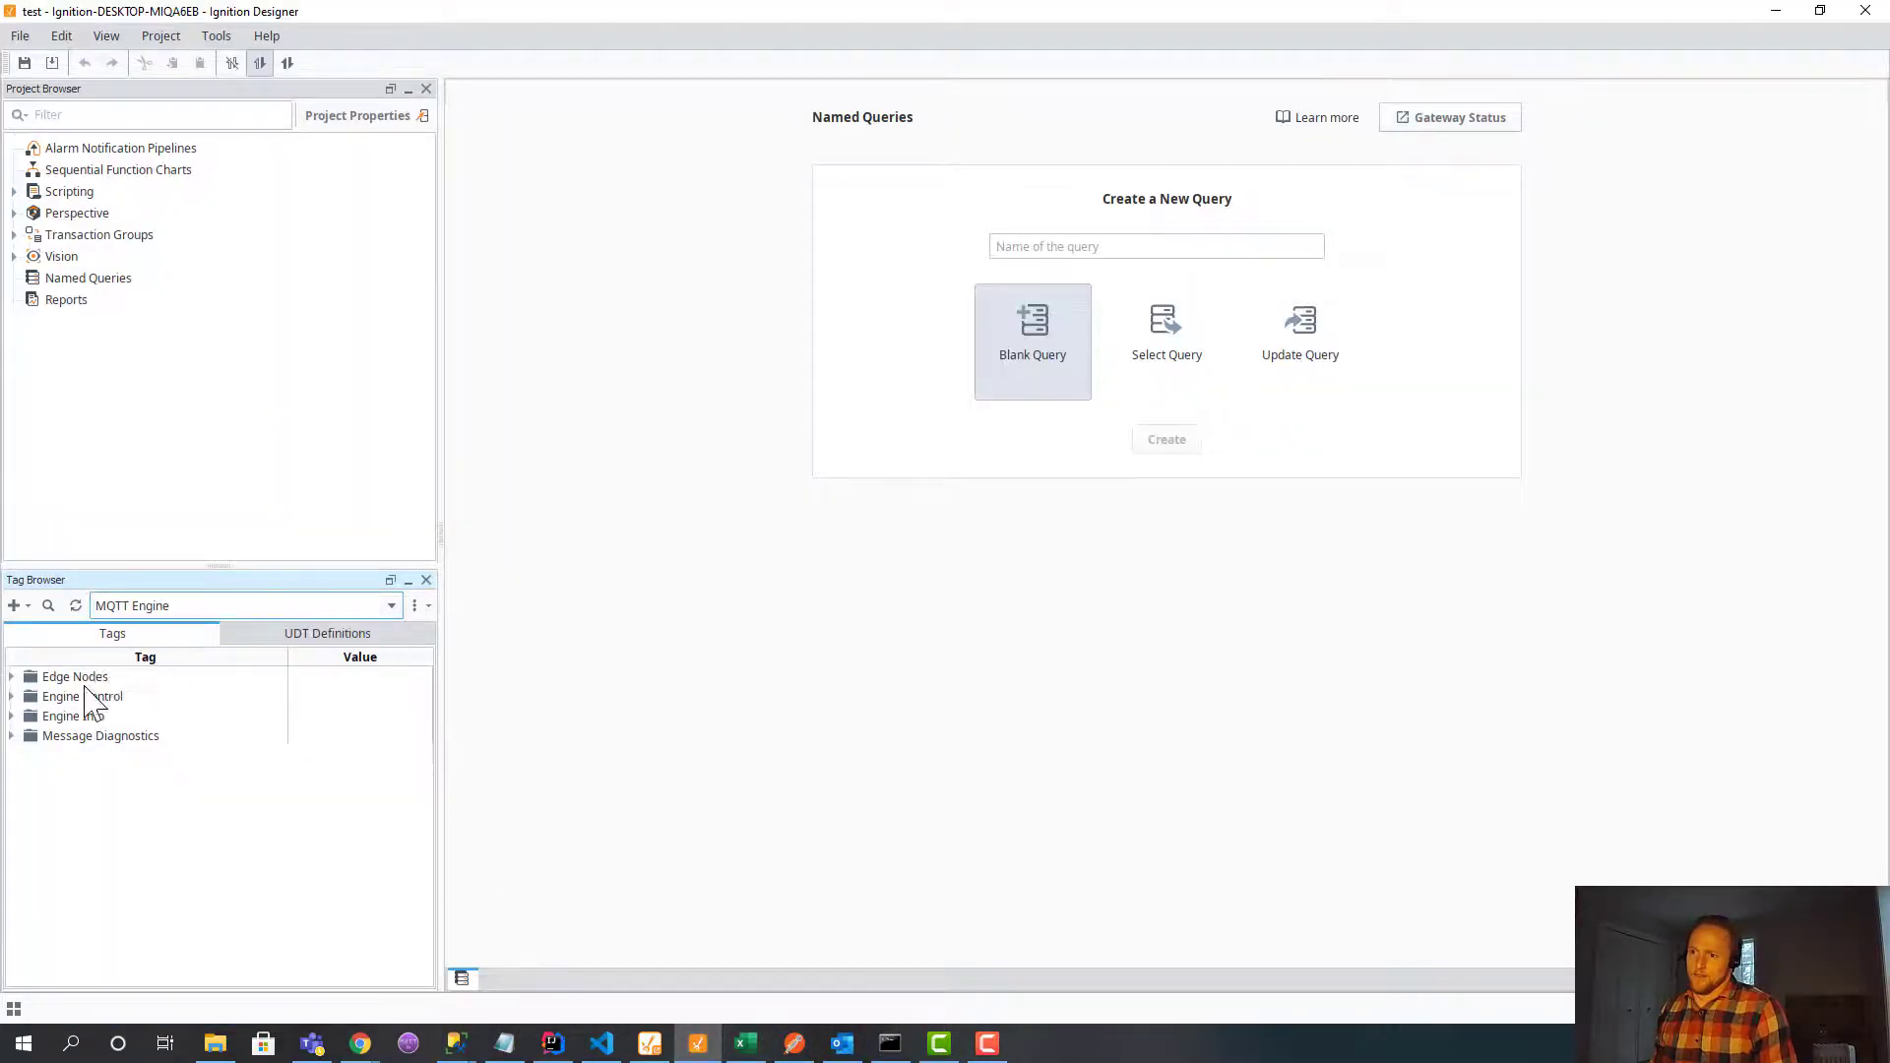
left_click(11, 677)
left_click(26, 697)
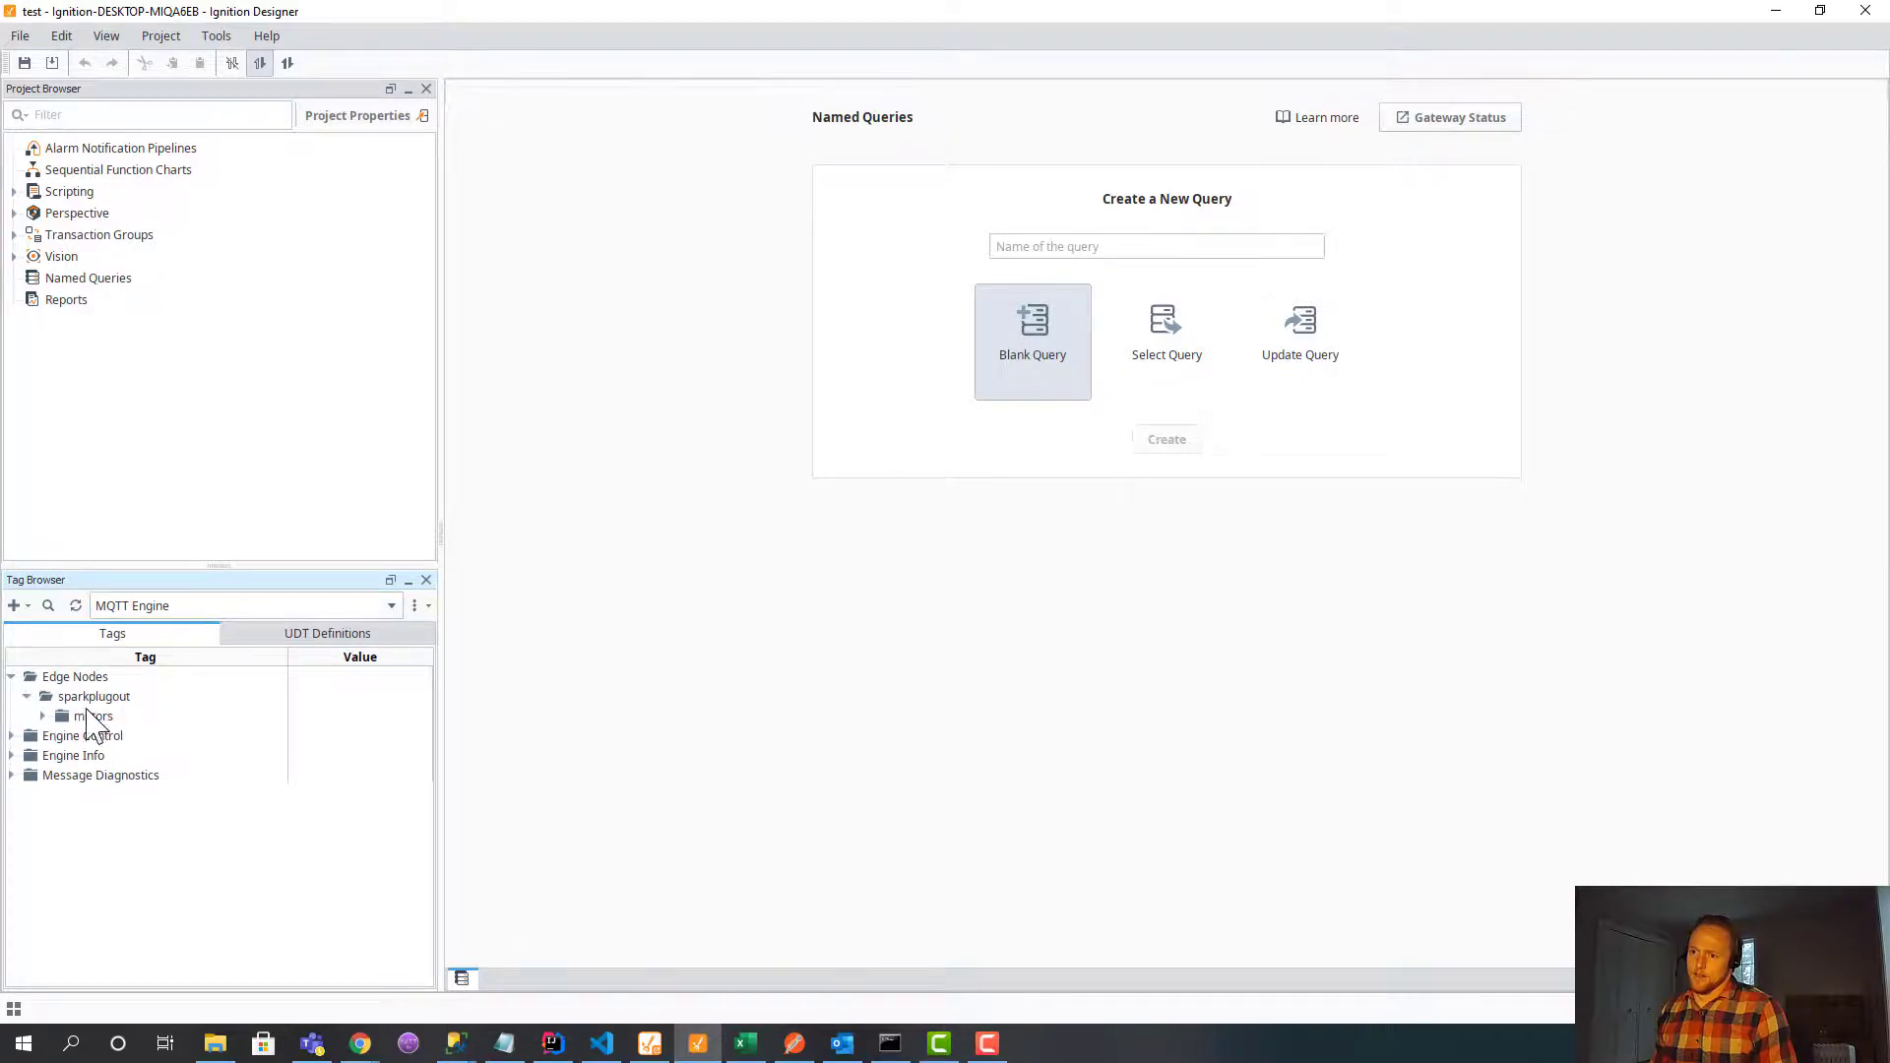
left_click(93, 697)
left_click(87, 716)
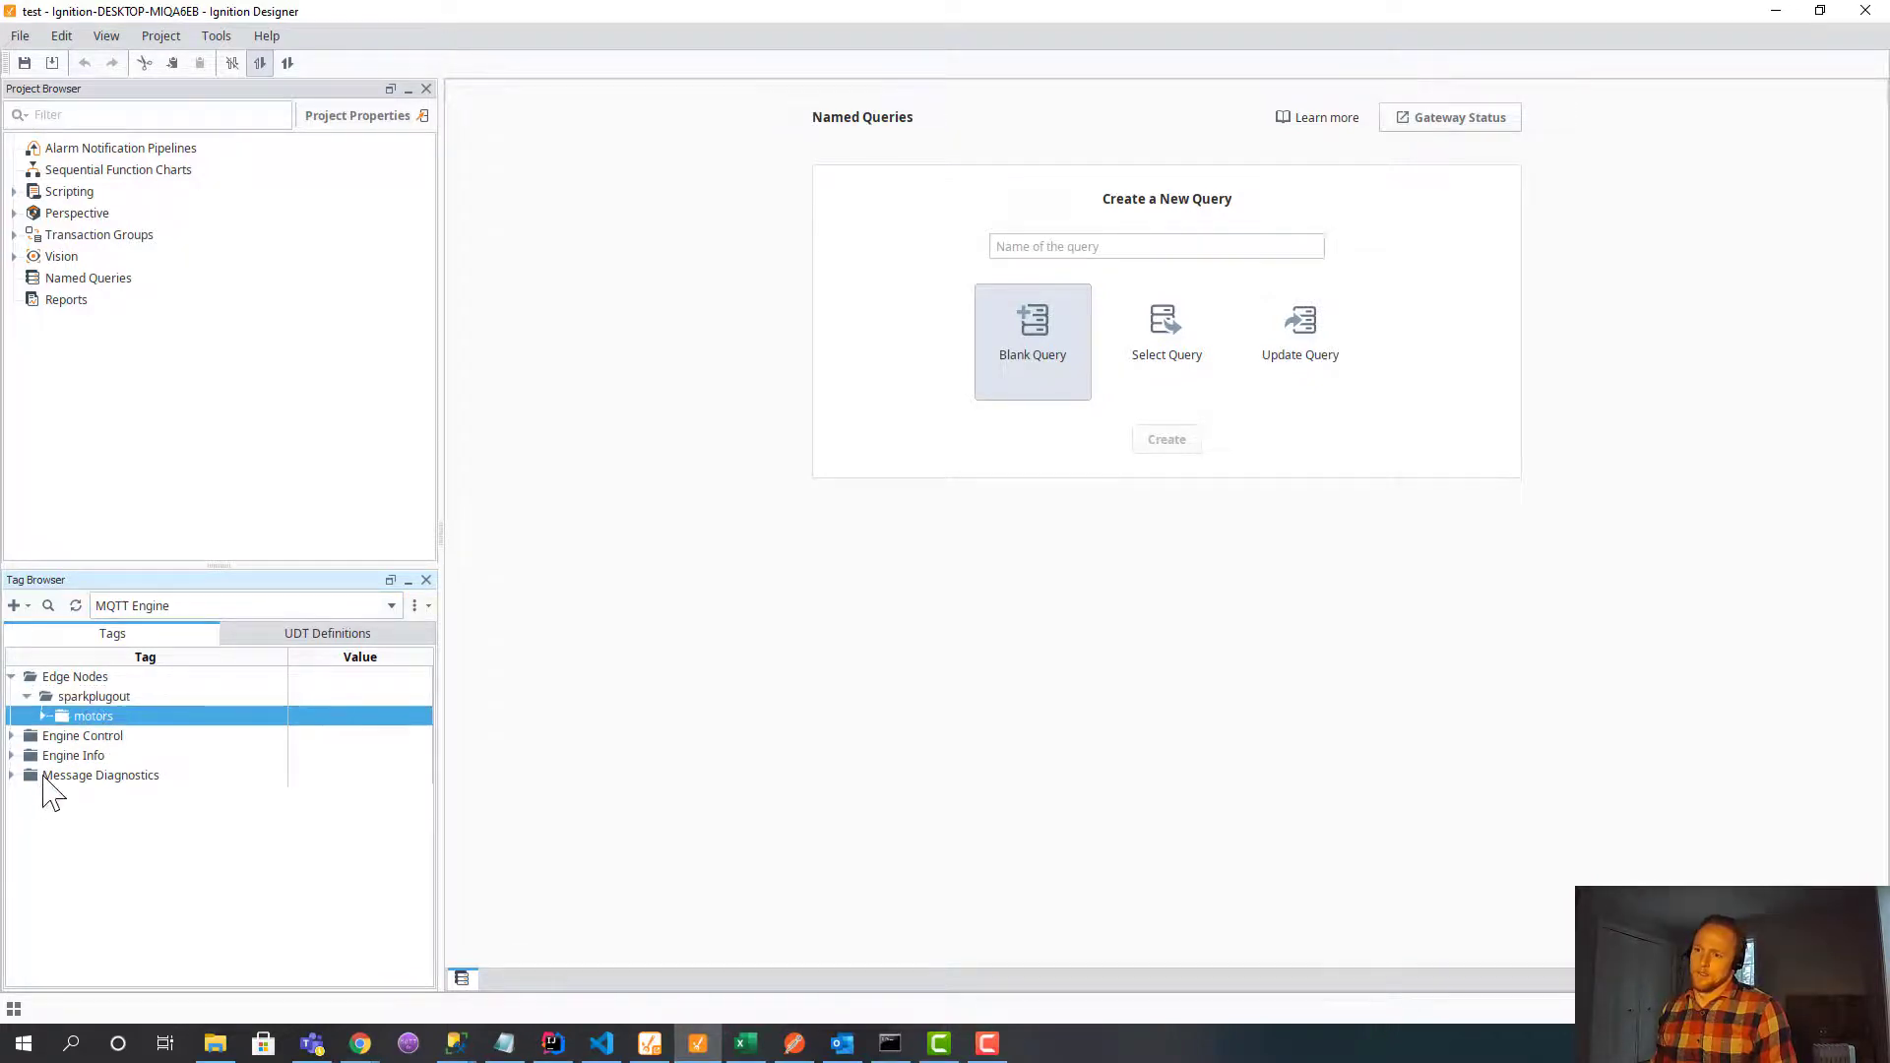
left_click(148, 605)
left_click(123, 729)
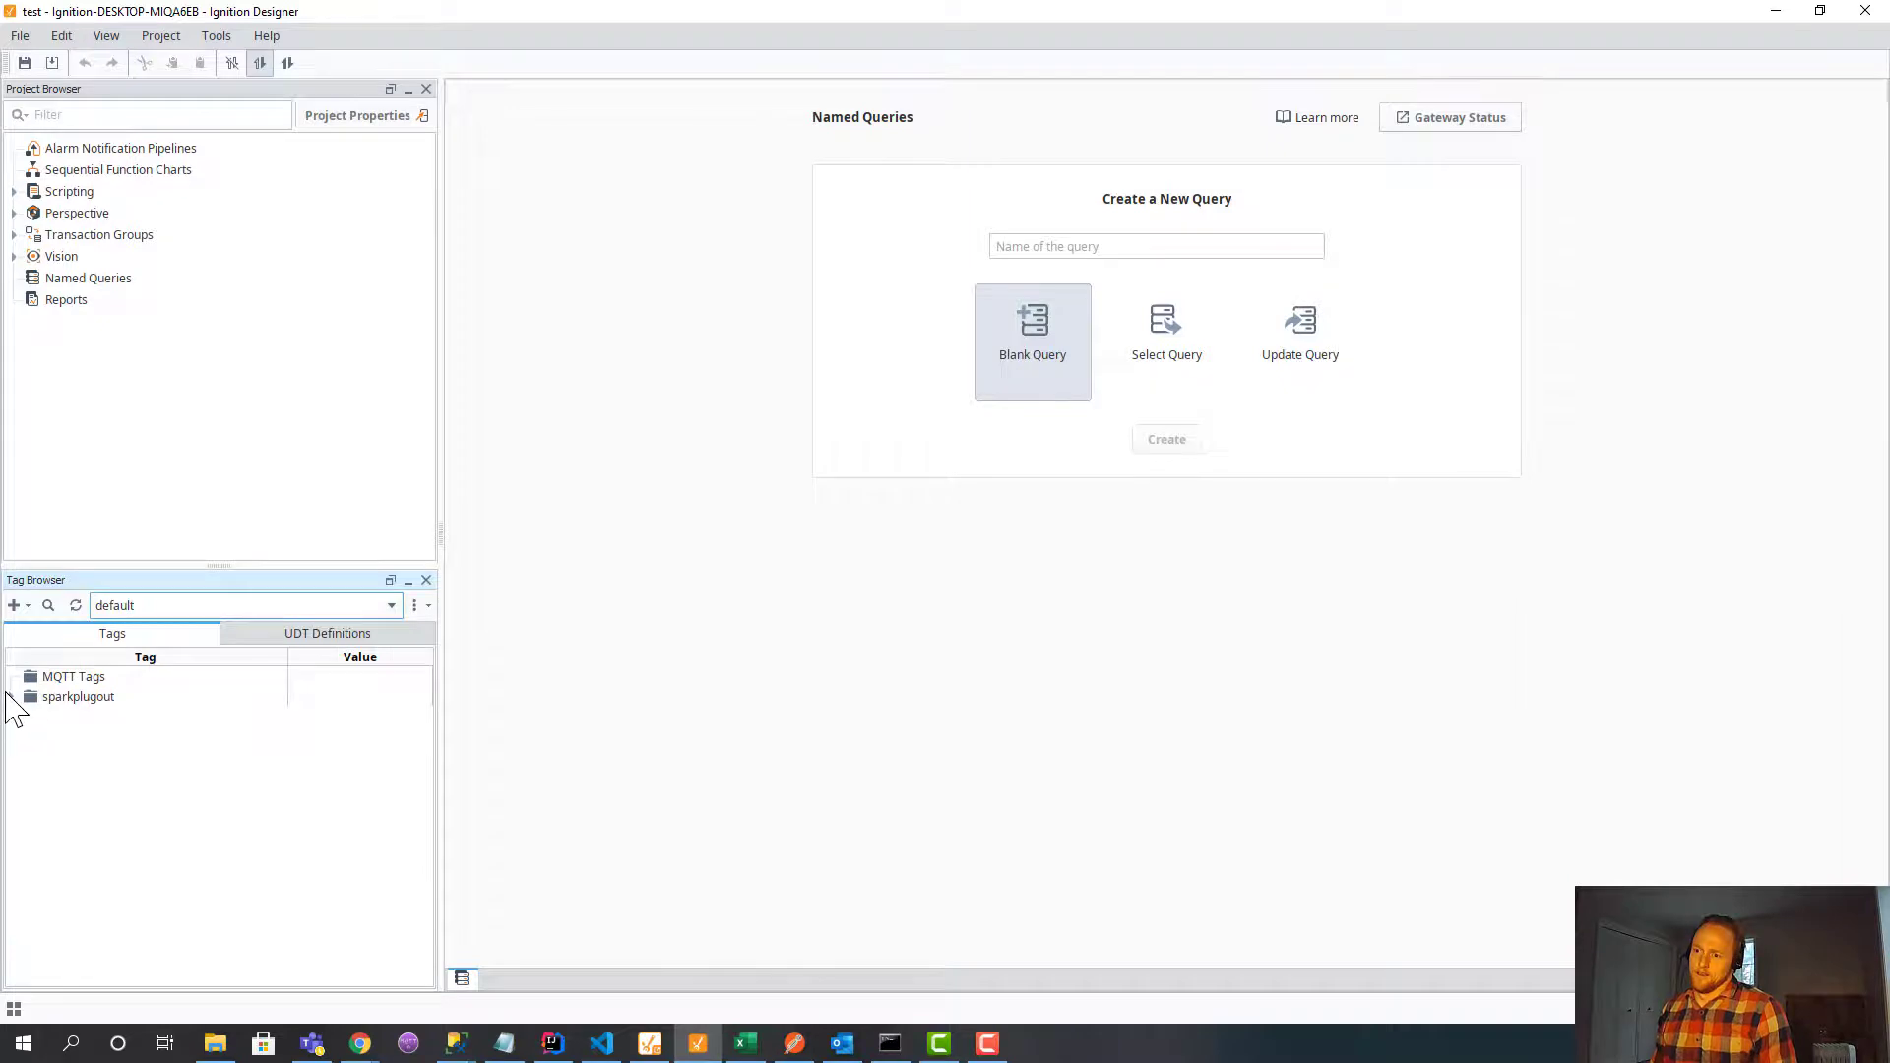
left_click(11, 697)
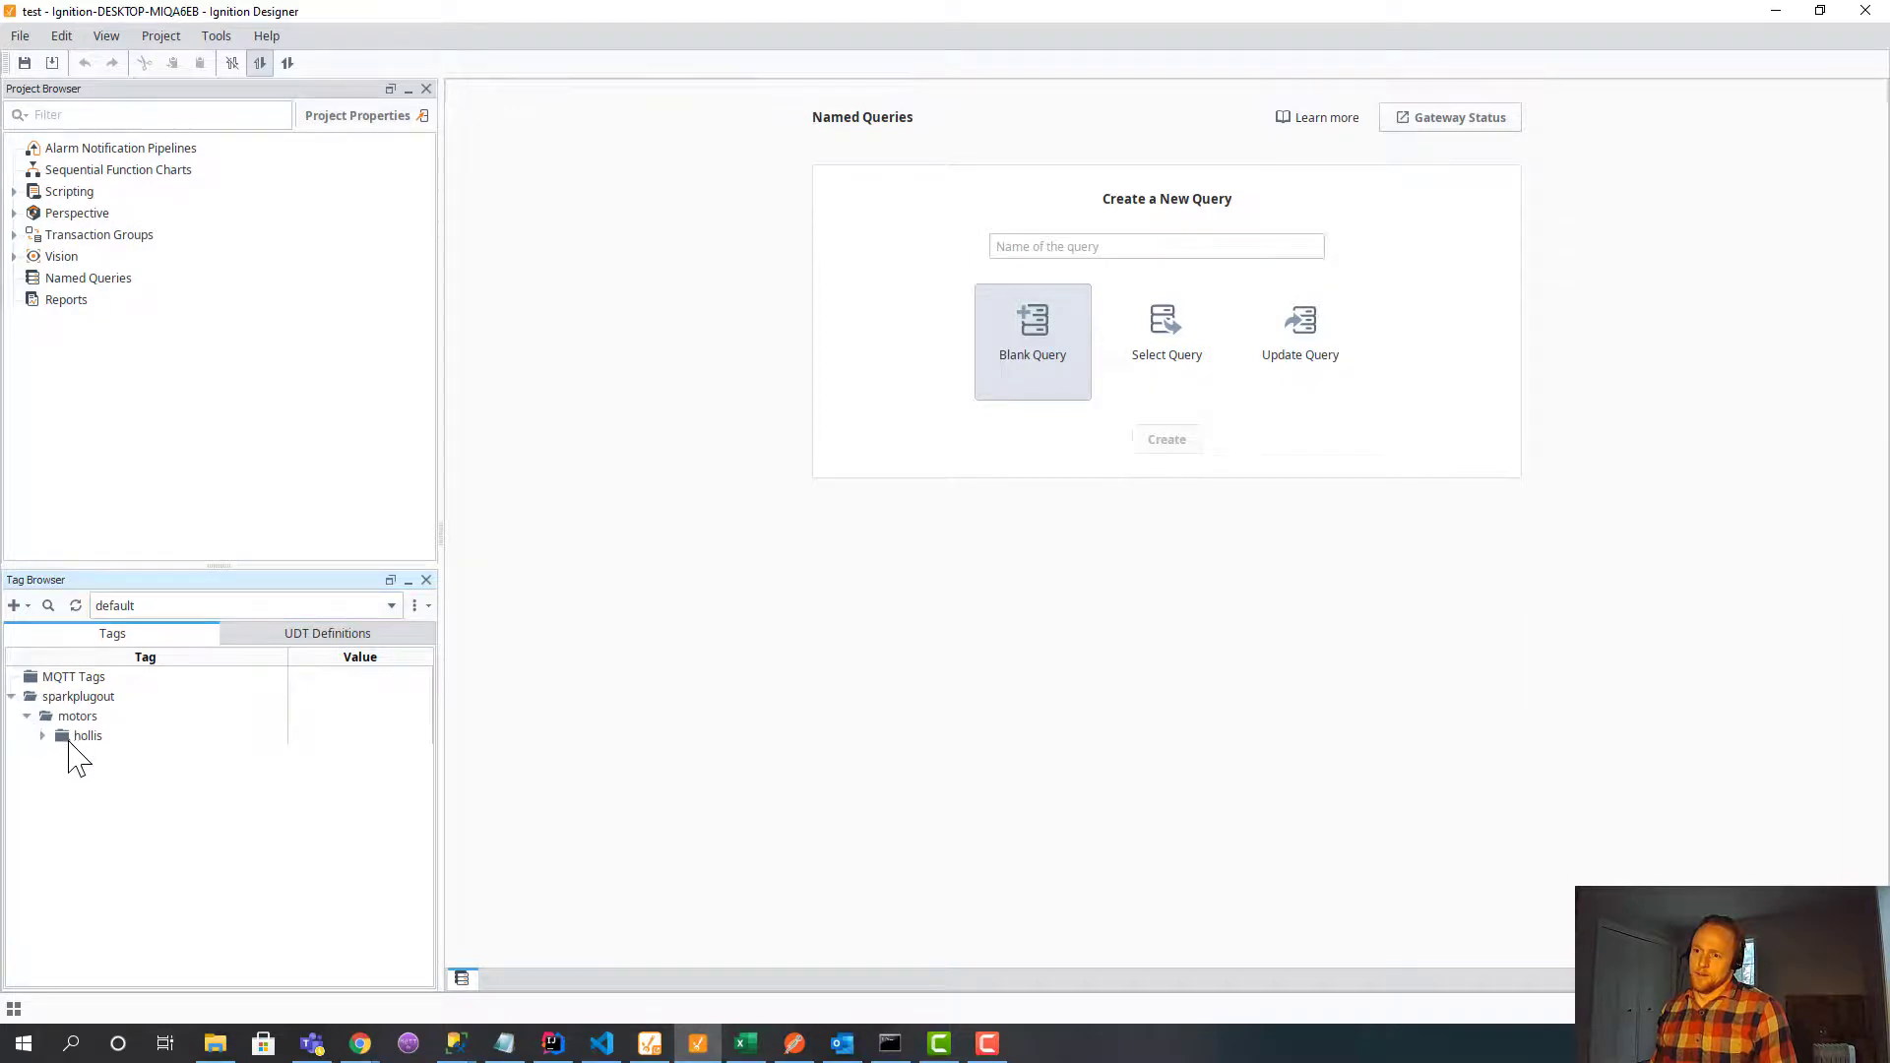
Expand MQTT Engine Edge Nodes > sparkplugout > motors to confirm no HighByte node, then collapse sparkplugout.
left_click(185, 609)
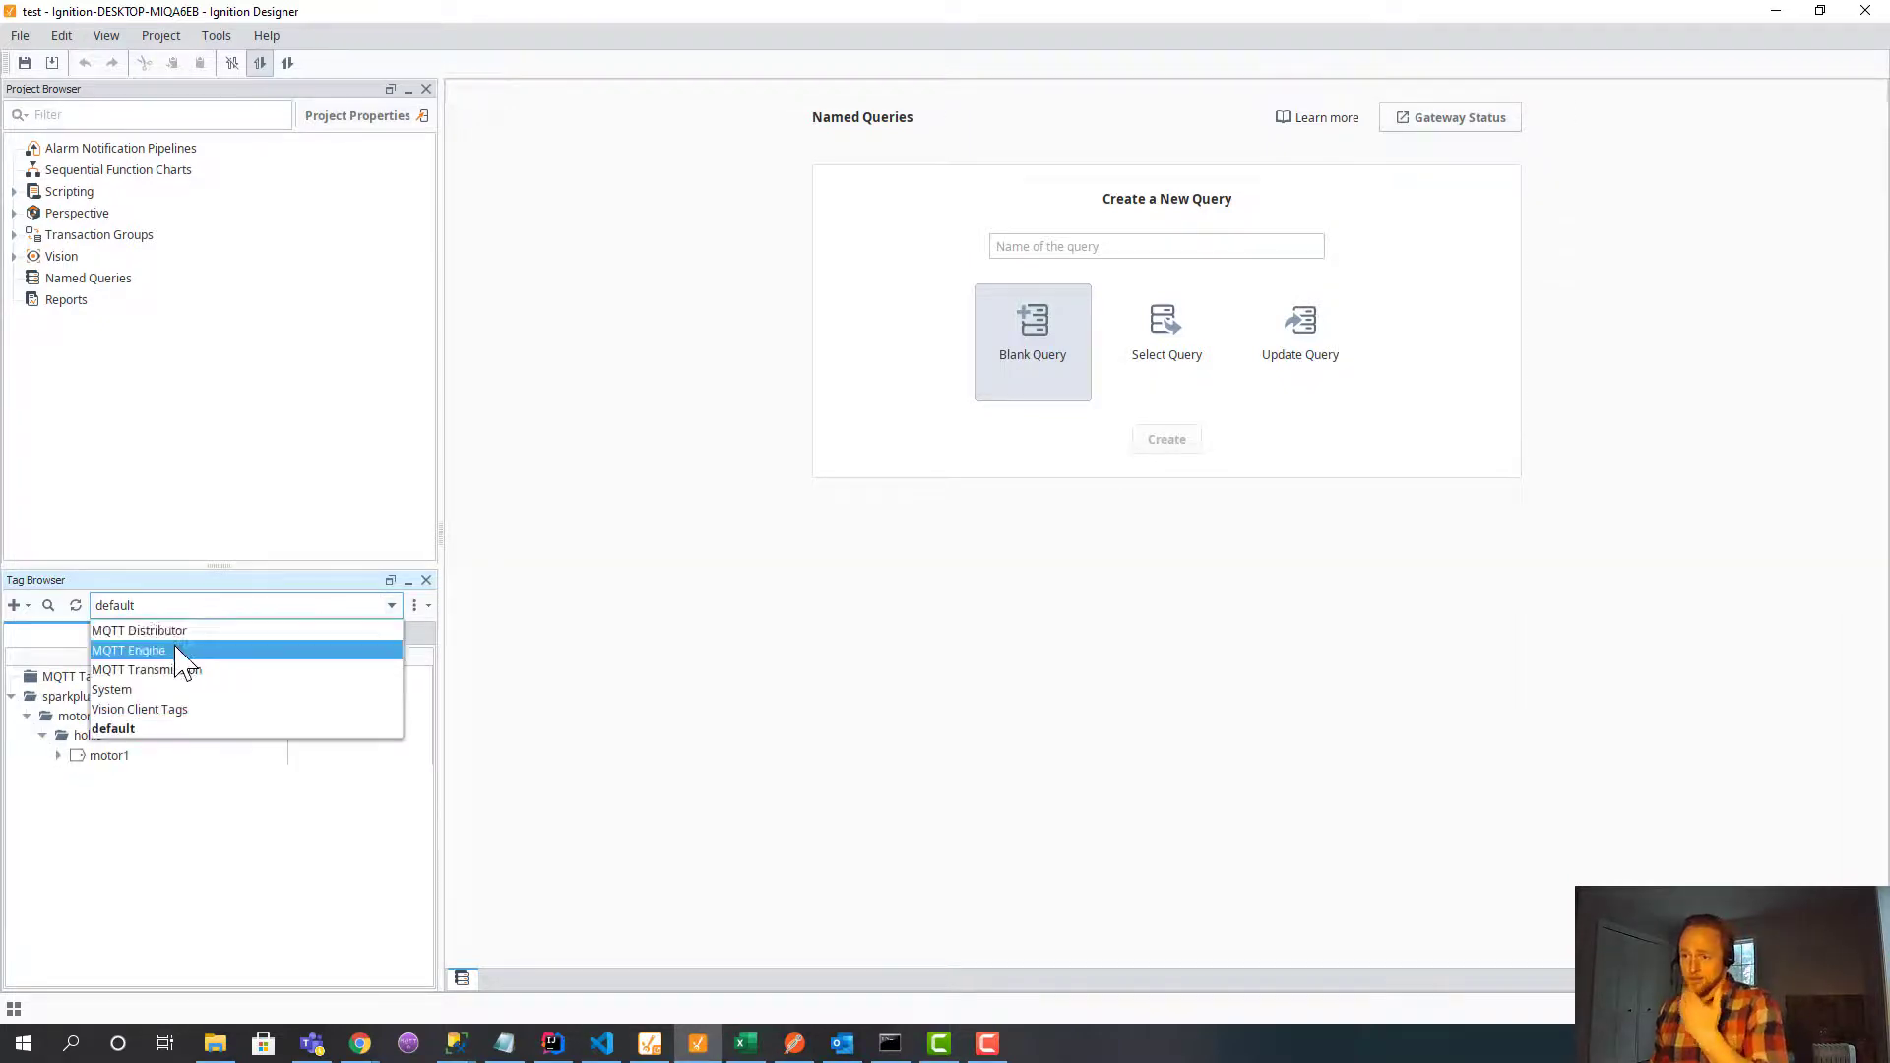
left_click(179, 650)
left_click(10, 676)
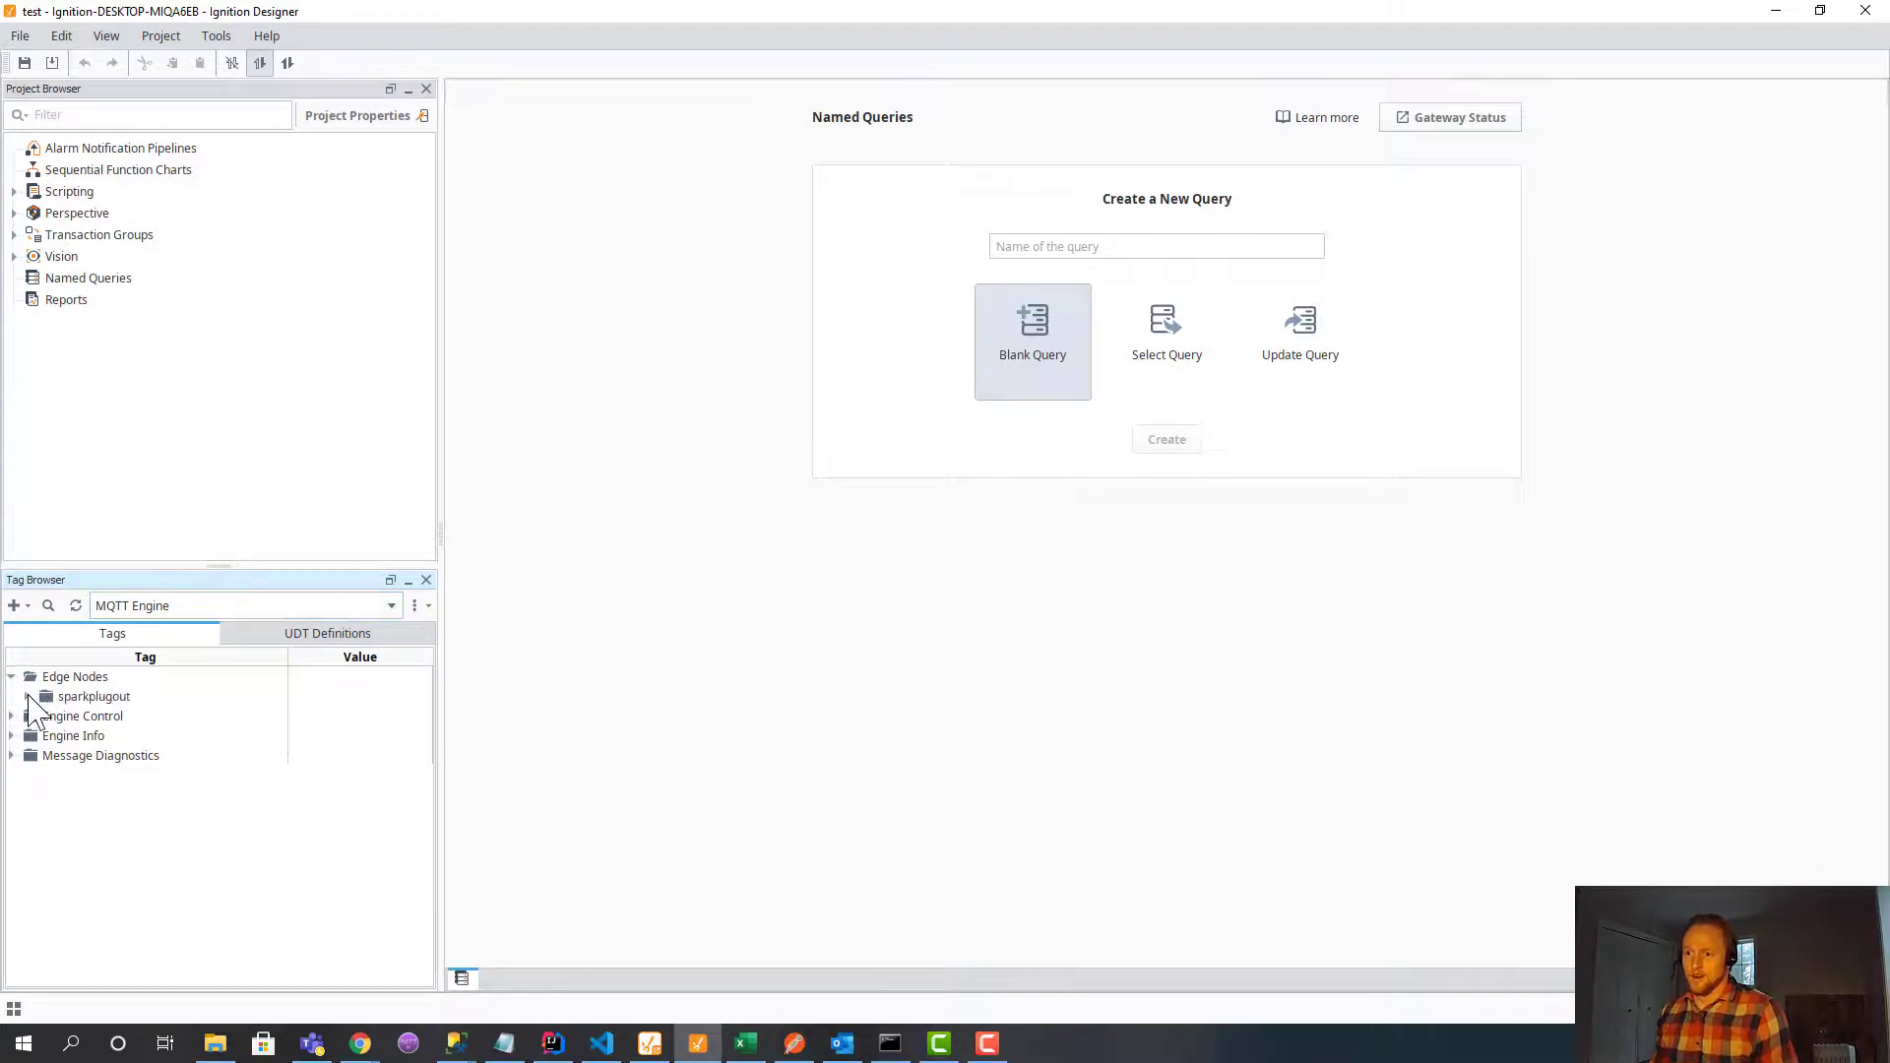
left_click(26, 696)
left_click(43, 716)
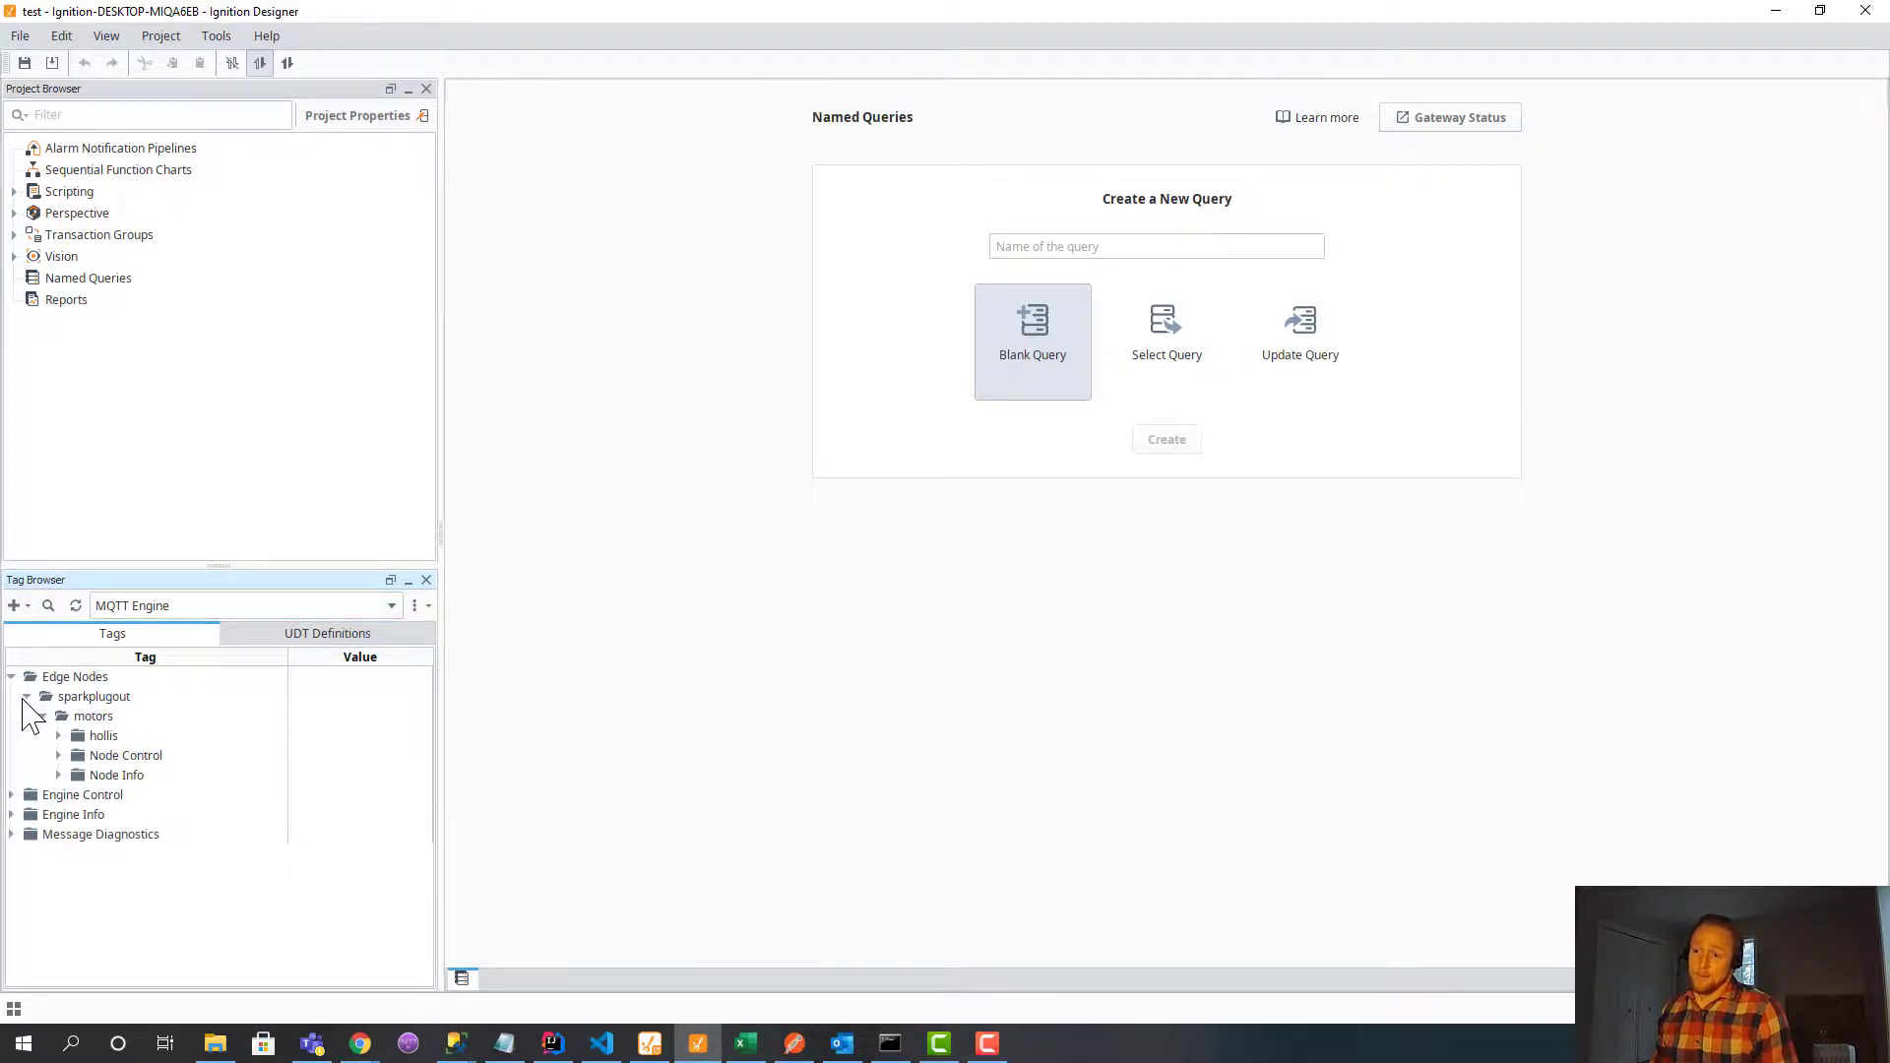
left_click(27, 697)
mouse_move(358, 1041)
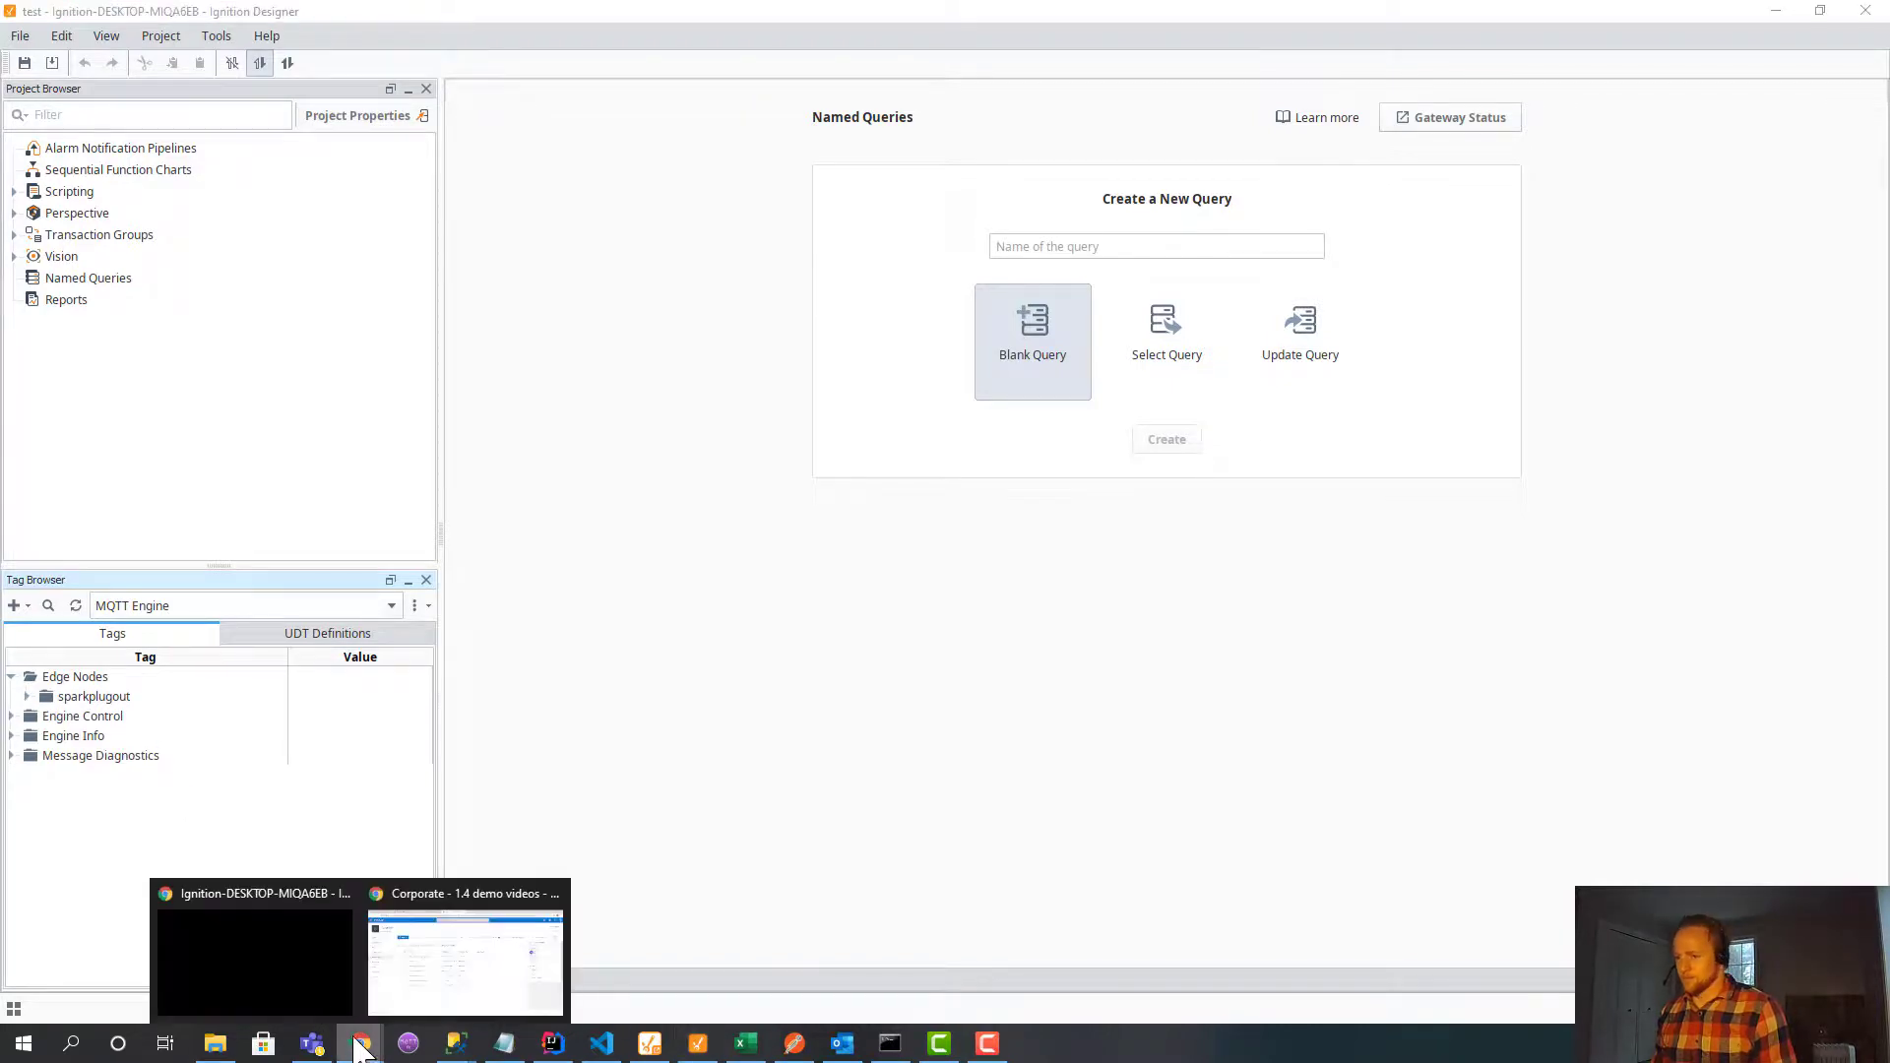
left_click(317, 1002)
Enable tanksFlow from its options menu in the HighByte Flows list.
left_click(156, 17)
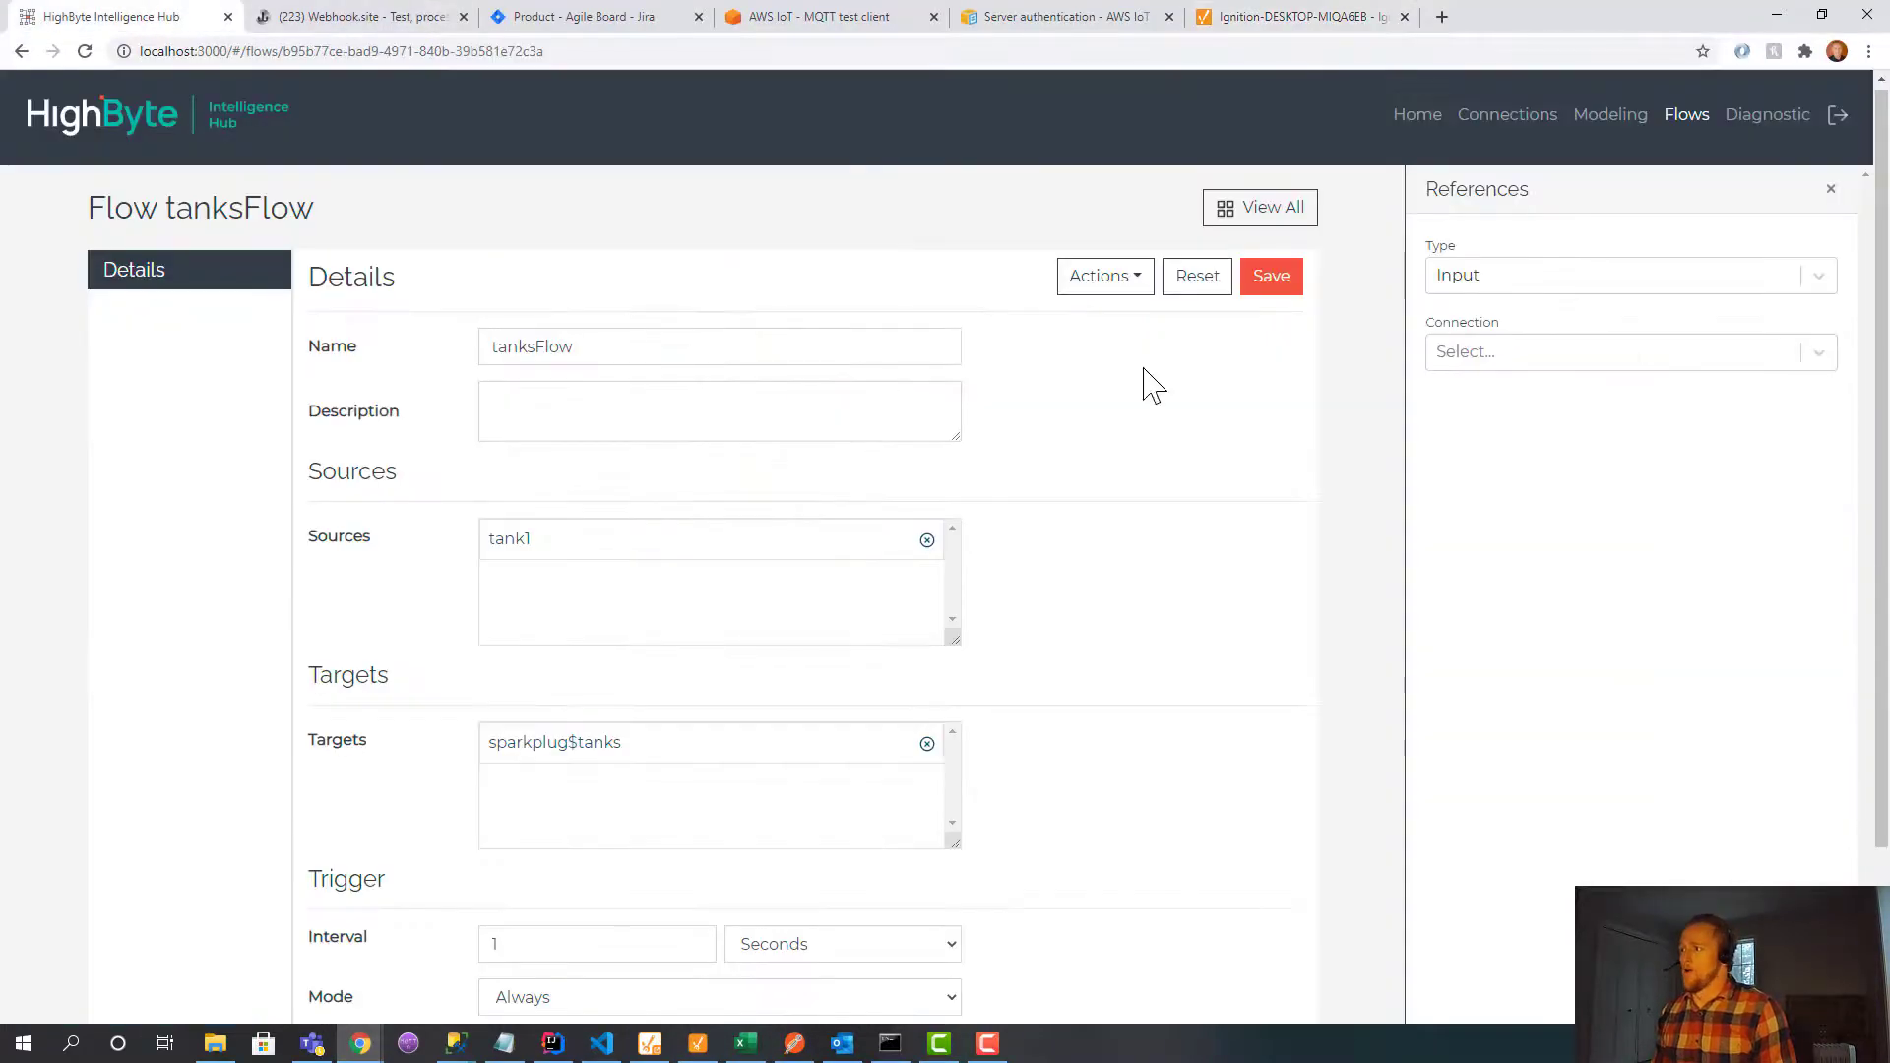
left_click(1706, 123)
left_click(679, 360)
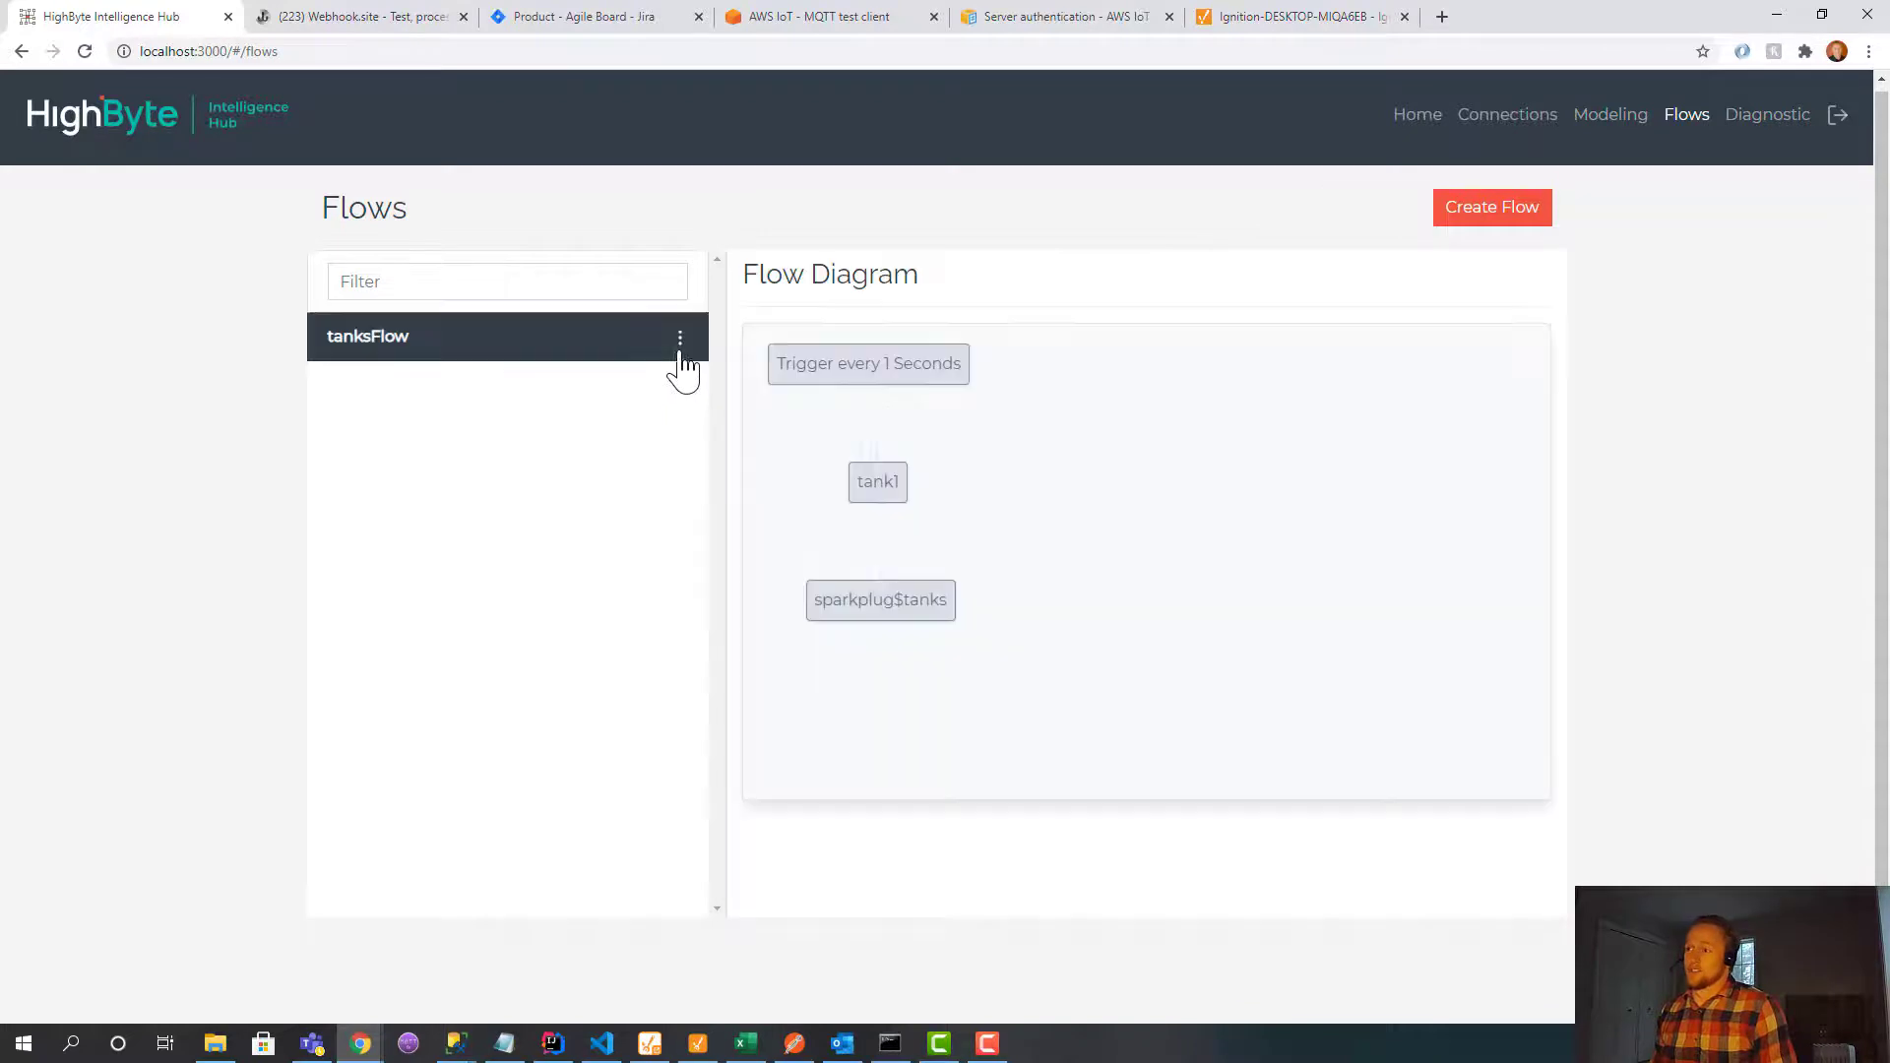
left_click(679, 345)
left_click(644, 493)
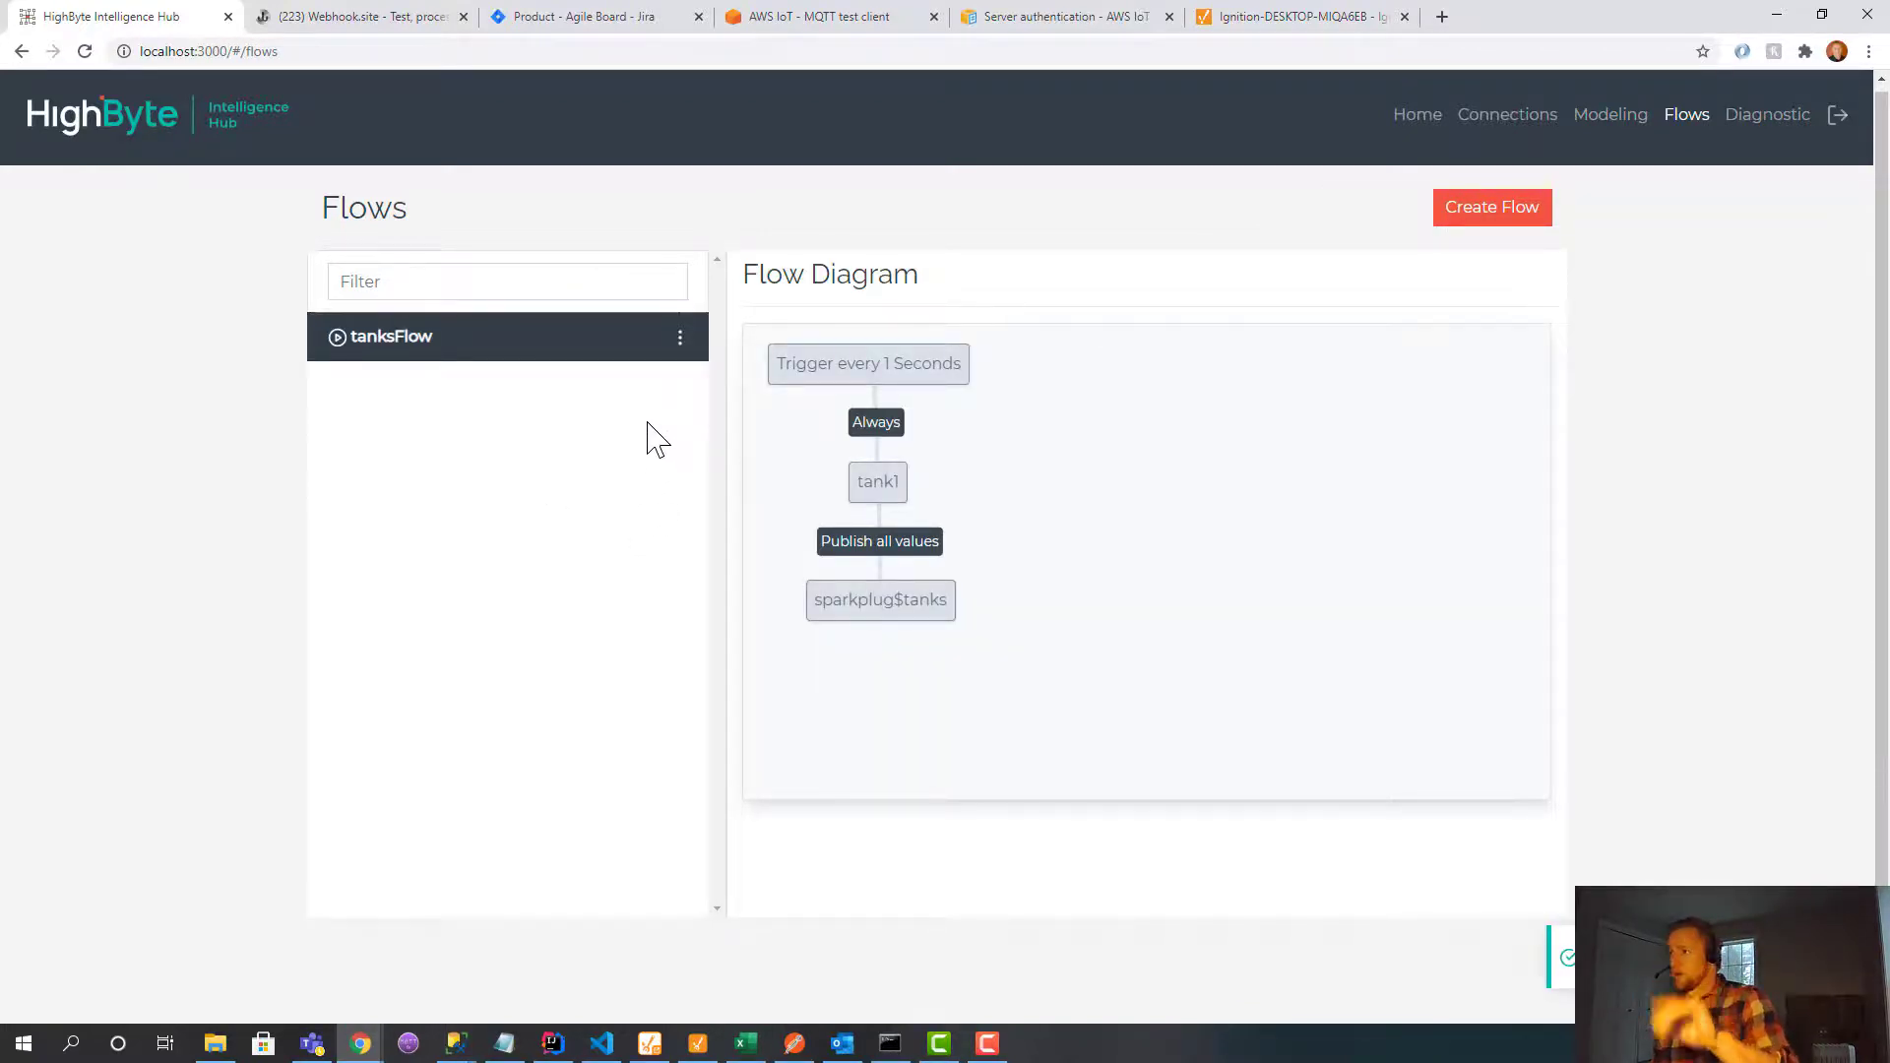
left_click(1319, 16)
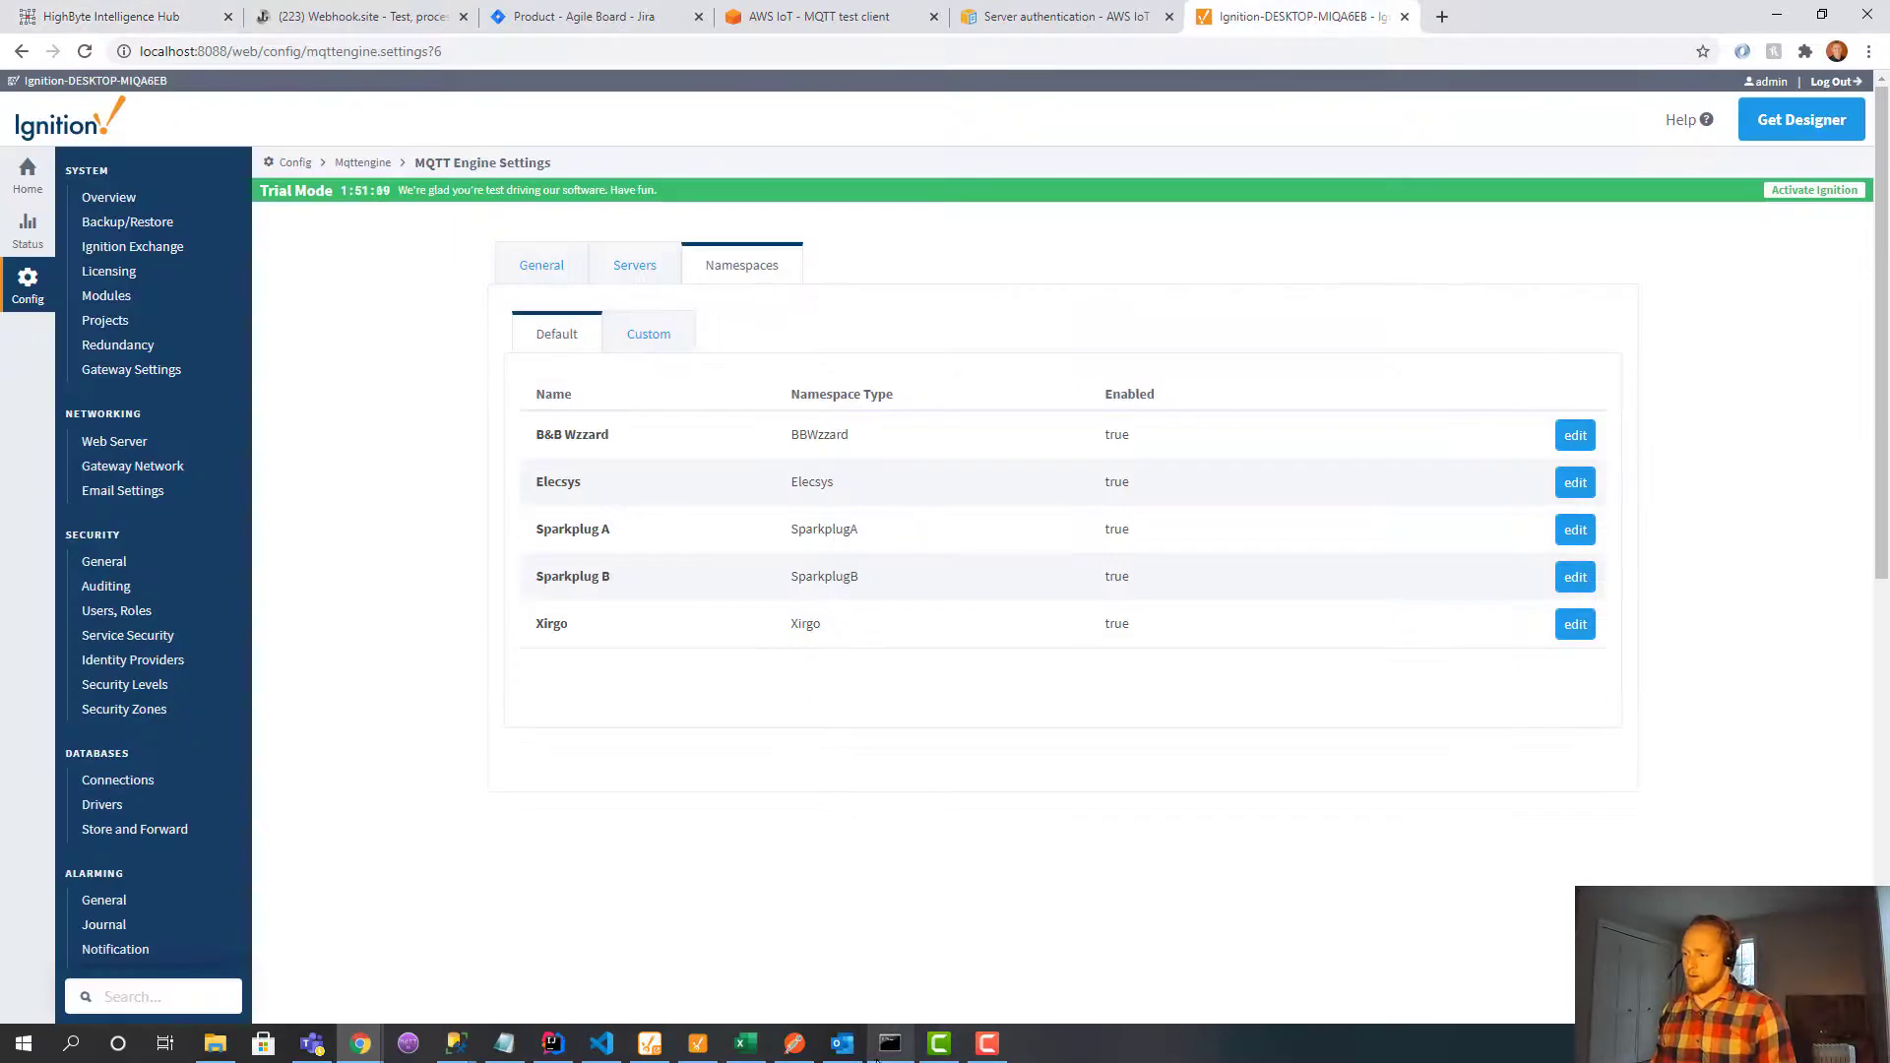
Expand the new HighByte edge node through tanks down to the tank1 folder.
left_click(698, 1043)
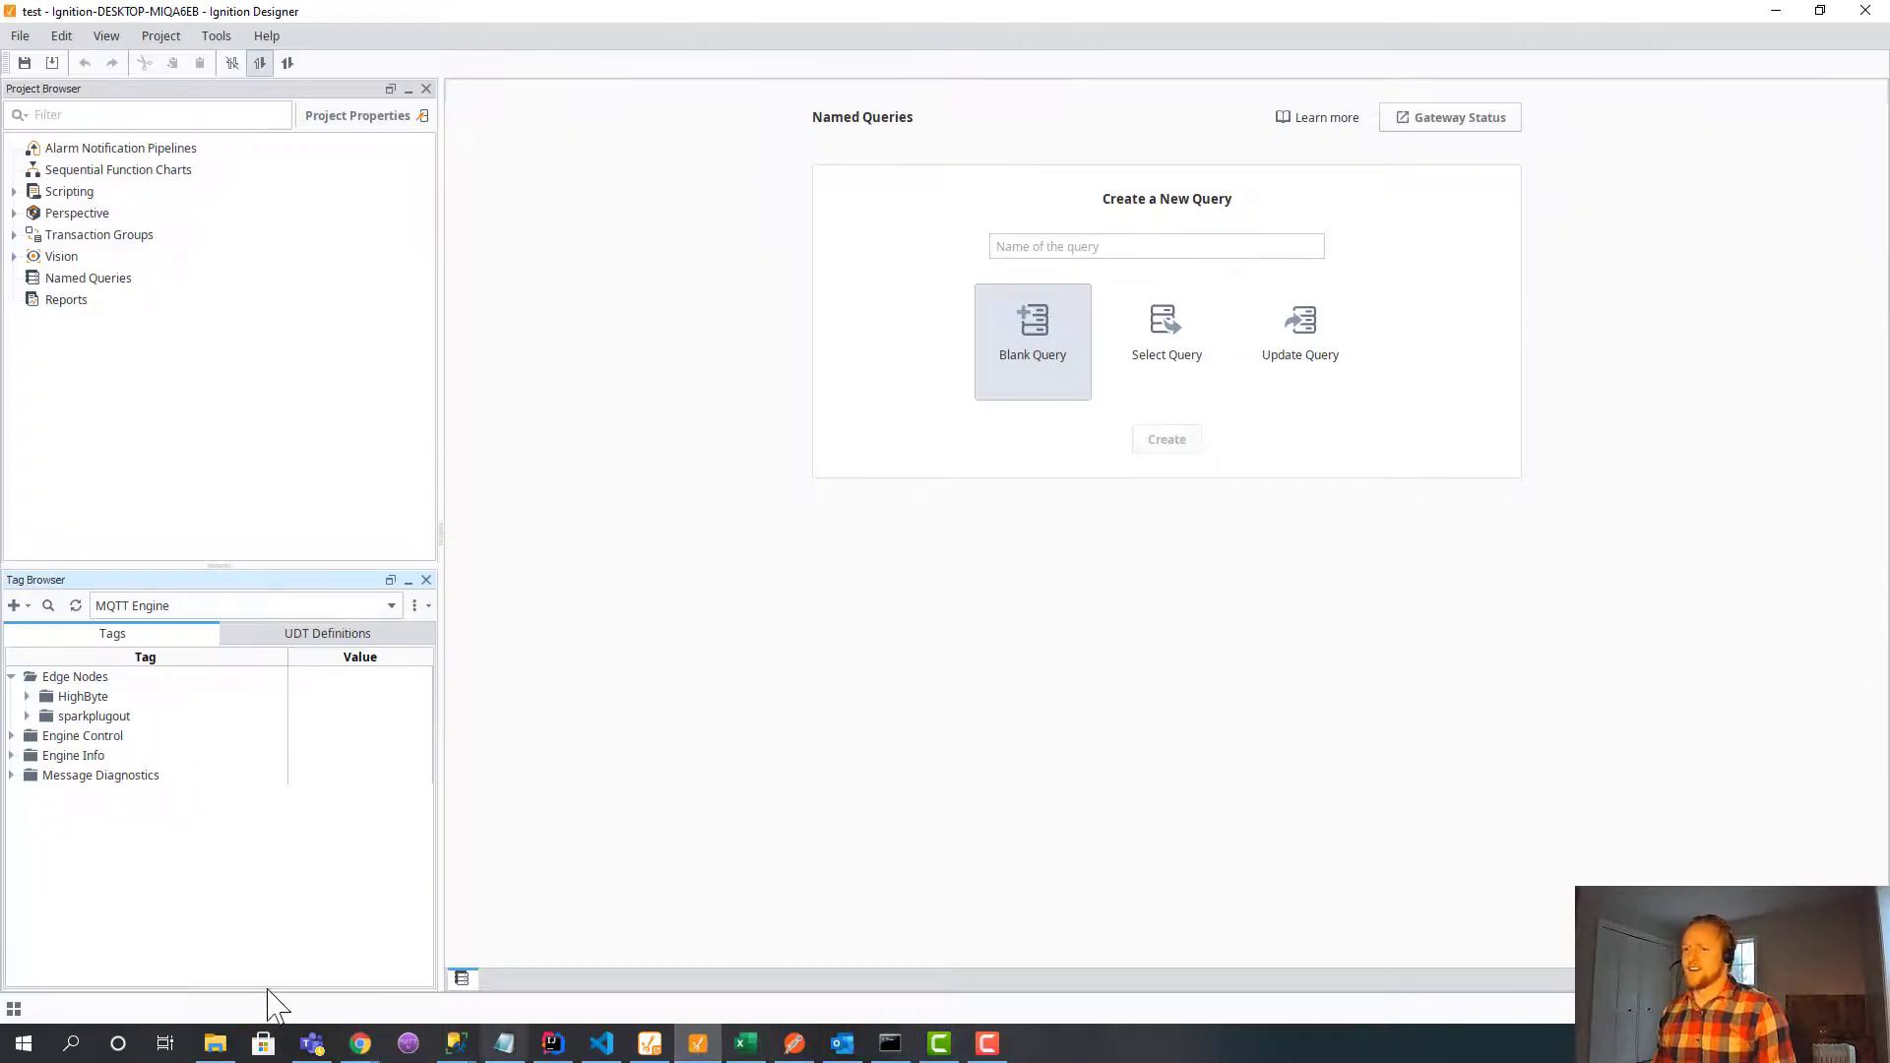
left_click(83, 699)
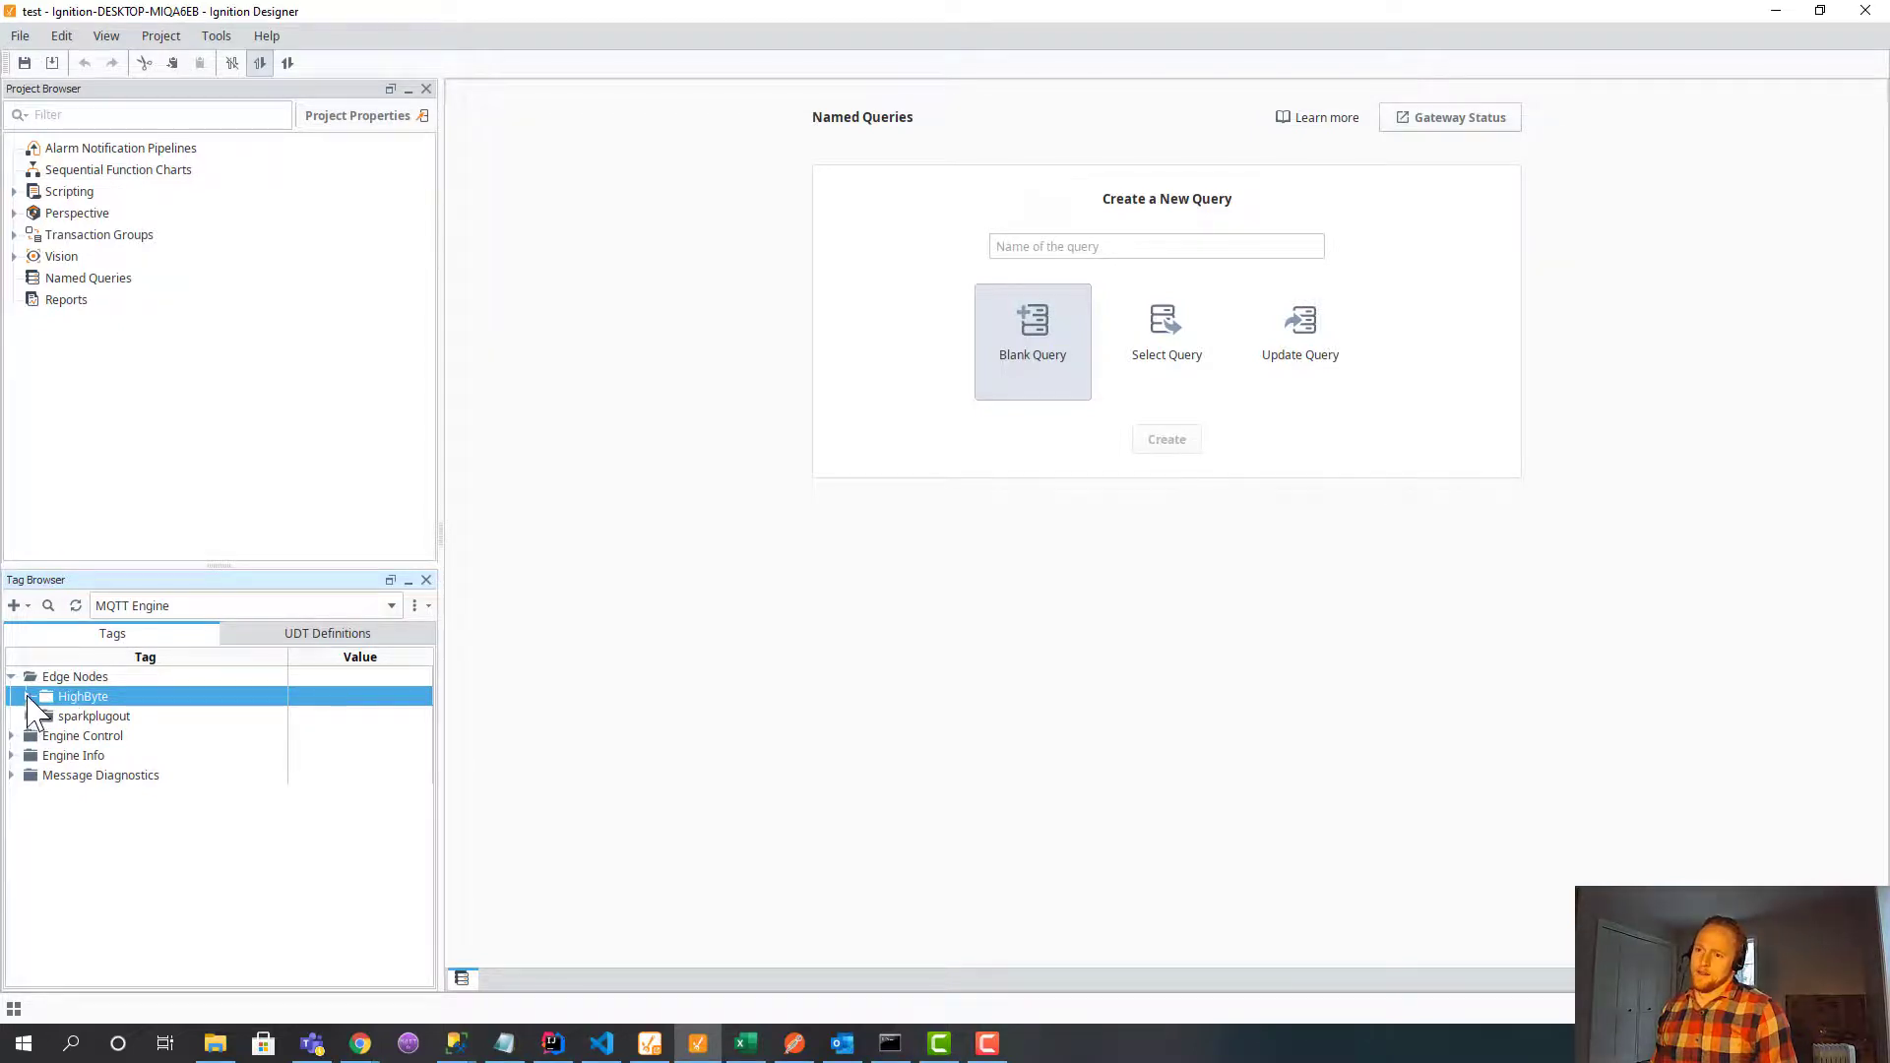
left_click(26, 697)
left_click(43, 717)
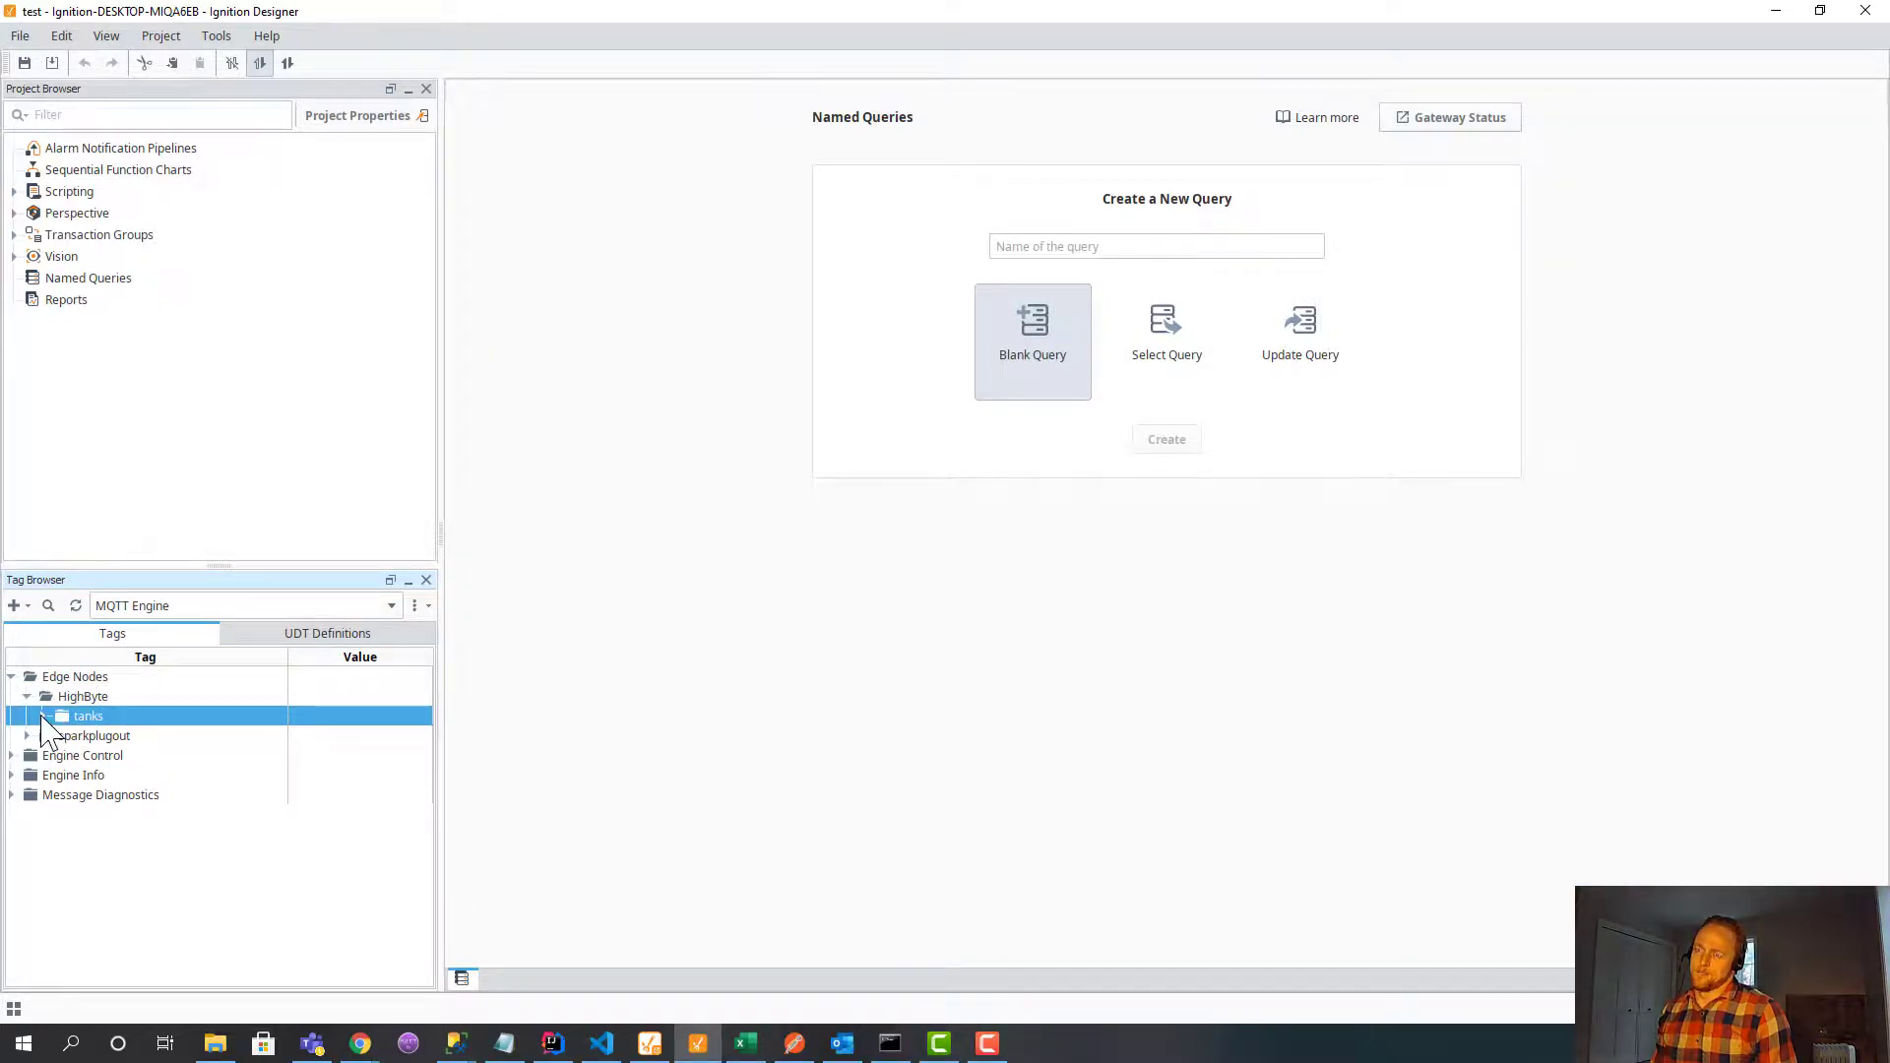
left_click(42, 716)
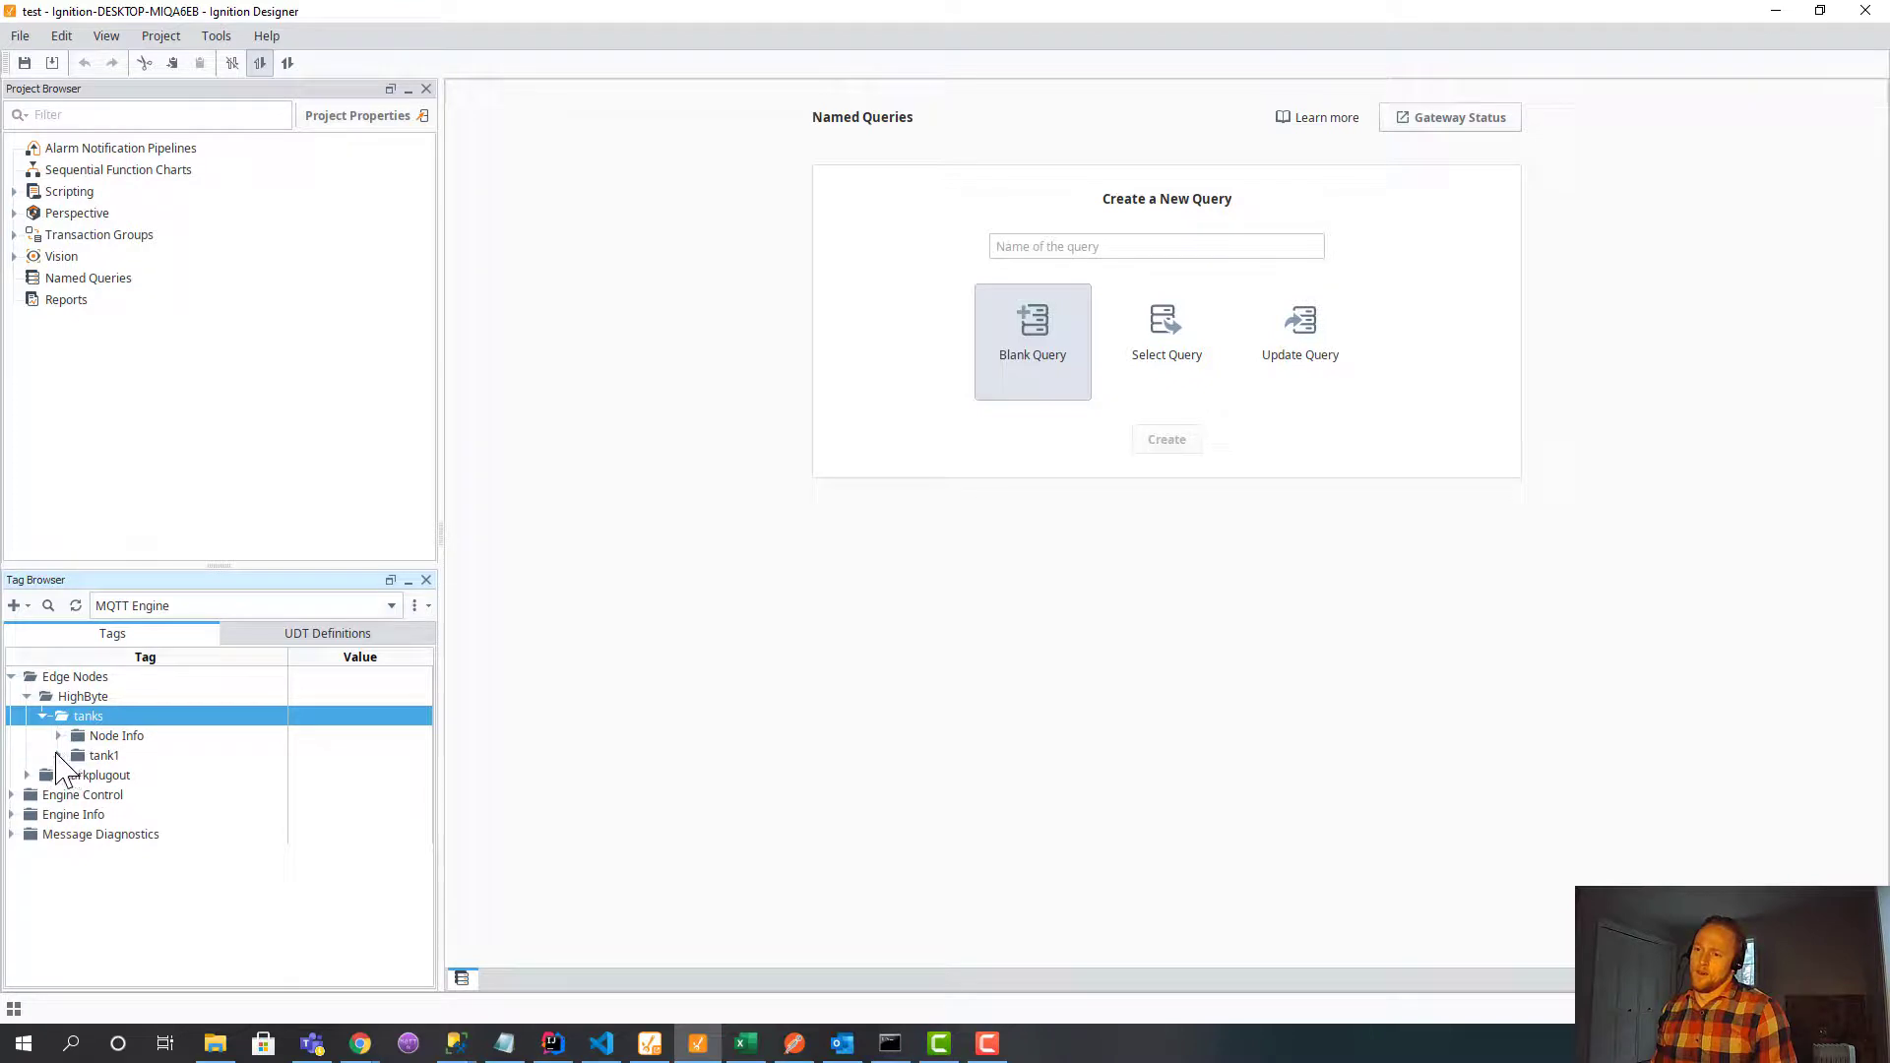
left_click(58, 755)
Inspect tank1's batteryPercentage, id and levelFeet tag values.
left_click(155, 776)
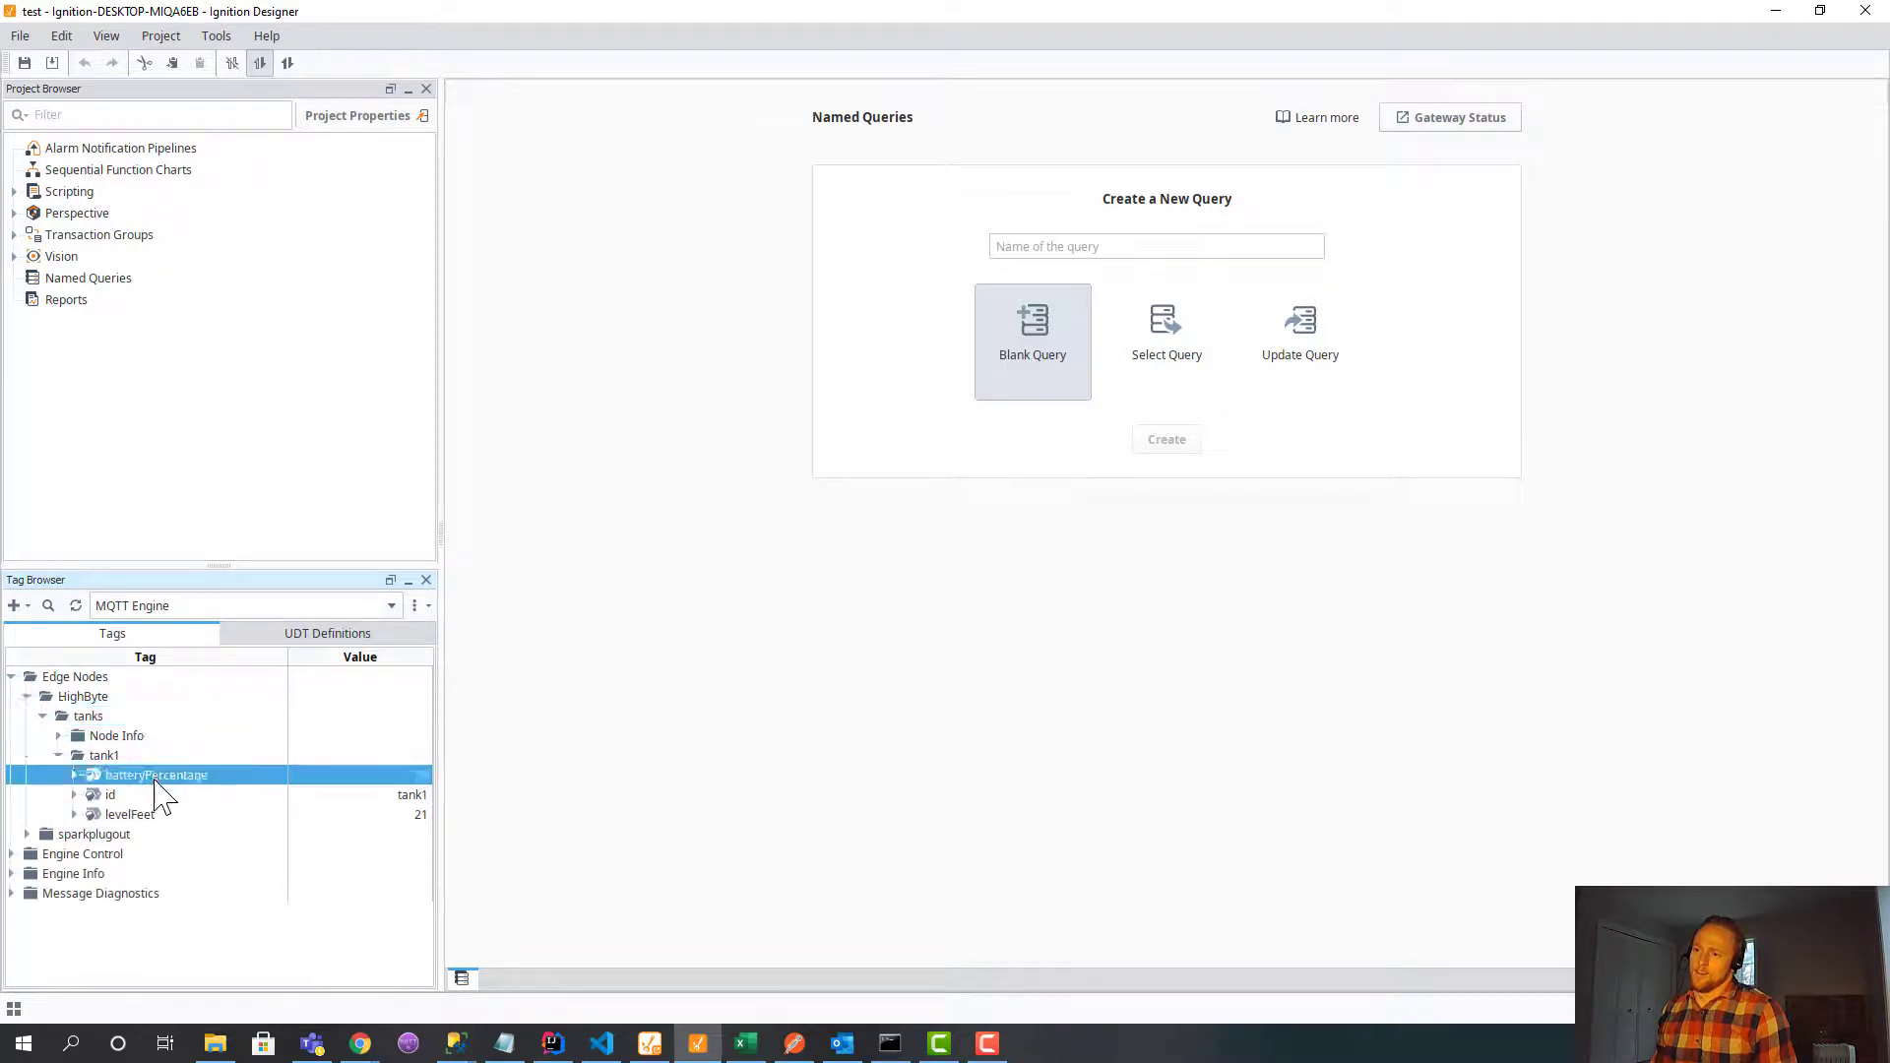
left_click(141, 792)
left_click(139, 816)
left_click(154, 780)
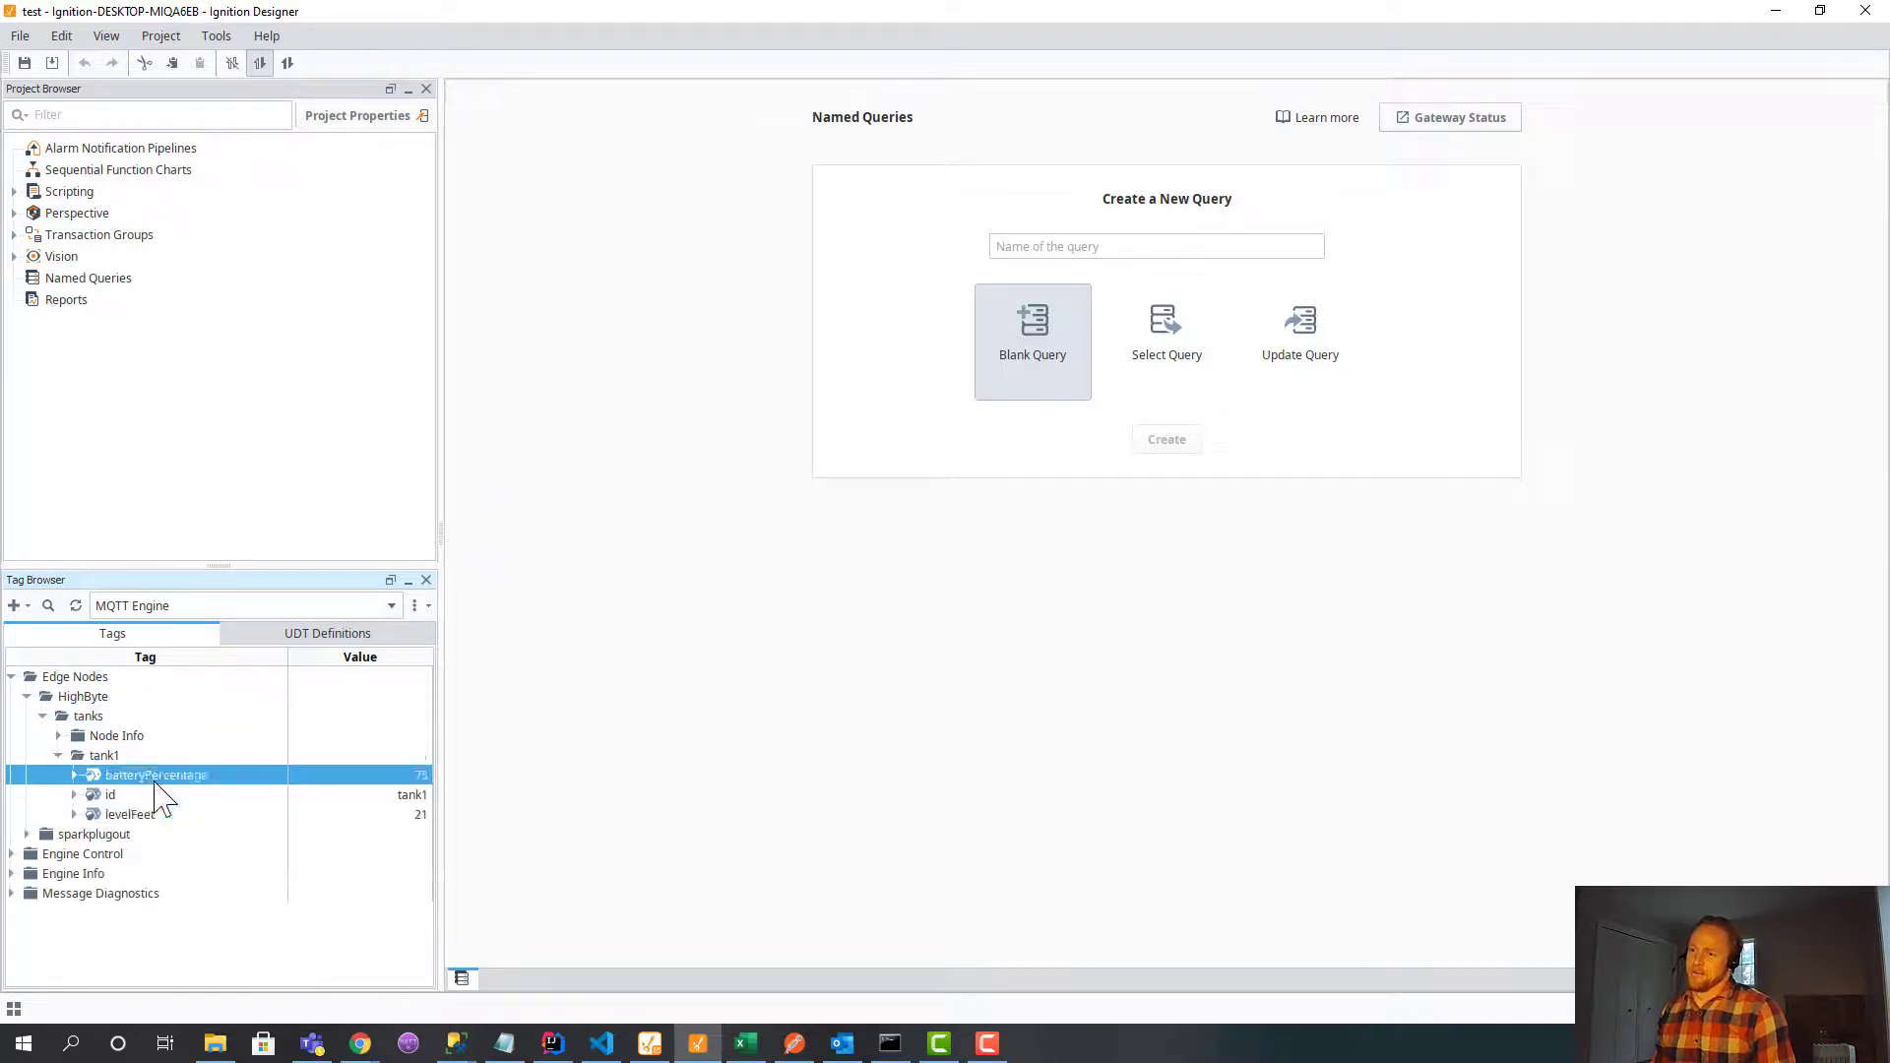
left_click(148, 795)
left_click(147, 815)
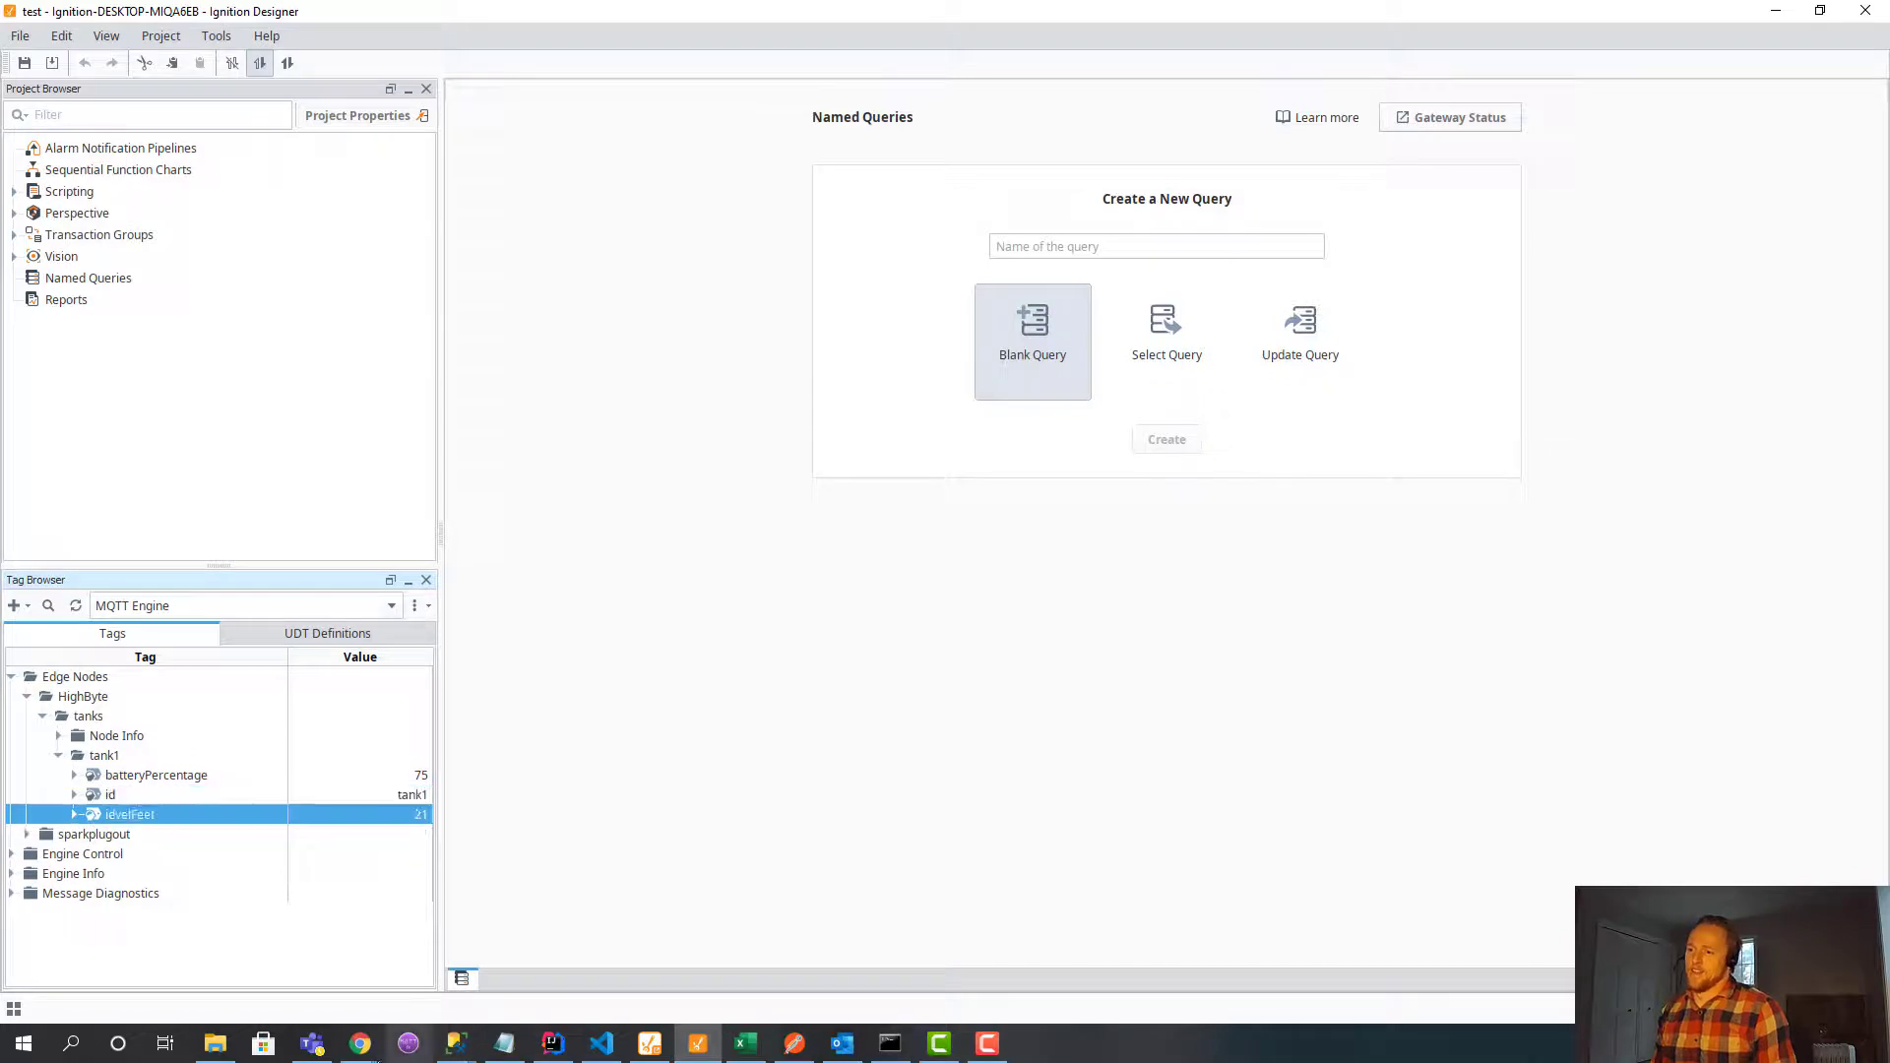
left_click(414, 970)
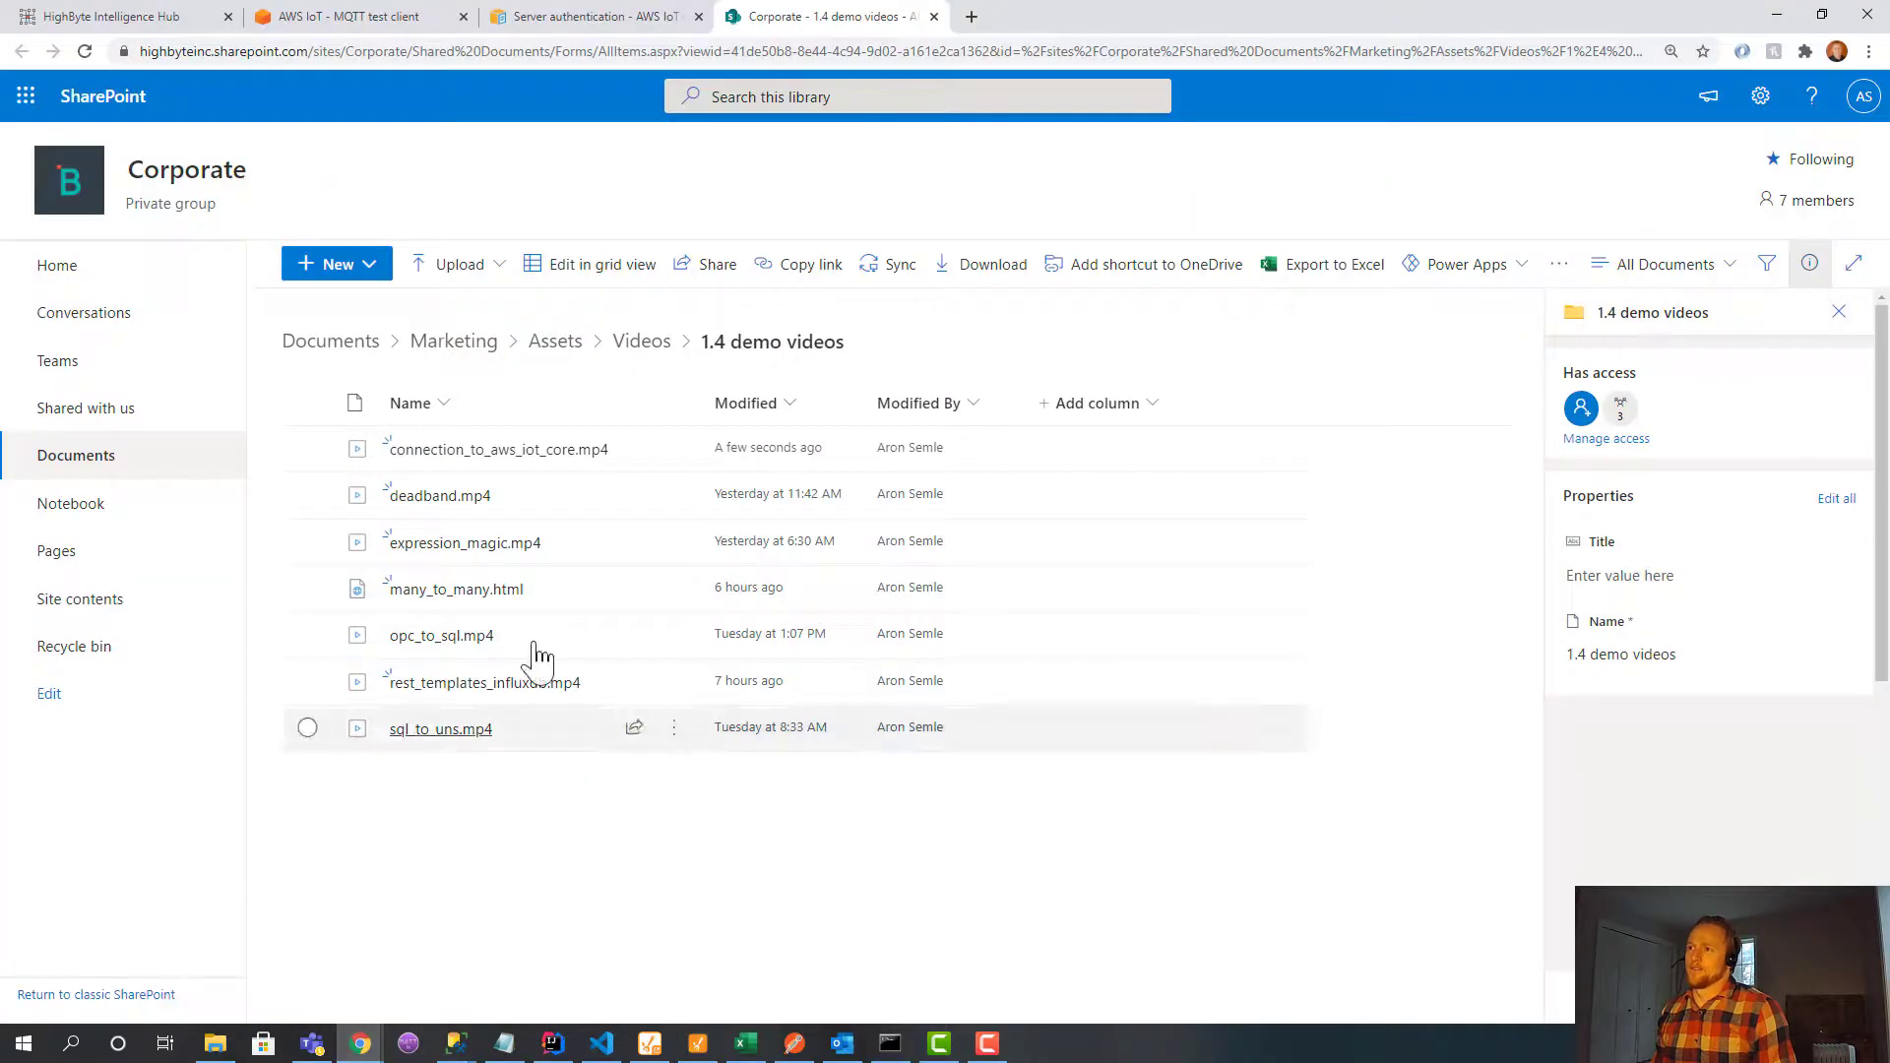
Start a Publish to a topic message and paste in the tank1 JSON payload.
left_click(393, 16)
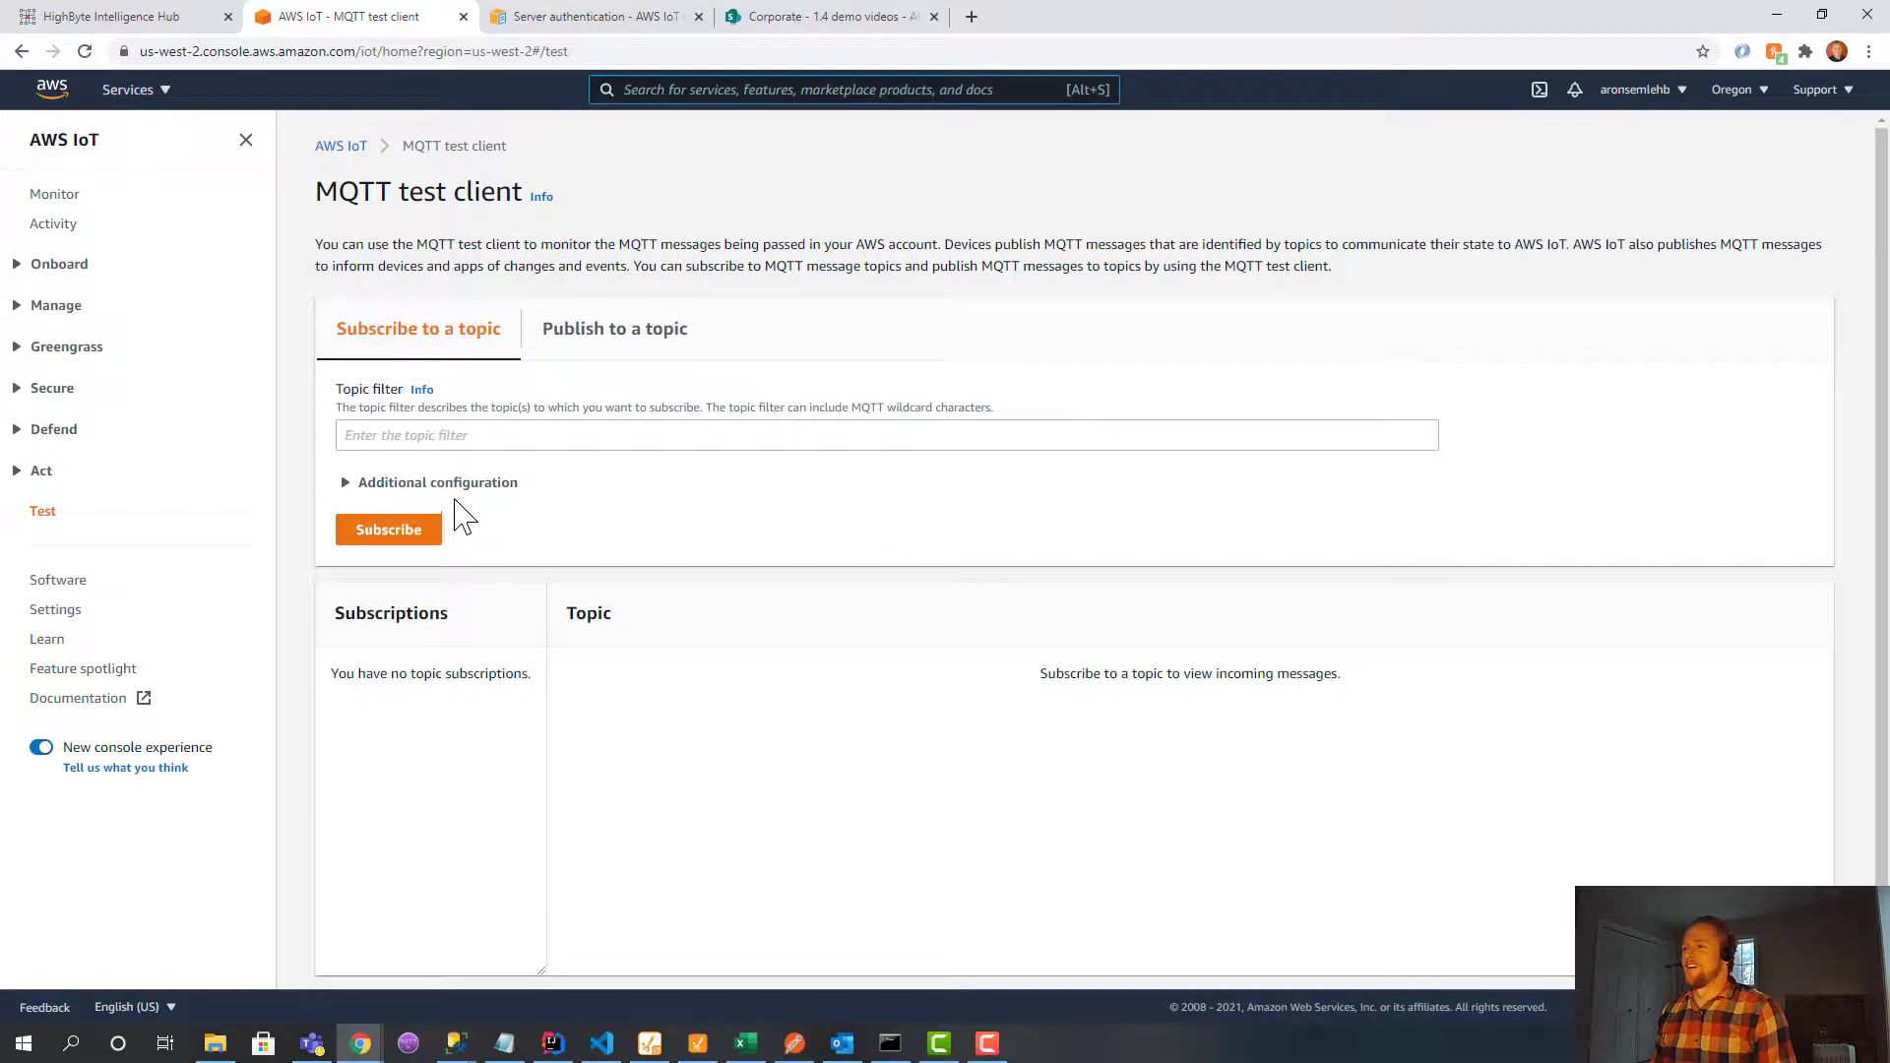
left_click(576, 340)
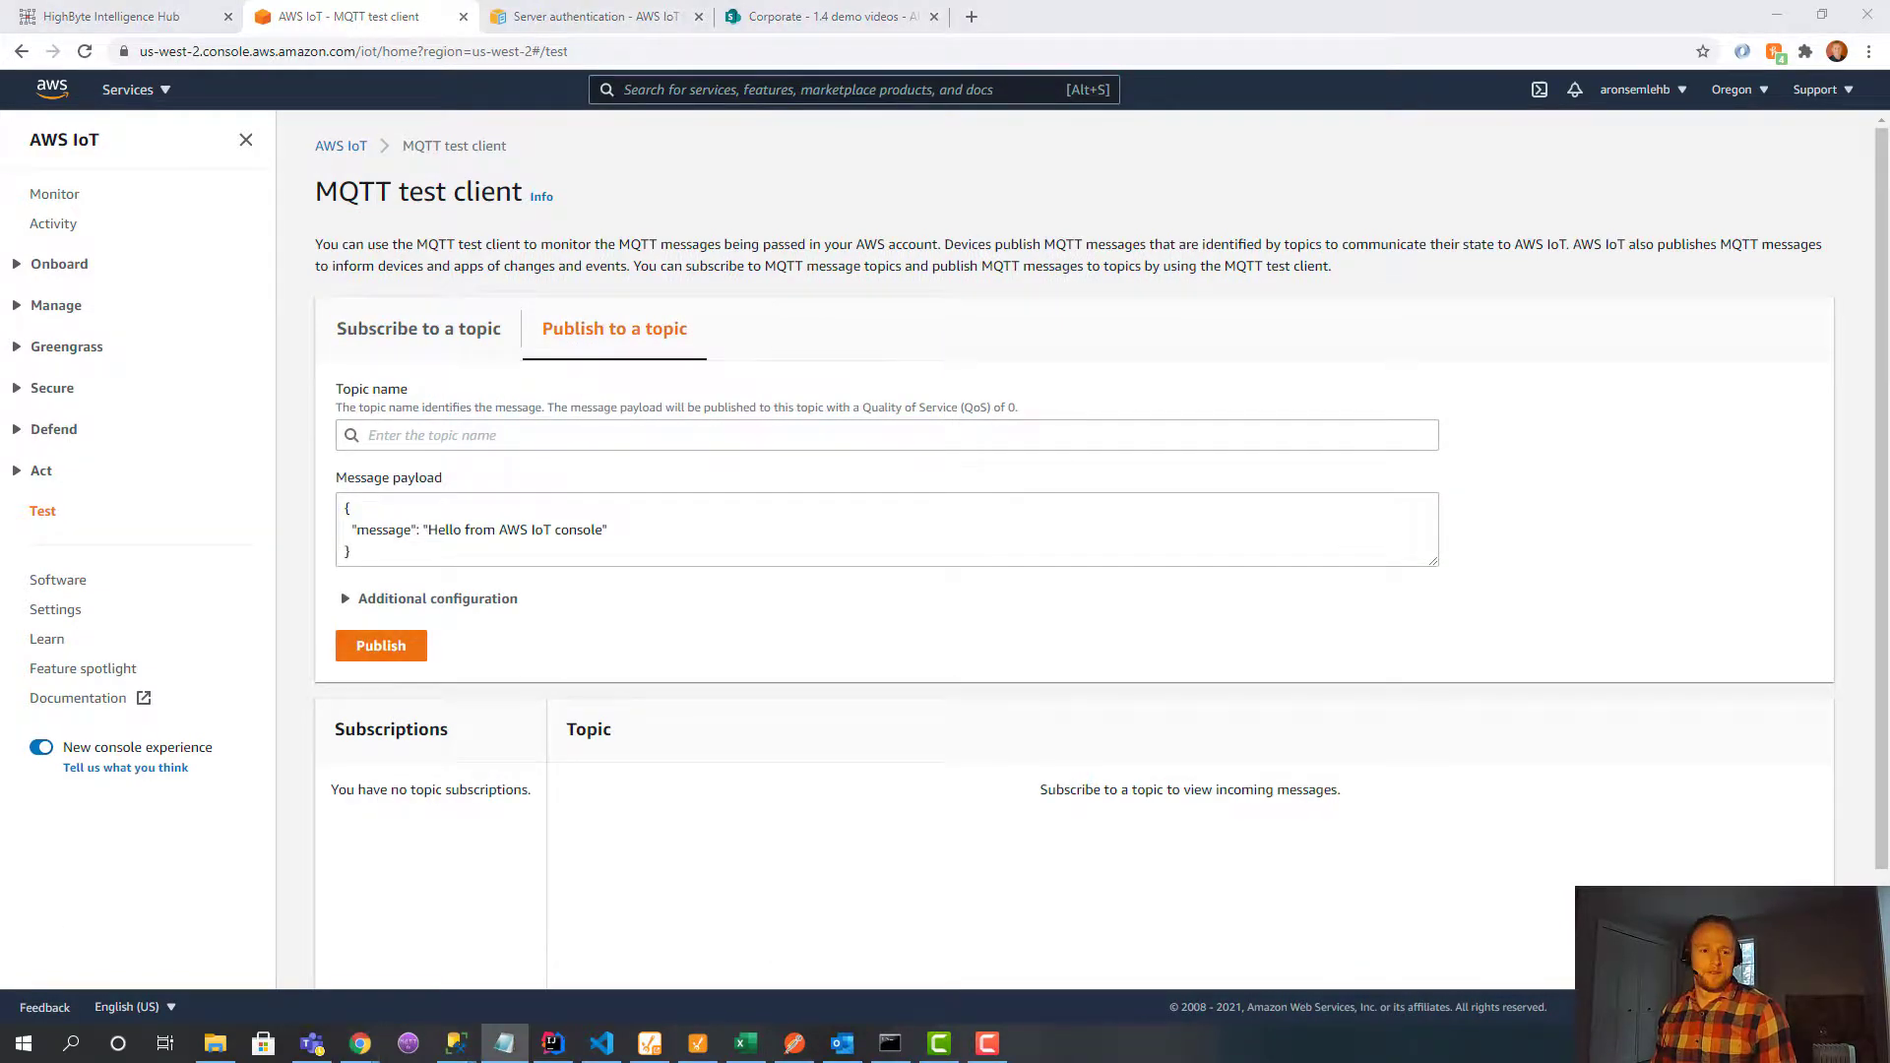
left_click(500, 536)
key("ctrl+v")
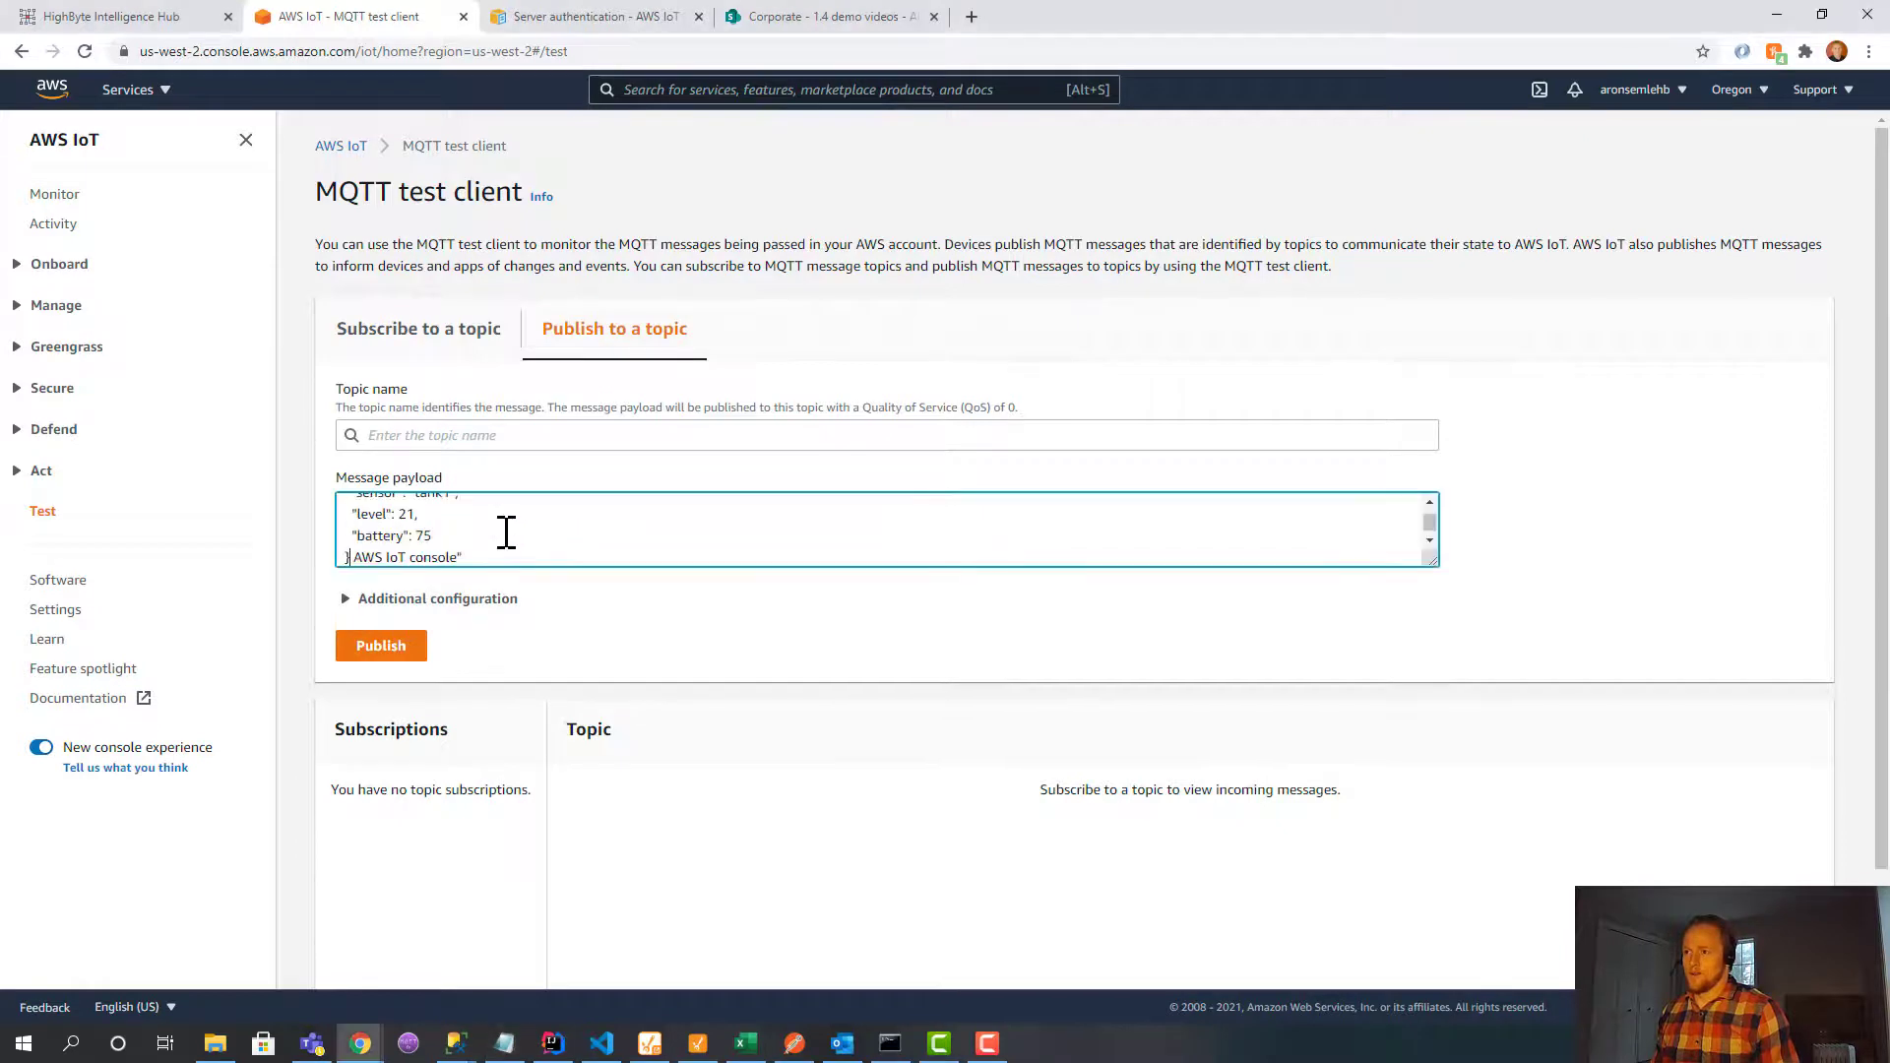
key("ctrl+a")
key("ctrl+v")
Publish the tank1 payload with level 22 to the topic 'test'.
left_click(464, 439)
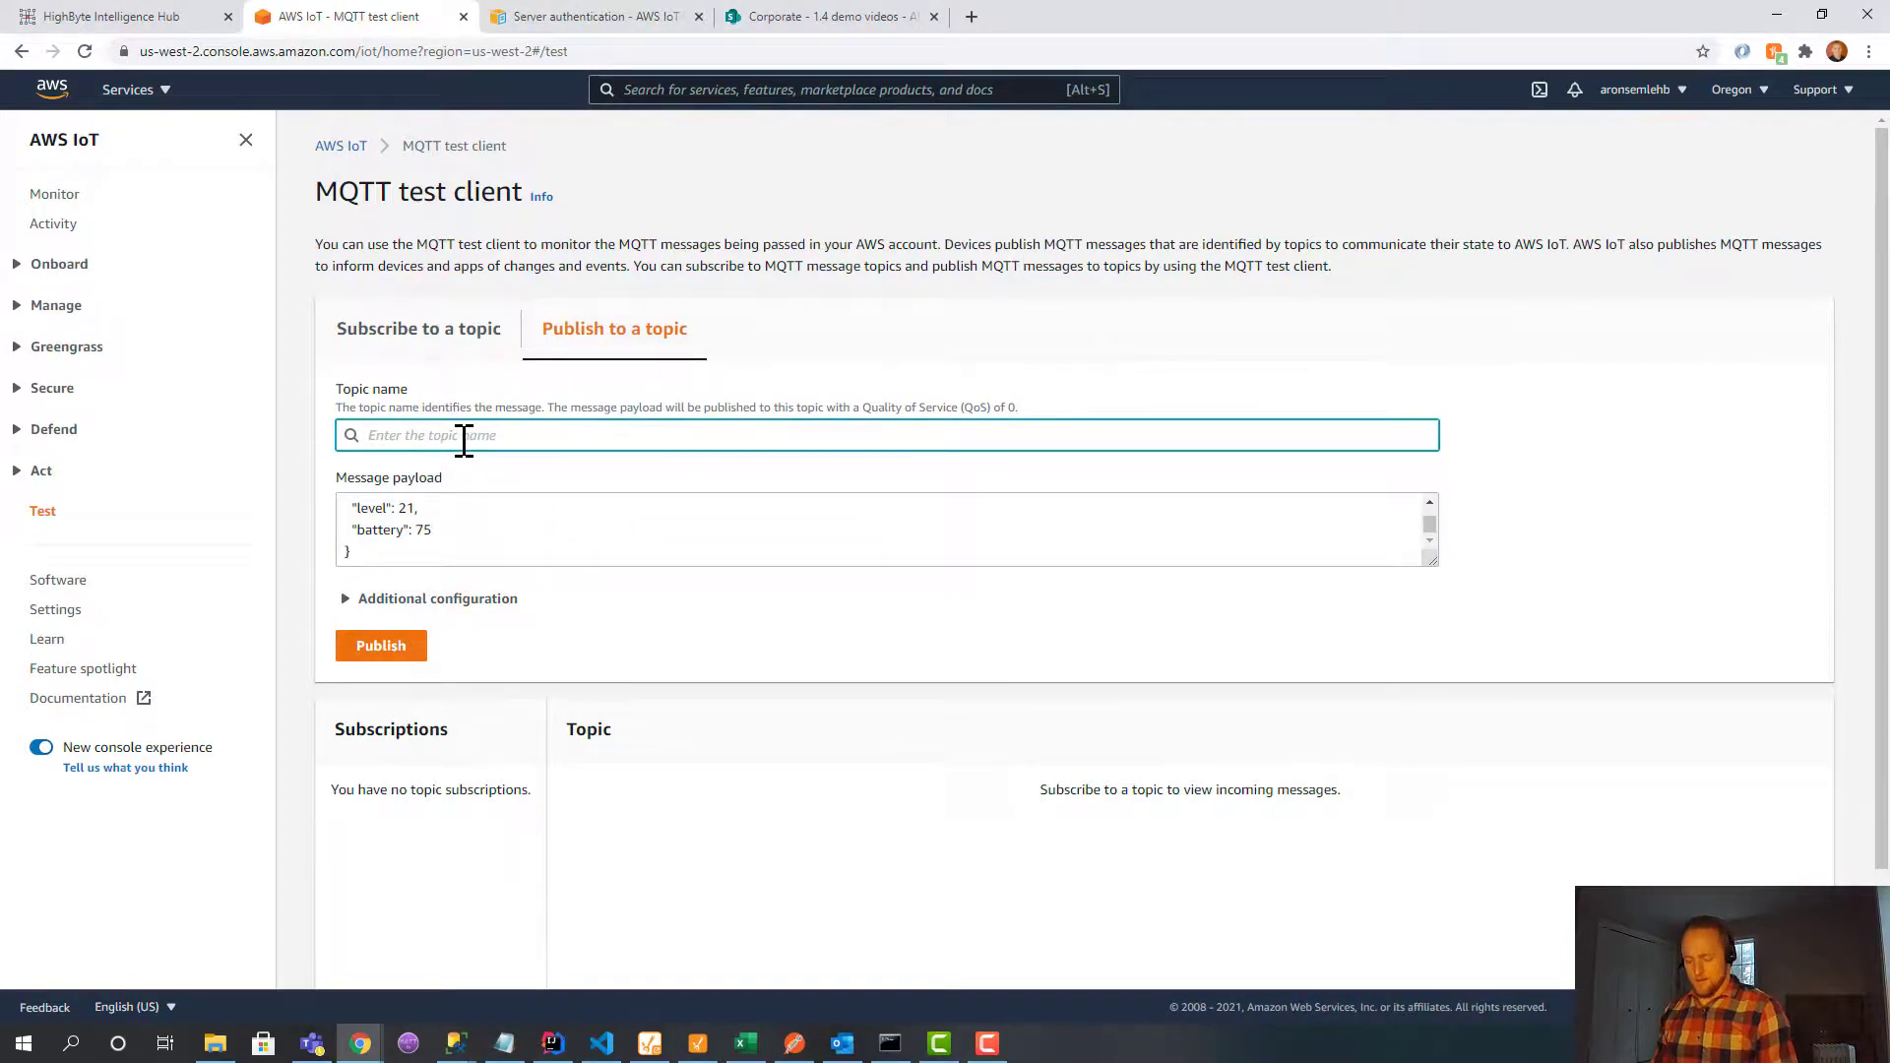
type("test")
left_click(421, 539)
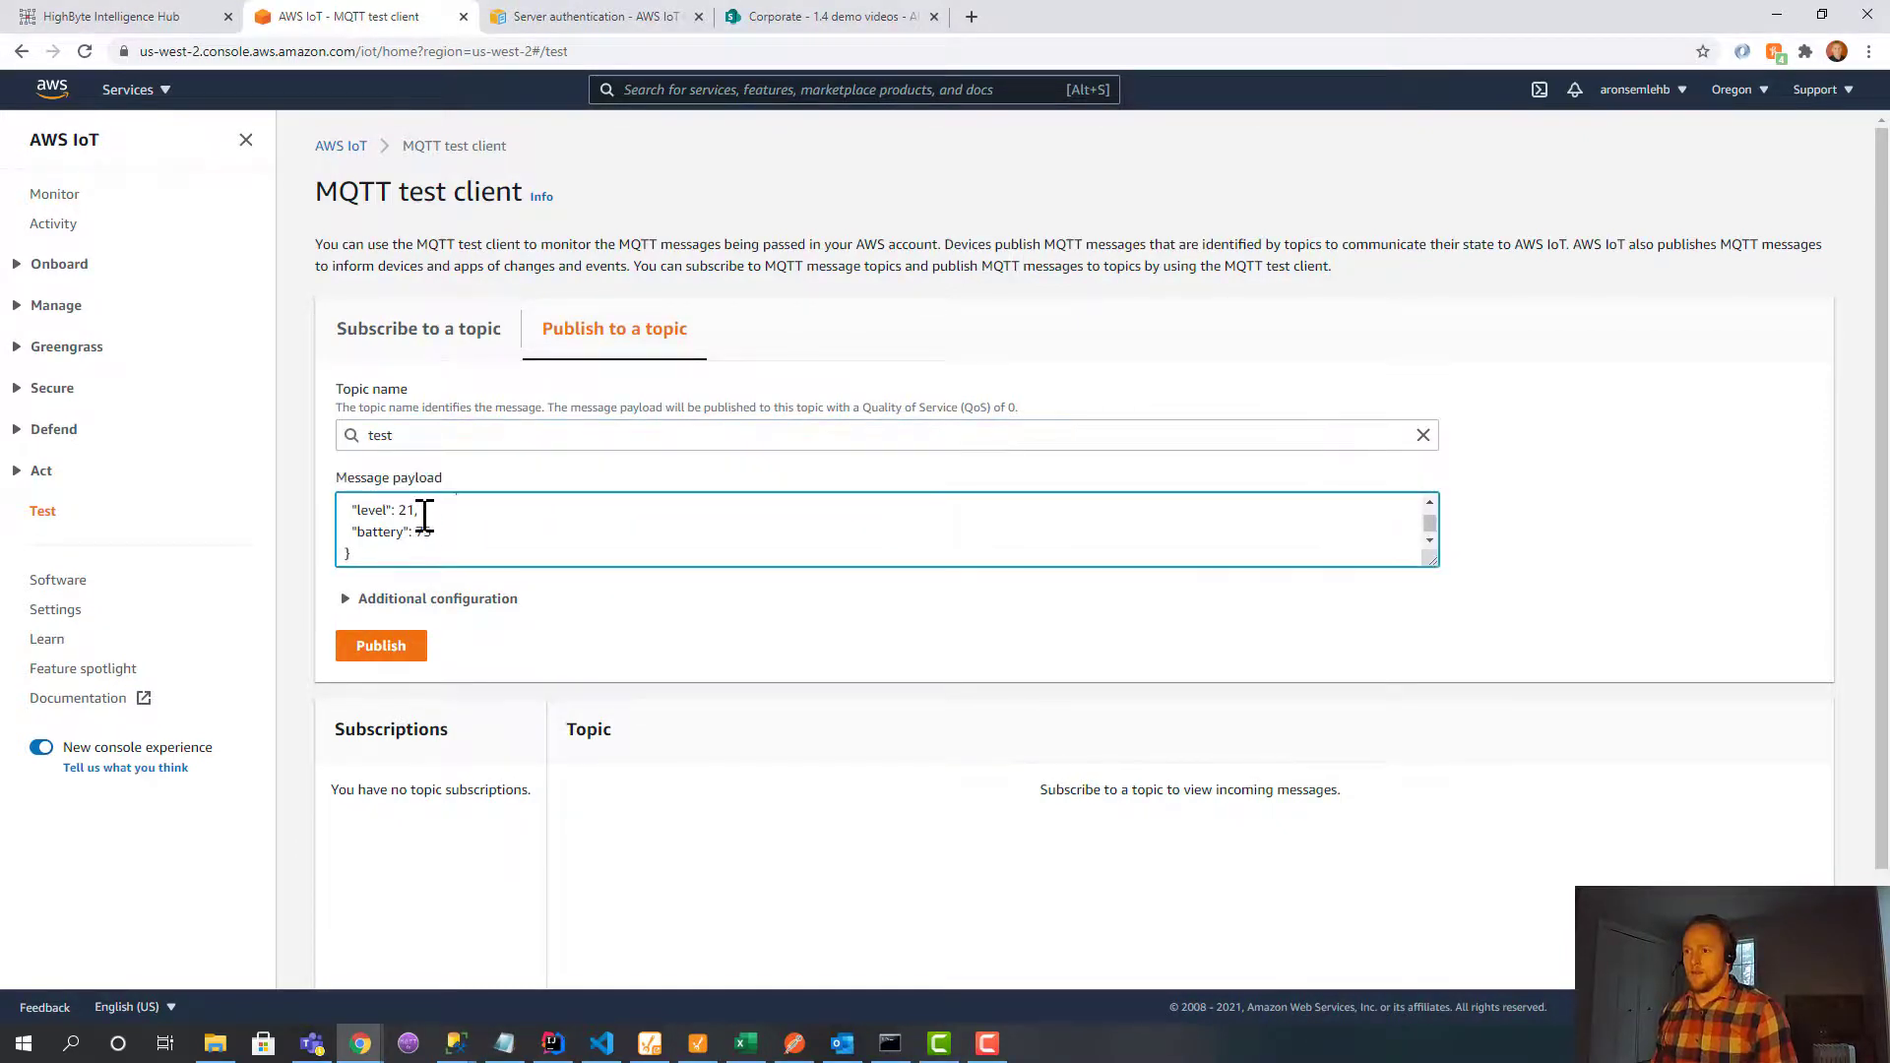
scroll(424, 536, "up", 1)
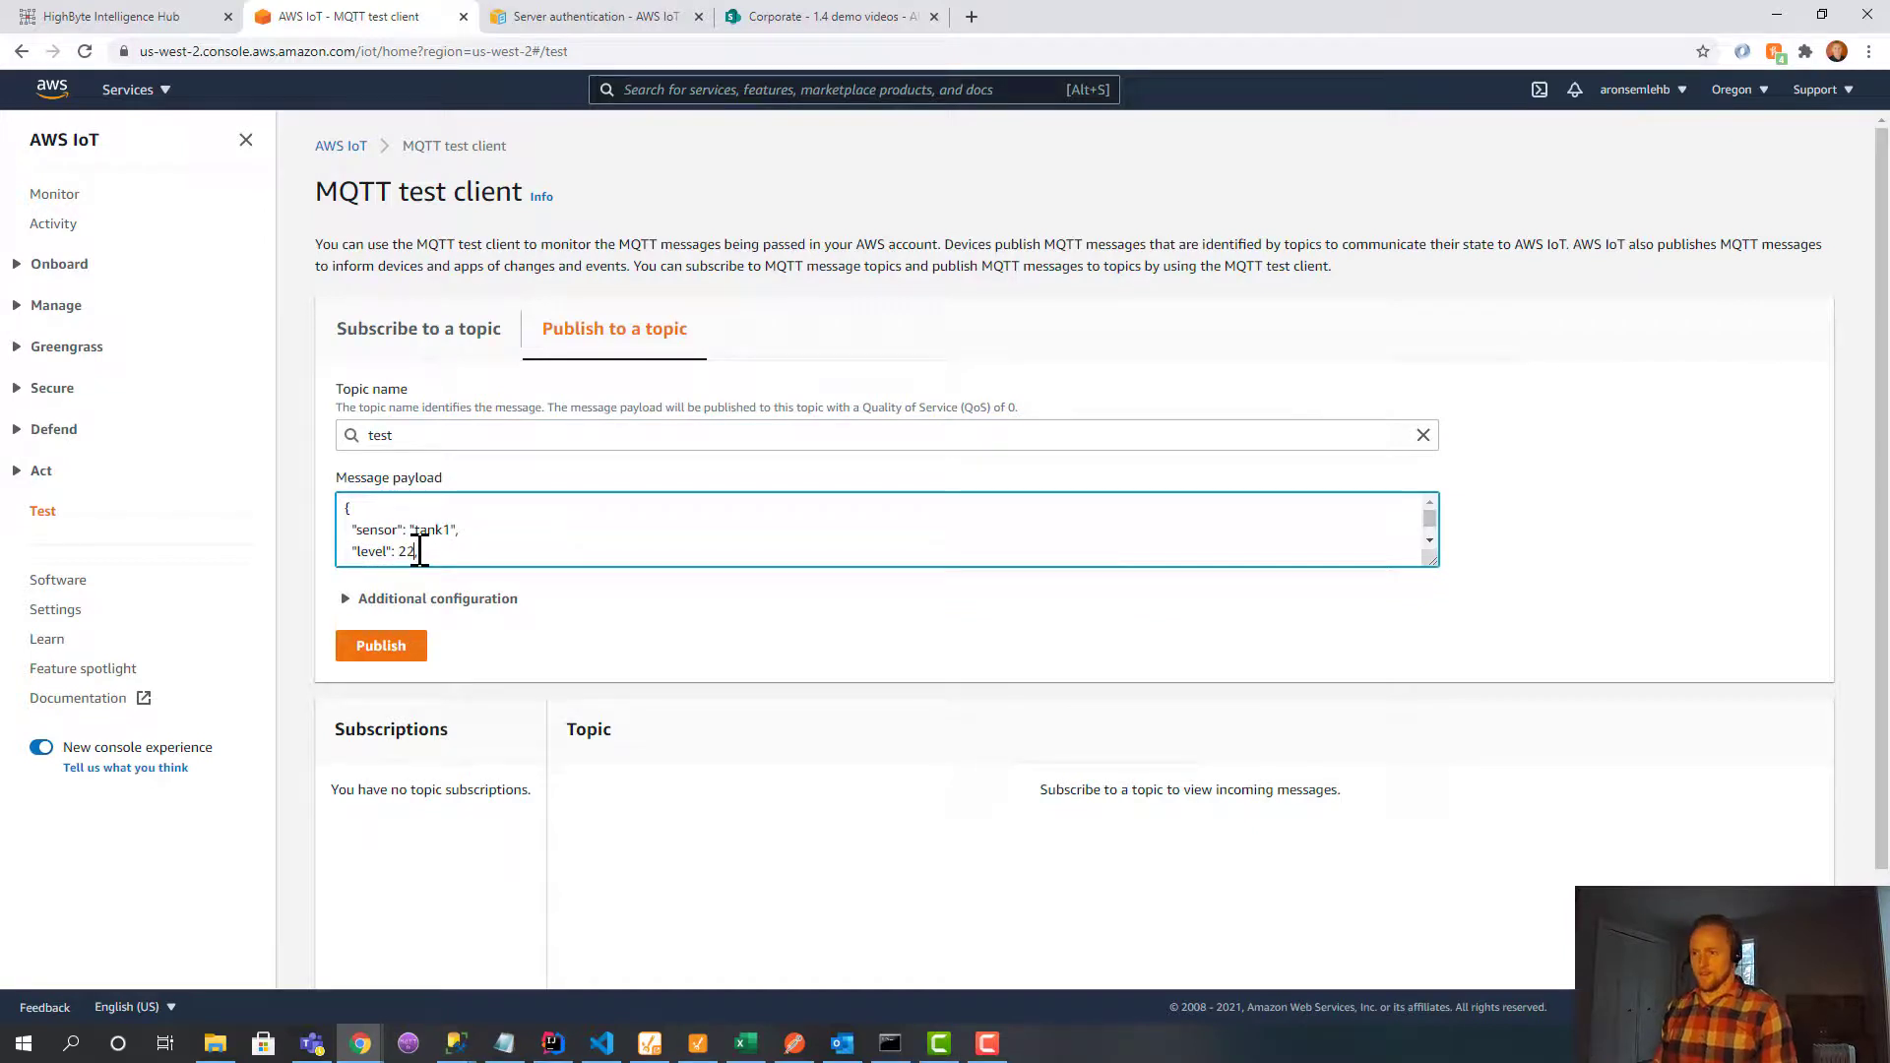
left_click(405, 655)
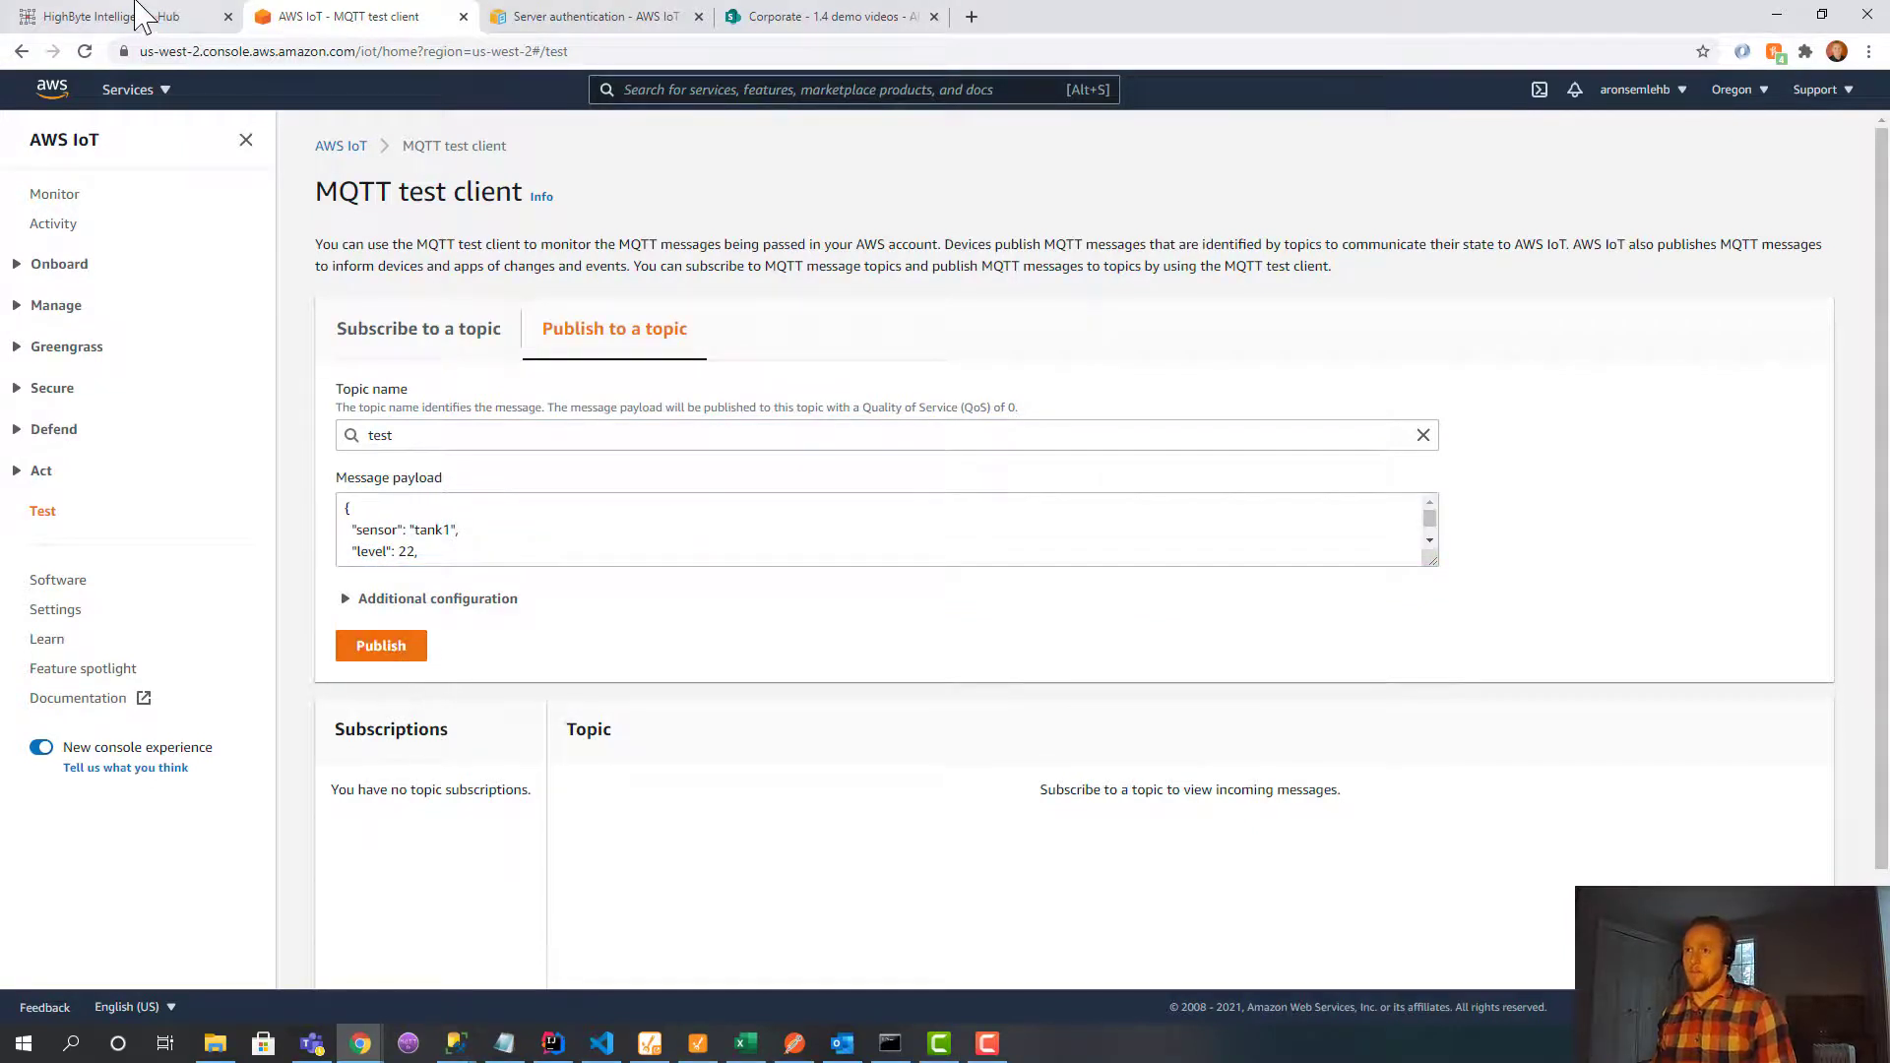
left_click(647, 1050)
Return to Ignition Designer to see tank1 levelFeet now reading 22.
left_click(691, 1050)
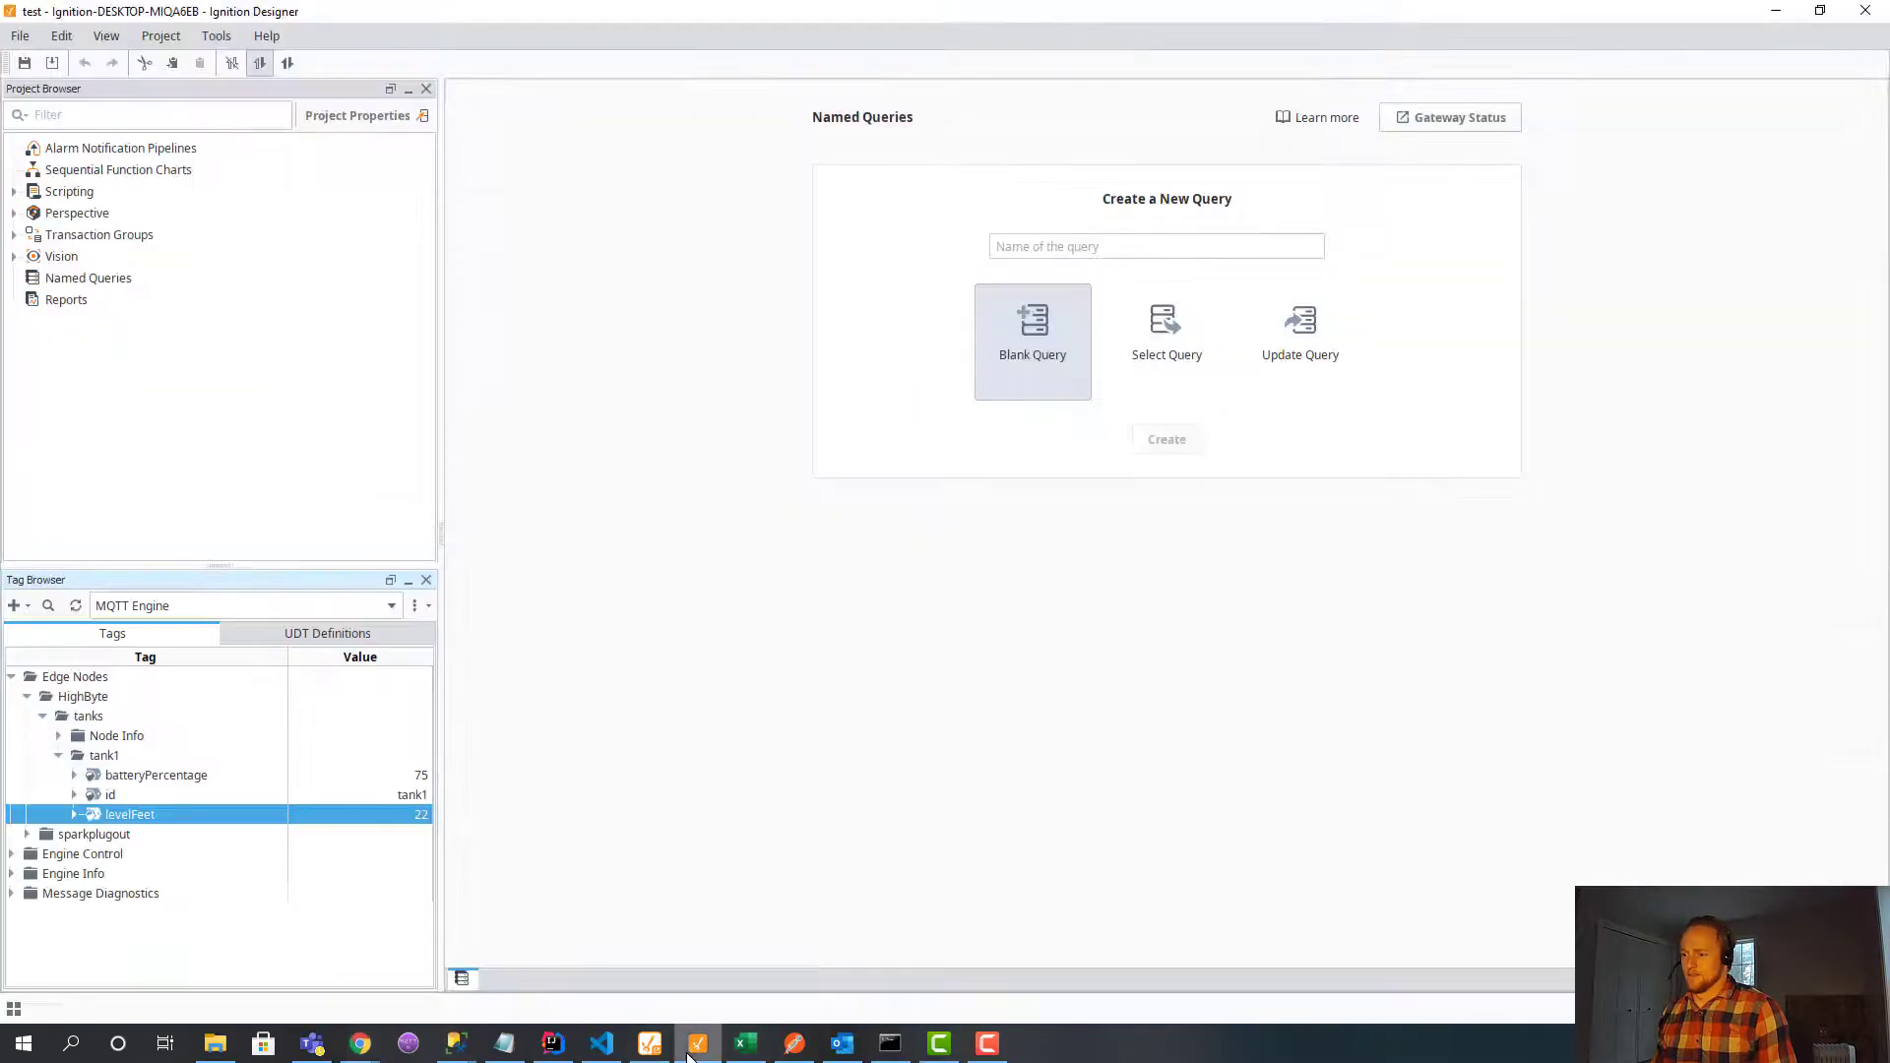